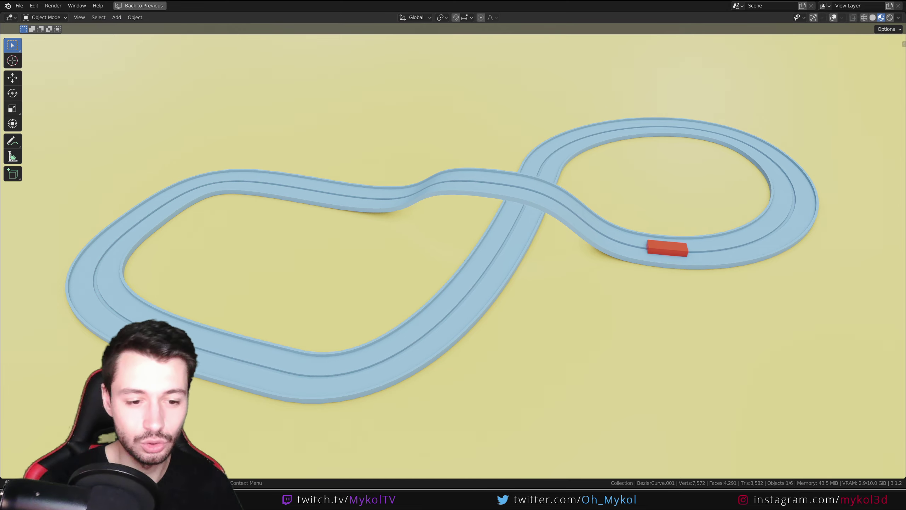
Delete the default cube from the scene.
mouse_move(196, 501)
left_click(241, 466)
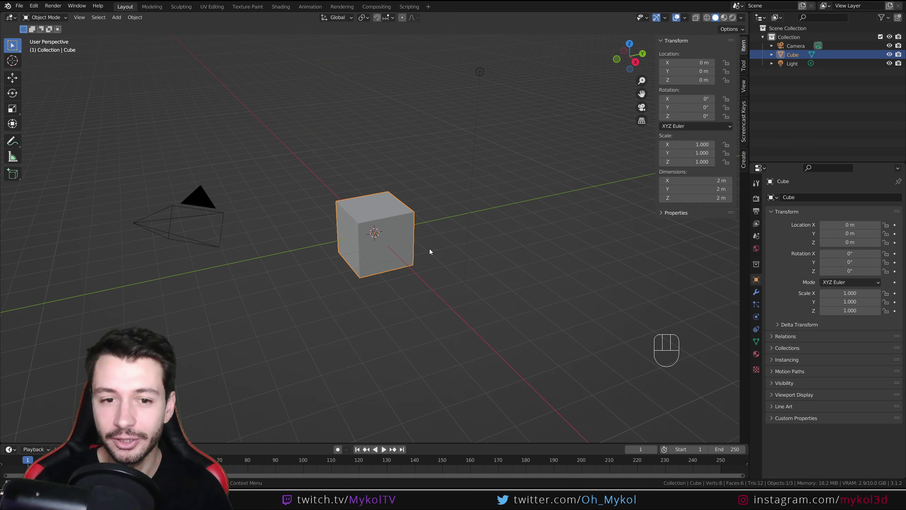
middle_click_drag(429, 249, 463, 300)
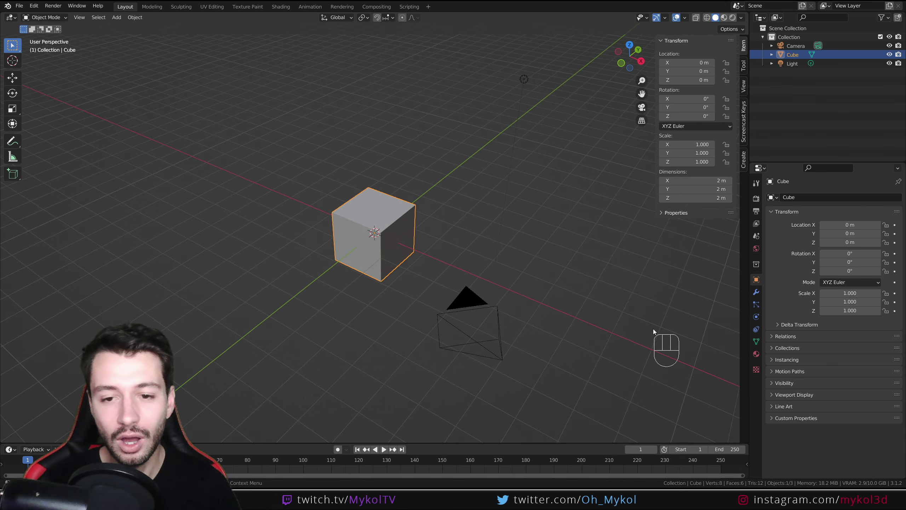
middle_click_drag(378, 304, 425, 303)
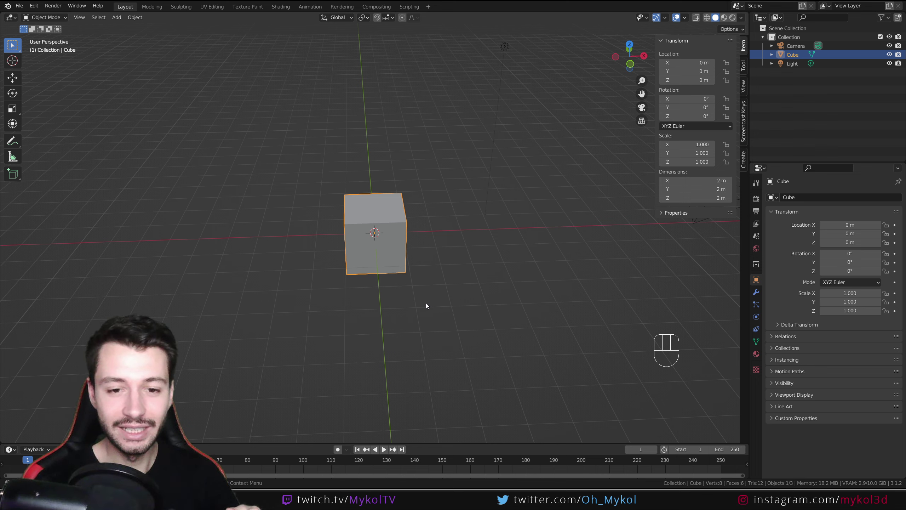
key("Delete")
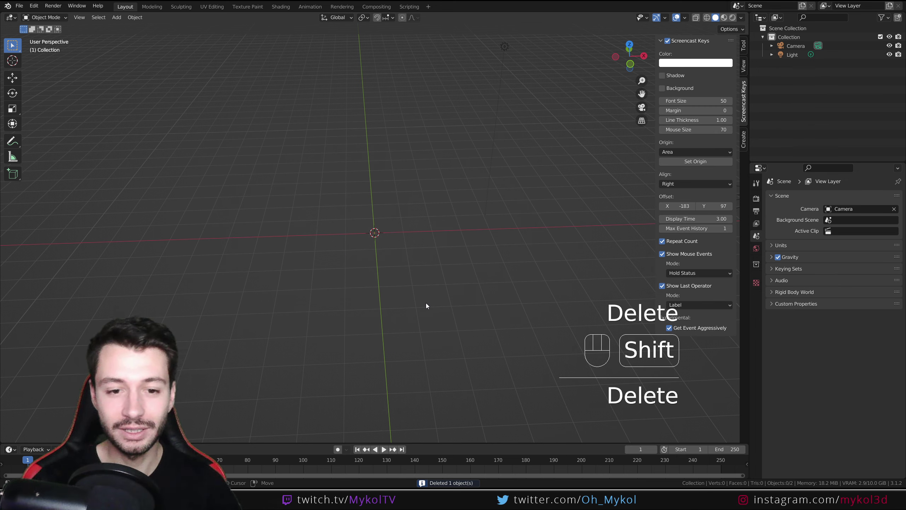
Add a Bezier curve at the world origin.
key("shift+a")
mouse_move(427, 303)
left_click(469, 304)
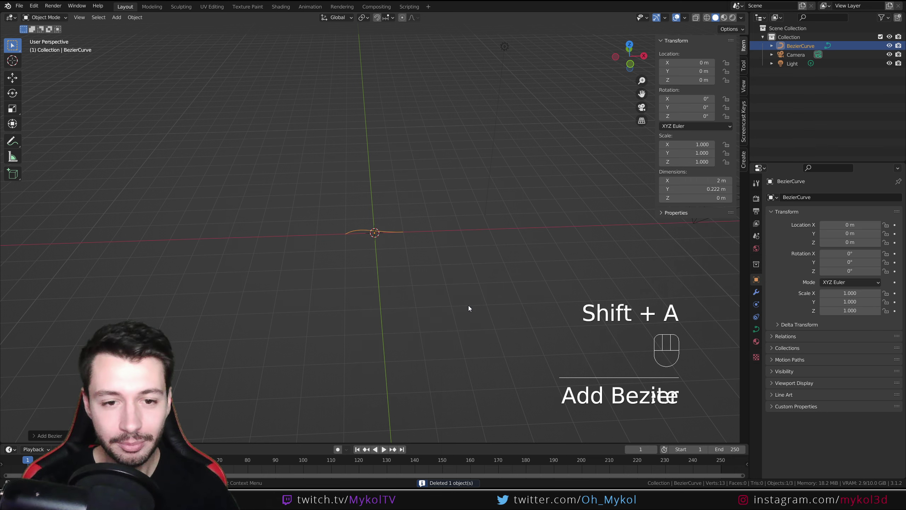
key("shift+a")
mouse_move(358, 260)
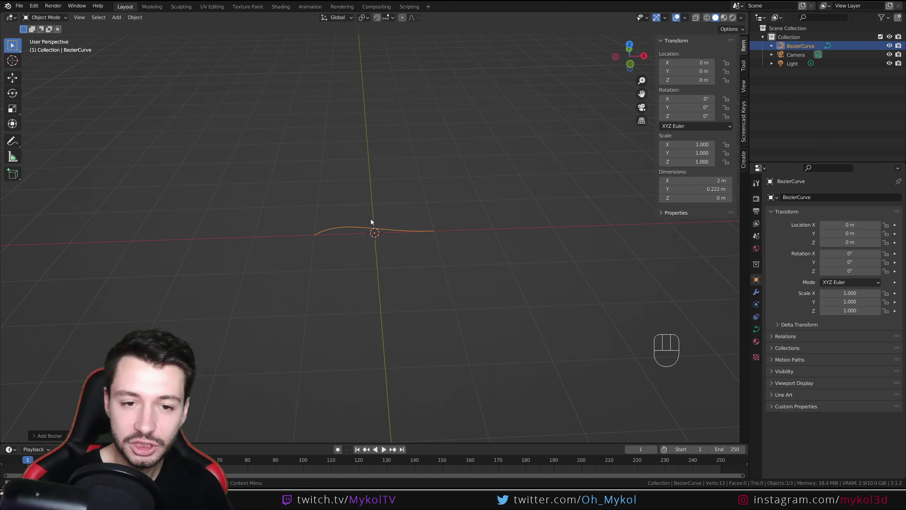
Switch to the top orthographic view and enter Edit Mode on the Bezier curve.
key("KP_7")
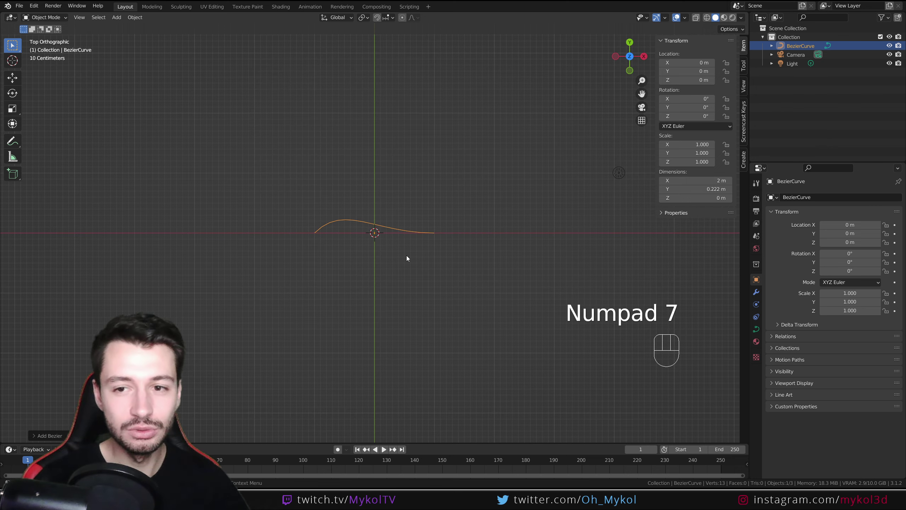
scroll(379, 256, "up", 5)
key("Tab")
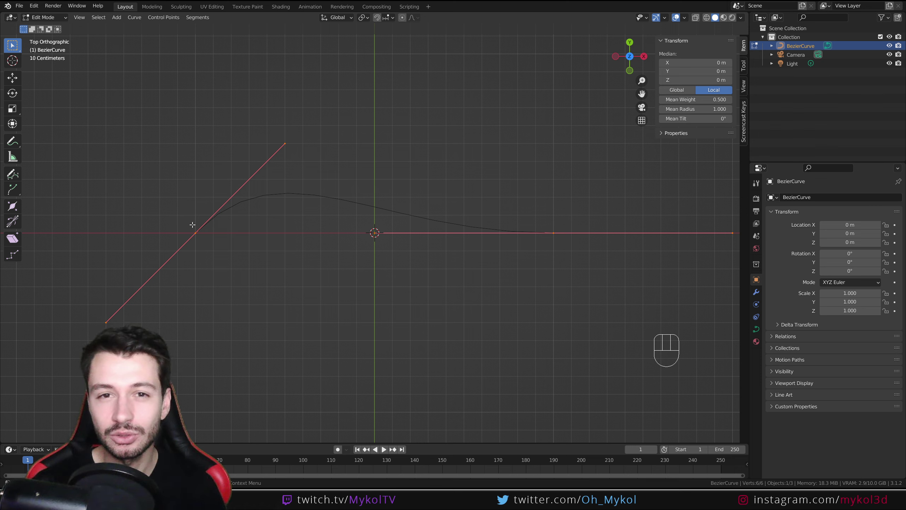
Try the move, rotate and scale transforms on the curve's starting control point.
key("g")
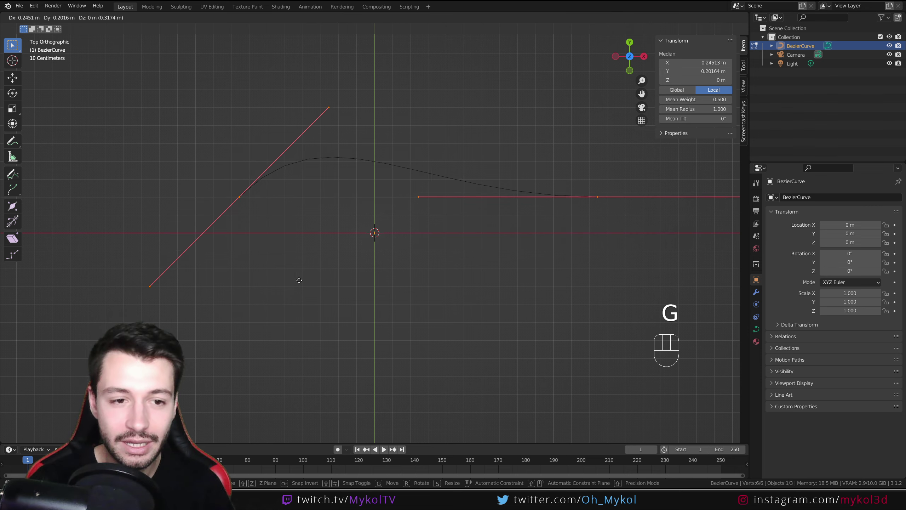
key("Escape")
left_click(185, 225)
key("g")
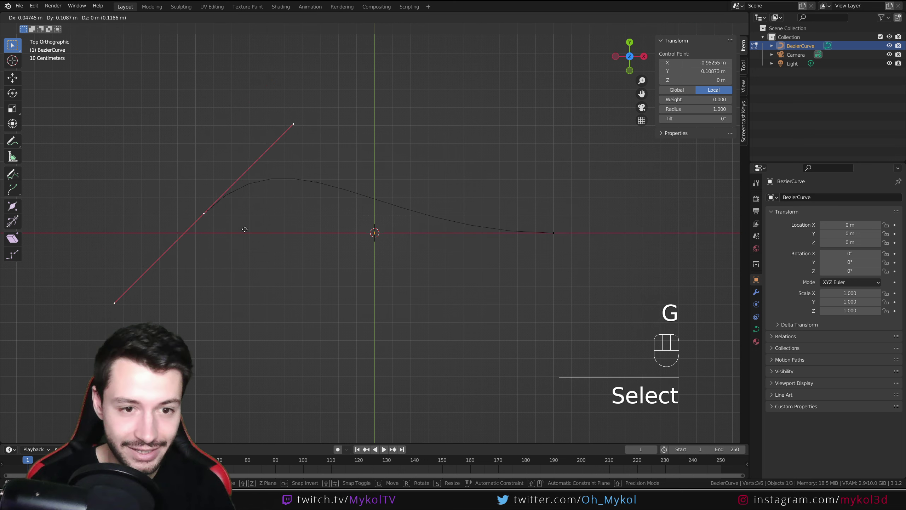
key("Escape")
key("r")
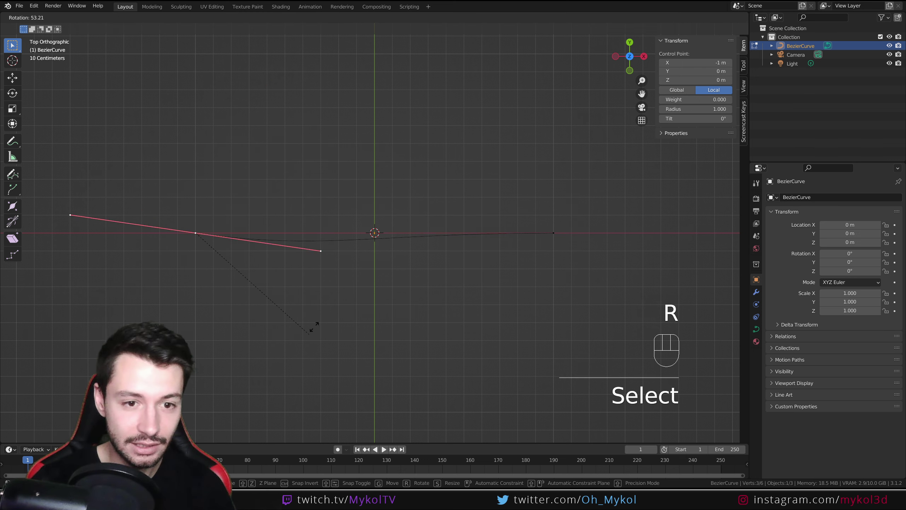
key("Escape")
key("s")
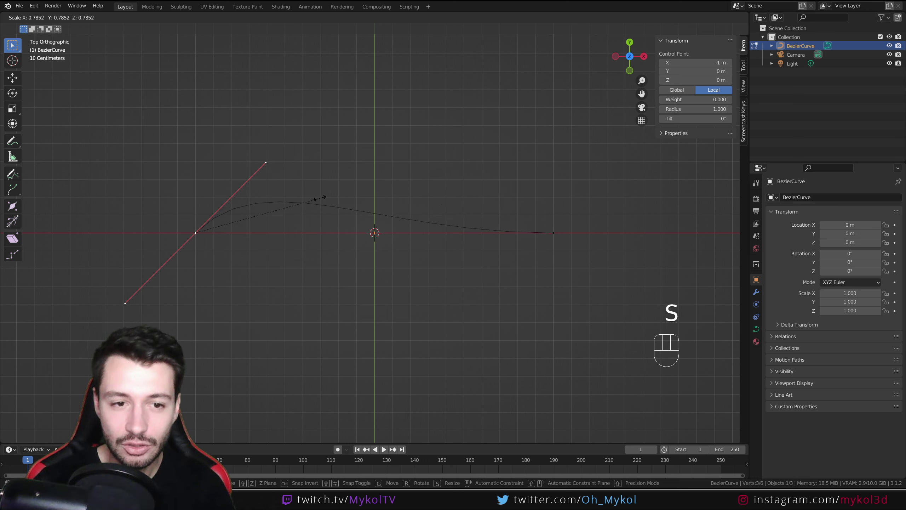
key("Escape")
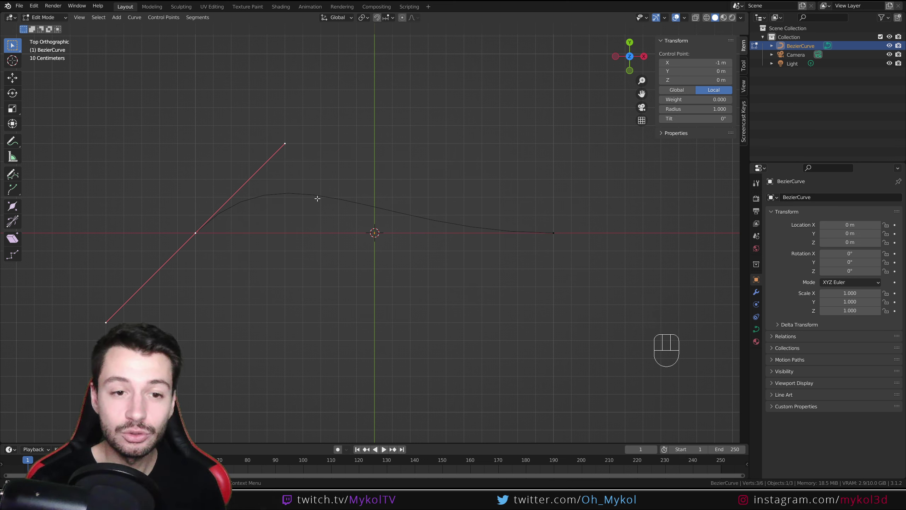
scroll(317, 199, "down", 5)
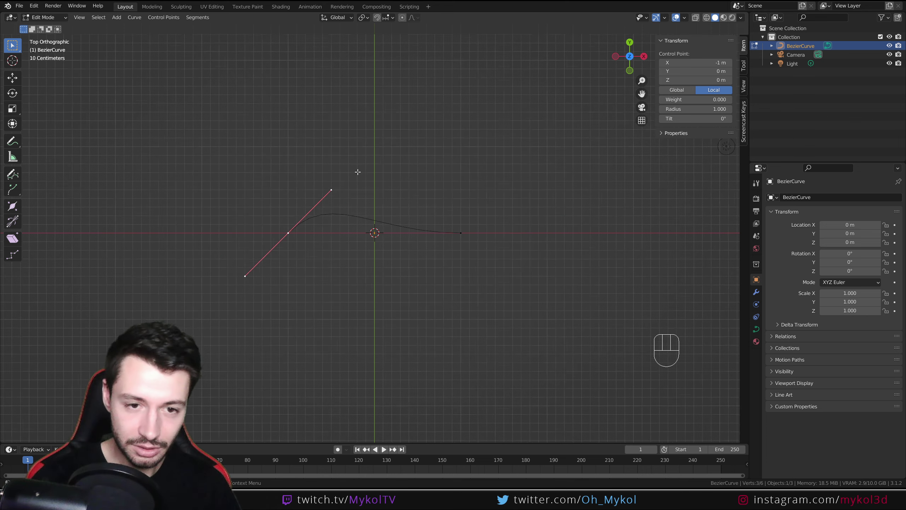
middle_click_drag(358, 172, 306, 212, "shift")
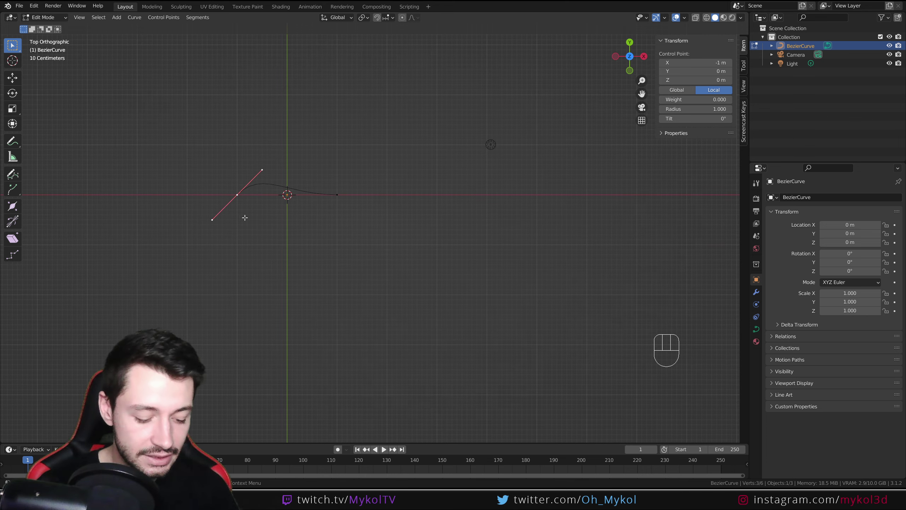
mouse_move(310, 198)
left_mouse_down()
mouse_move(216, 211)
mouse_move(474, 199)
mouse_move(298, 195)
left_mouse_up()
key("ctrl+z")
Rotate the handles of the curve's starting control point clockwise to a near-vertical direction.
scroll(296, 279, "up", 4)
middle_click_drag(259, 170, 400, 211, "shift")
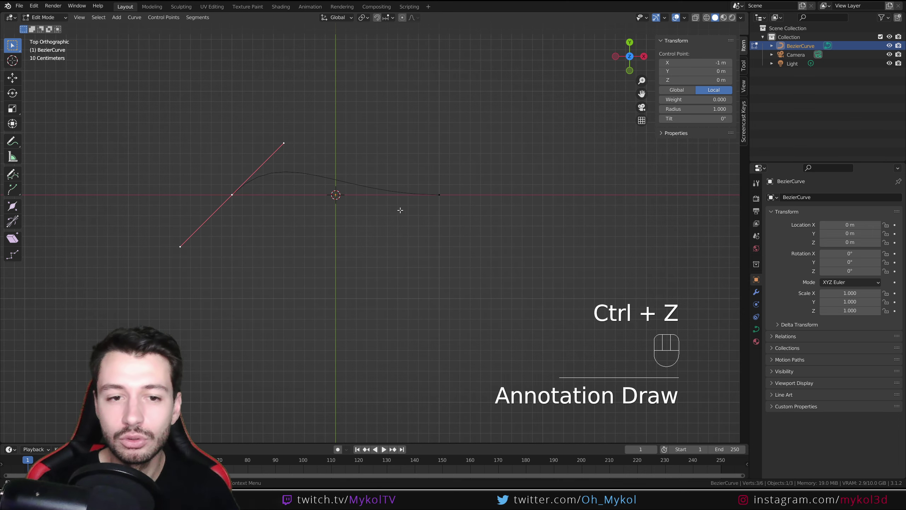
key("r")
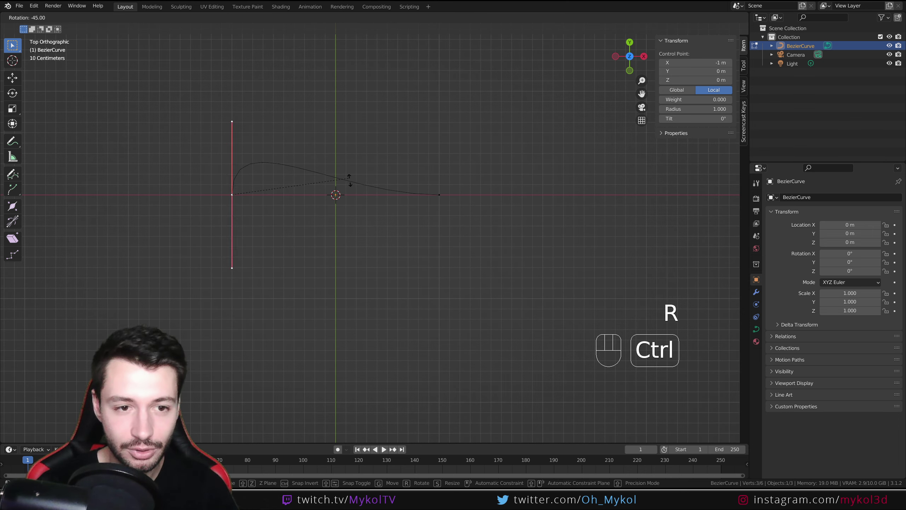
left_click(442, 194)
Move the curve's end point to about X 0.45 m, Y 0.90 m and tilt its handles slightly clockwise.
left_click(440, 195)
key("r")
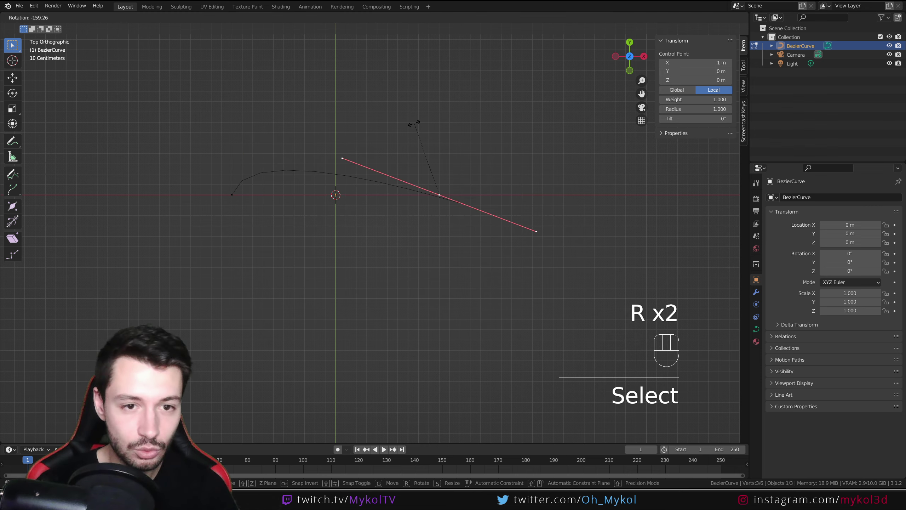
key("Escape")
key("g")
left_click(375, 181)
key("r")
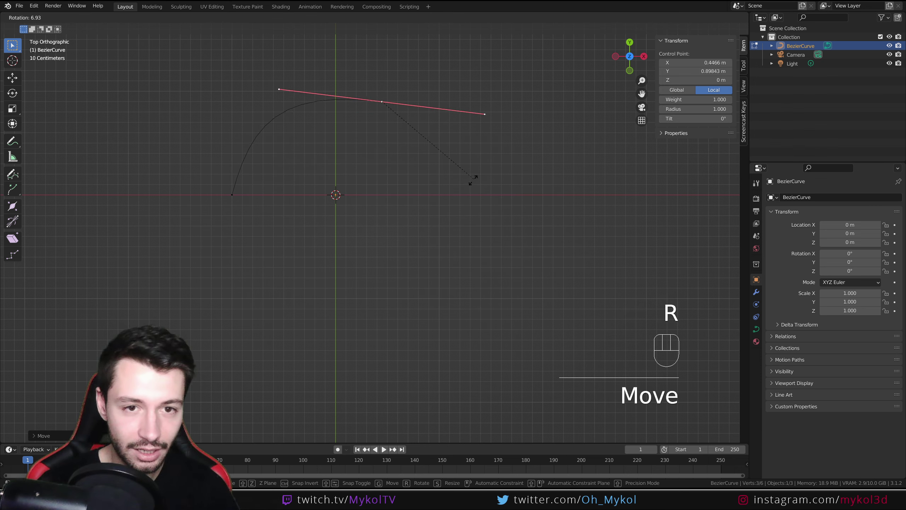
left_click(462, 201)
Extrude a new control point from the curve's end to about X 2.03 m, Y -1.84 m and rotate its handles.
scroll(463, 202, "down", 3)
middle_click_drag(463, 201, 340, 178, "shift")
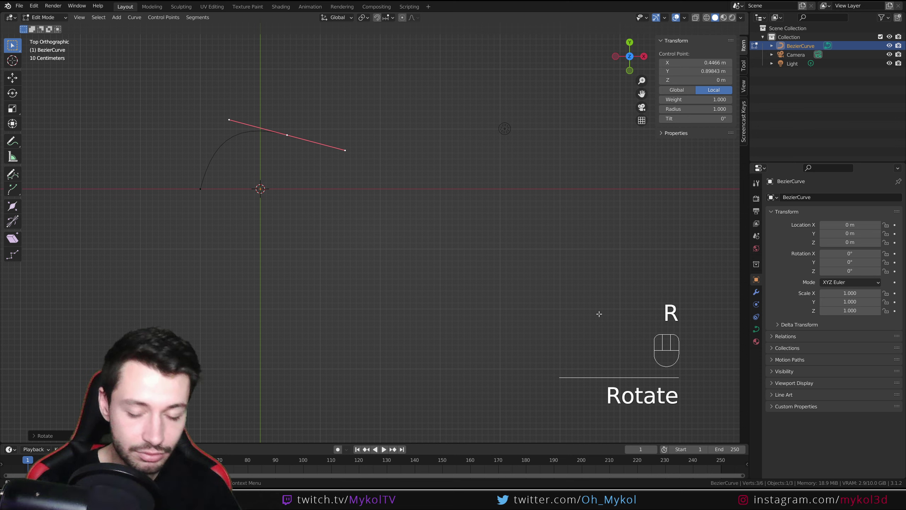
key("e")
left_click(432, 360)
key("r")
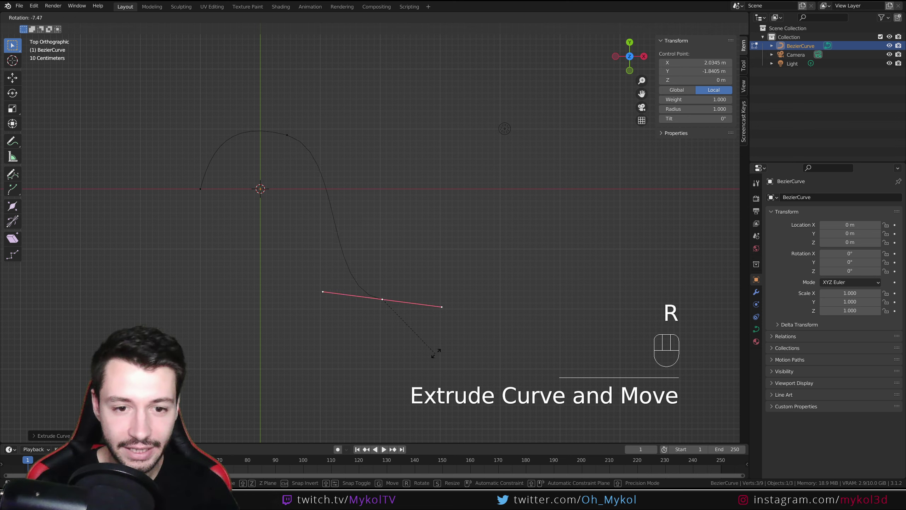
left_click(425, 360)
Extrude a control point to about X 4.45 m, Y 0.01 m, then turn its handles near-vertical and lengthen them.
key("e")
left_click(577, 243)
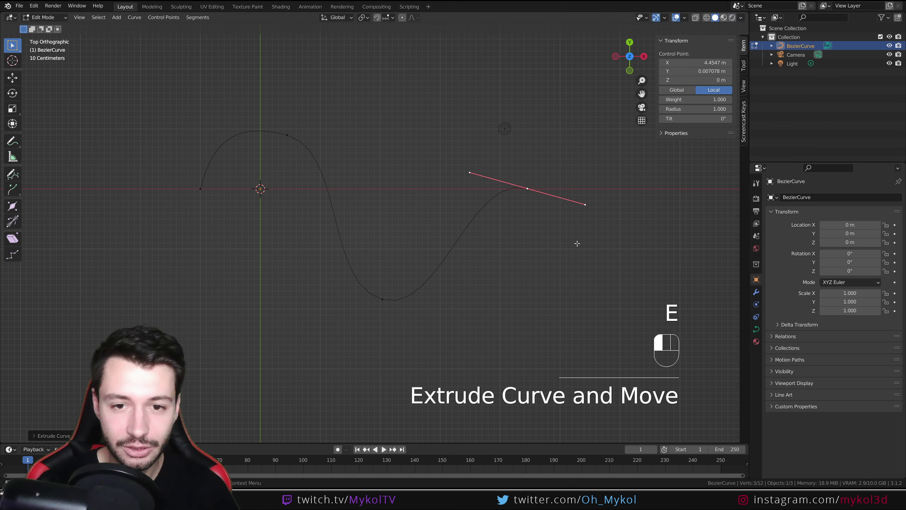
key("r")
left_click(527, 146)
key("s")
left_click(603, 233)
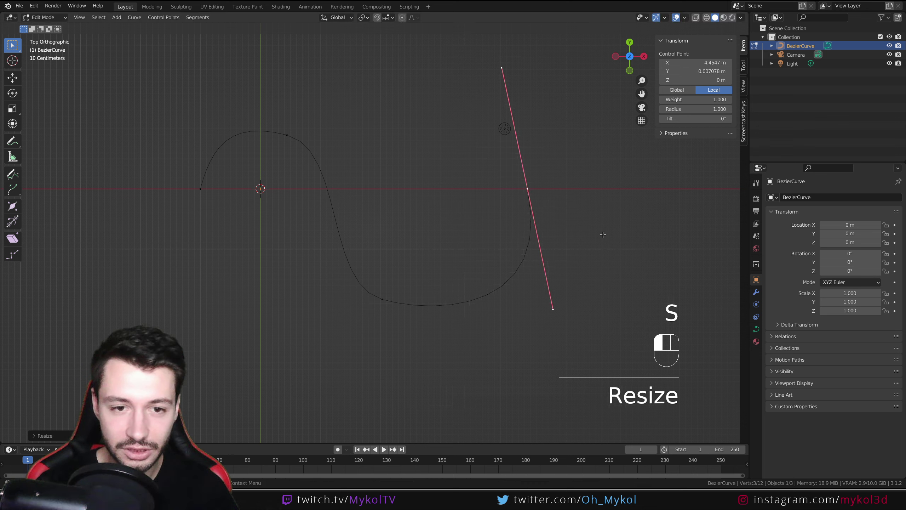
Extrude a control point to about X 1.98 m, Y 0.89 m, then rotate its handles diagonally and scale them to about 0.41.
key("e")
left_click(392, 173)
key("r")
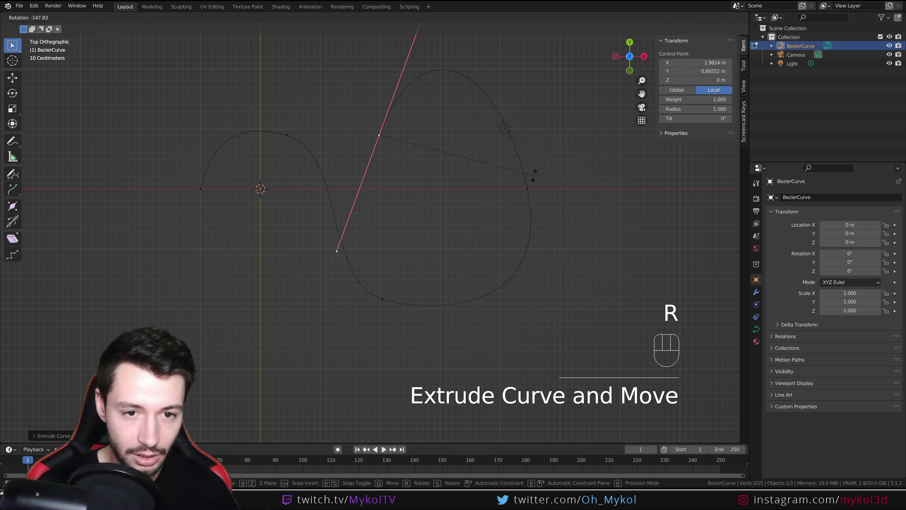
left_click(502, 229)
key("s")
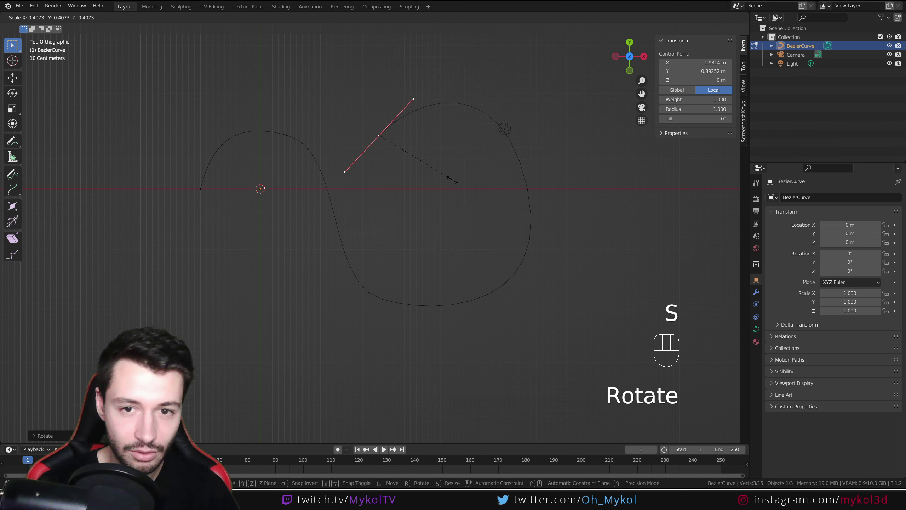
left_click(451, 179)
Extrude a control point across the track to about X -0.08 m, Y -2.18 m and rotate its handles to round the bend.
key("e")
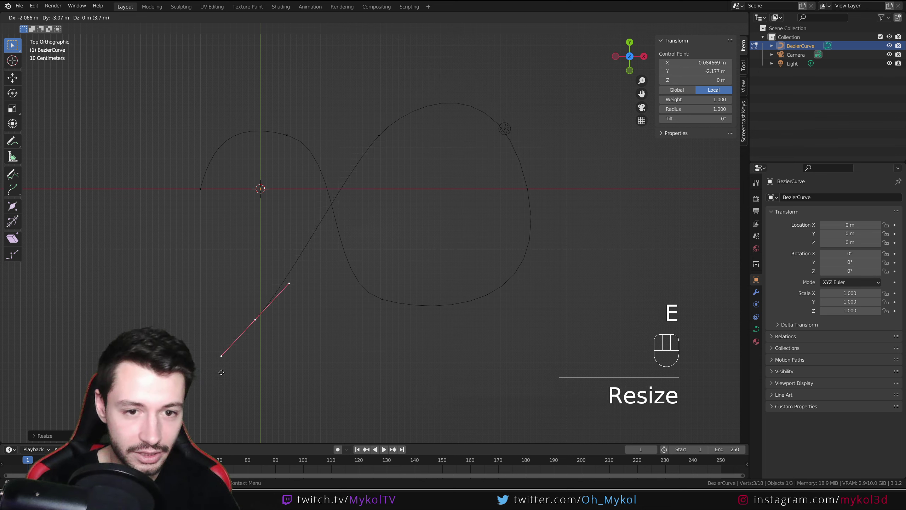
left_click(222, 371)
key("r")
left_click(300, 394)
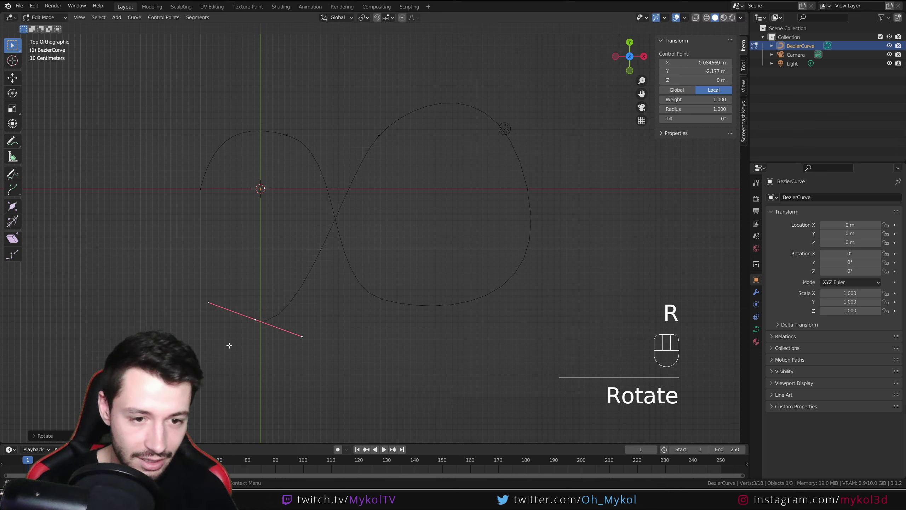
Close the figure-eight by joining the curve's first and last control points with Make Segment.
left_click(201, 194, "shift")
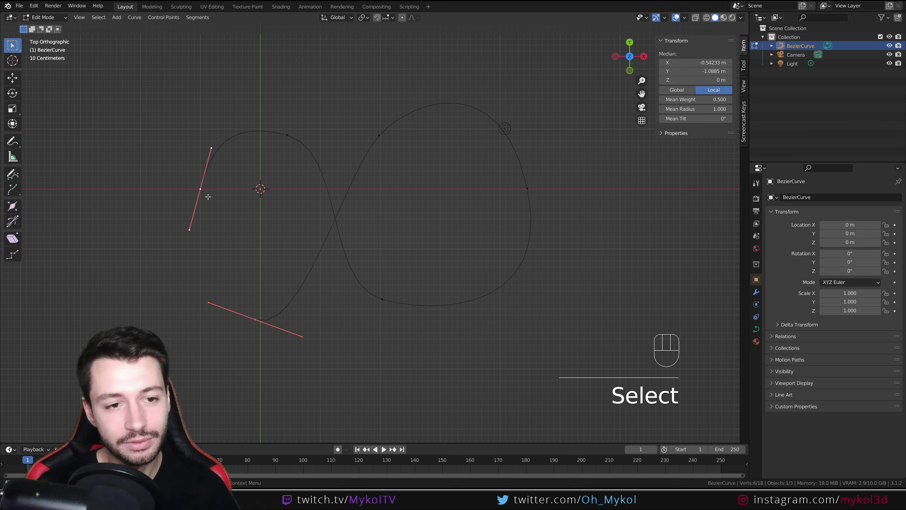
right_click(208, 197)
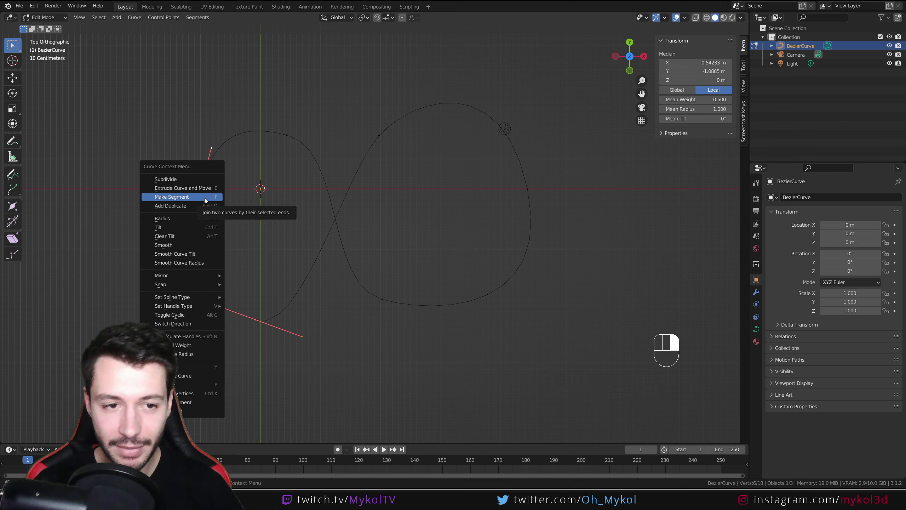
left_click(202, 197)
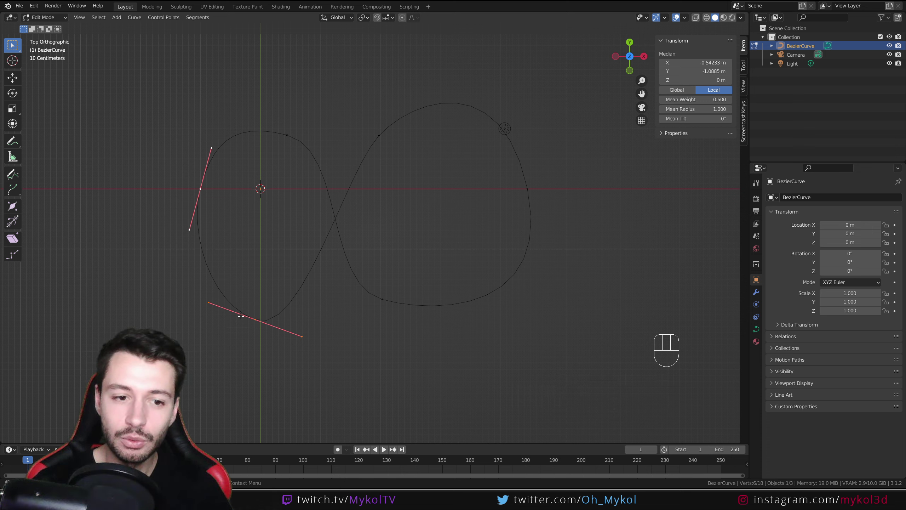
Pull out the two facing handles of the closing segment to widen the first loop's lower bend.
left_click(206, 301)
key("g")
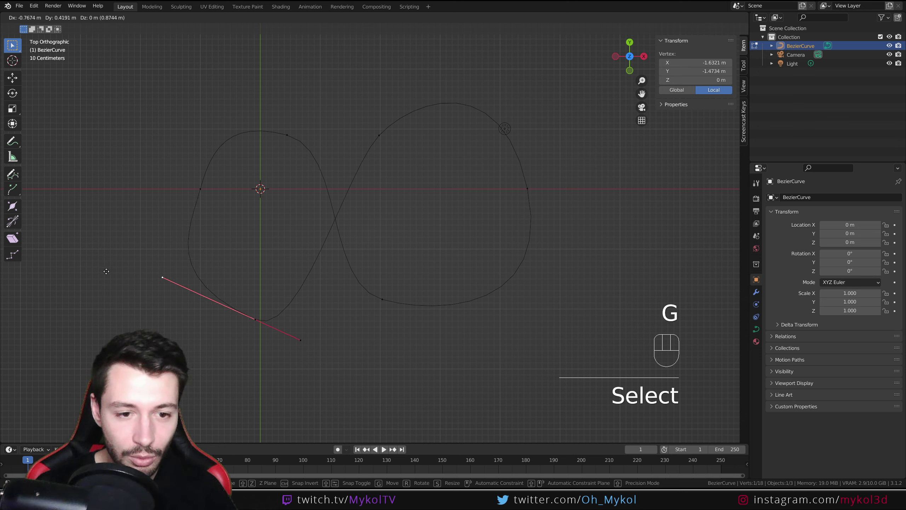
left_click(139, 271)
left_click(200, 188)
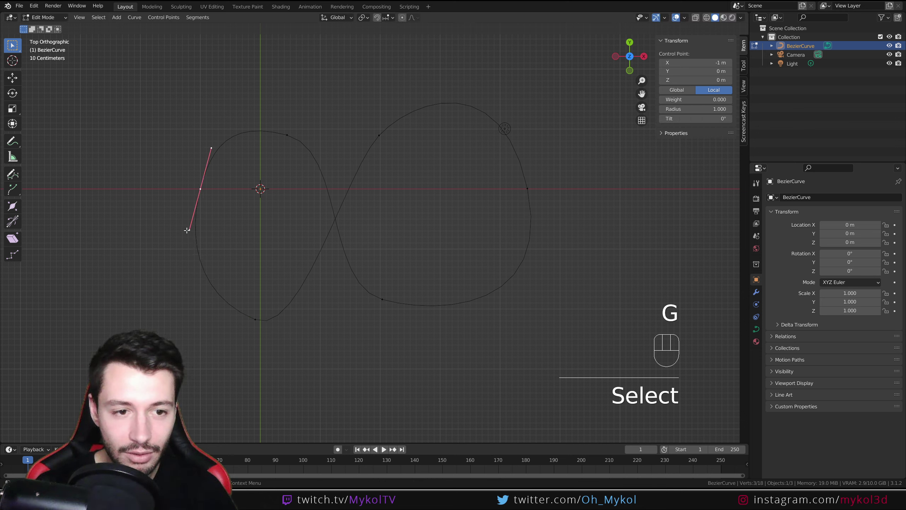
left_click(188, 227)
key("g")
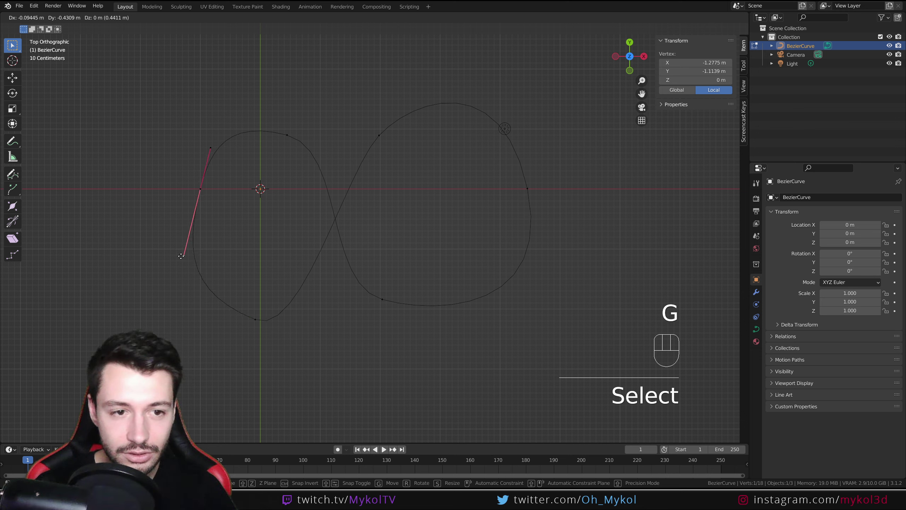
left_click(180, 256)
Move the curve's starting control point outward to about X -1.49 m, Y -0.02 m.
left_click(200, 189)
key("g")
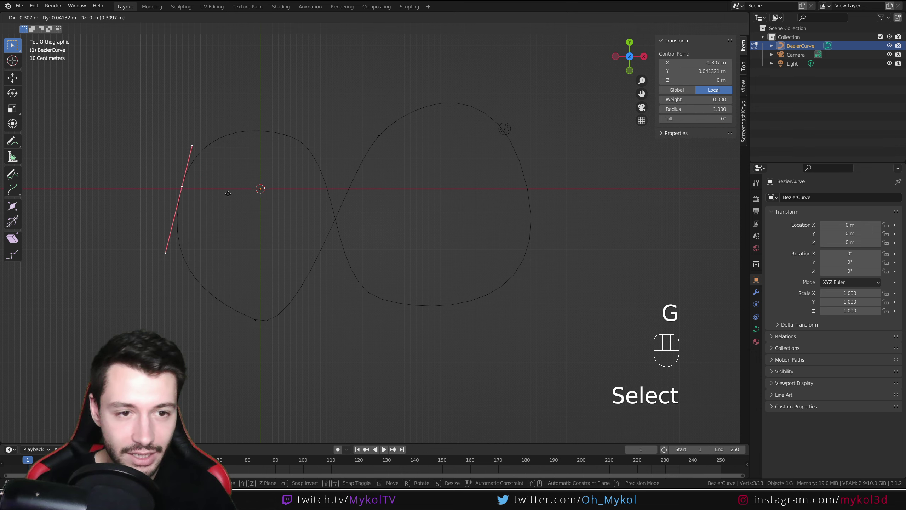
left_click(260, 171)
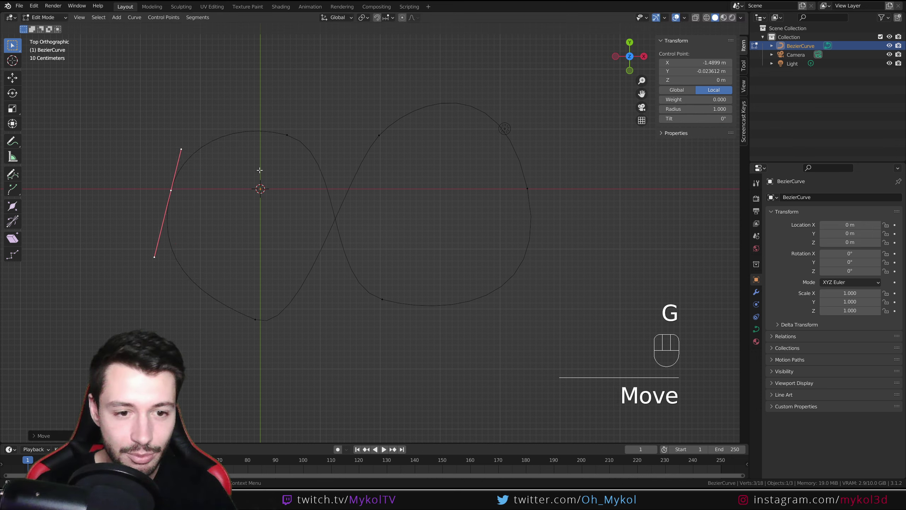
Move the first loop's lower control point to about X -0.44 m, Y -2.30 m and scale its handles.
left_click(255, 319)
key("s")
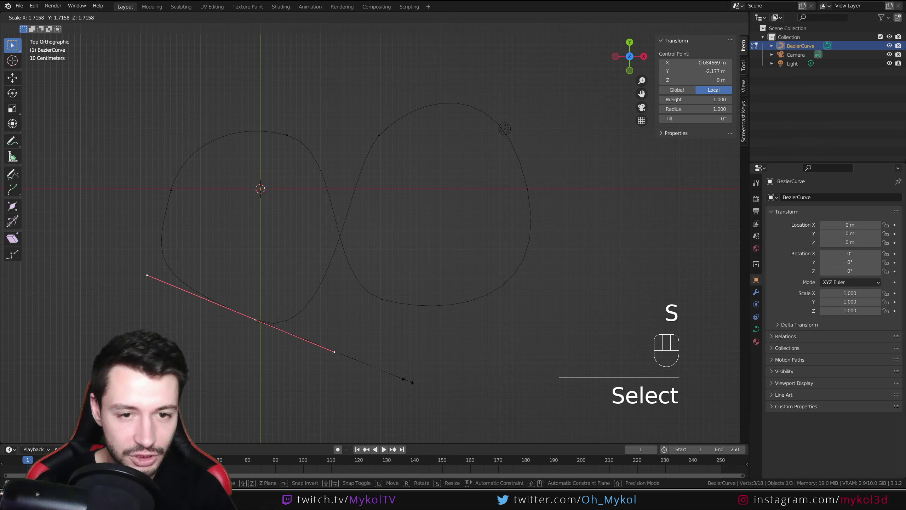
left_click(377, 372)
key("g")
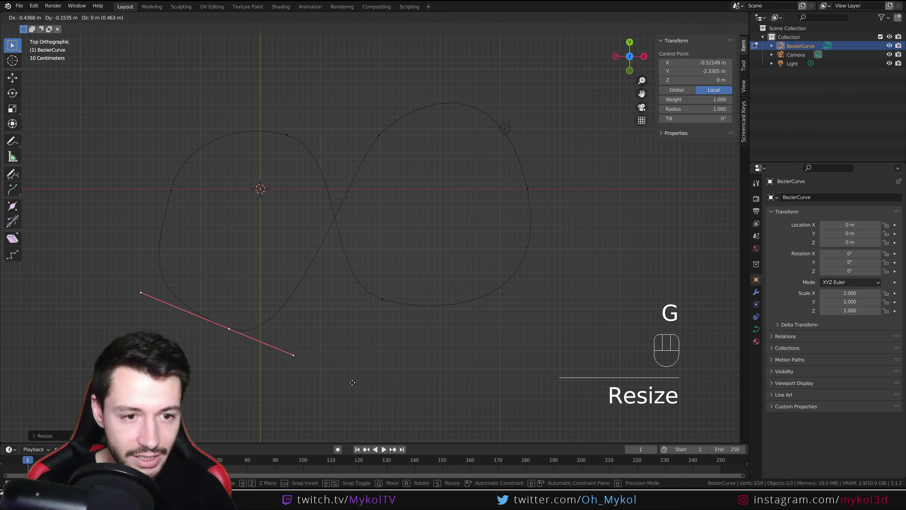
left_click(353, 380)
key("s")
left_click(338, 376)
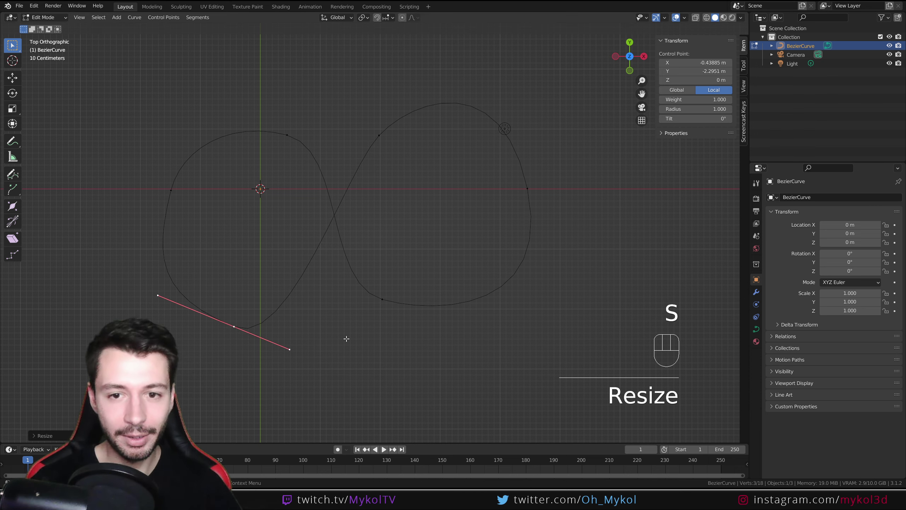
Set the curve's preview resolution to 60 in its object data properties.
middle_click_drag(347, 338, 334, 216)
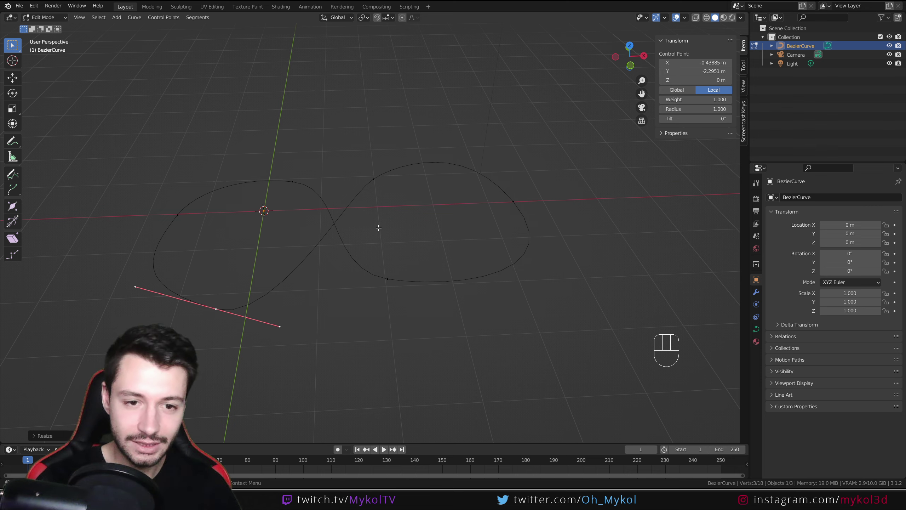
key("Tab")
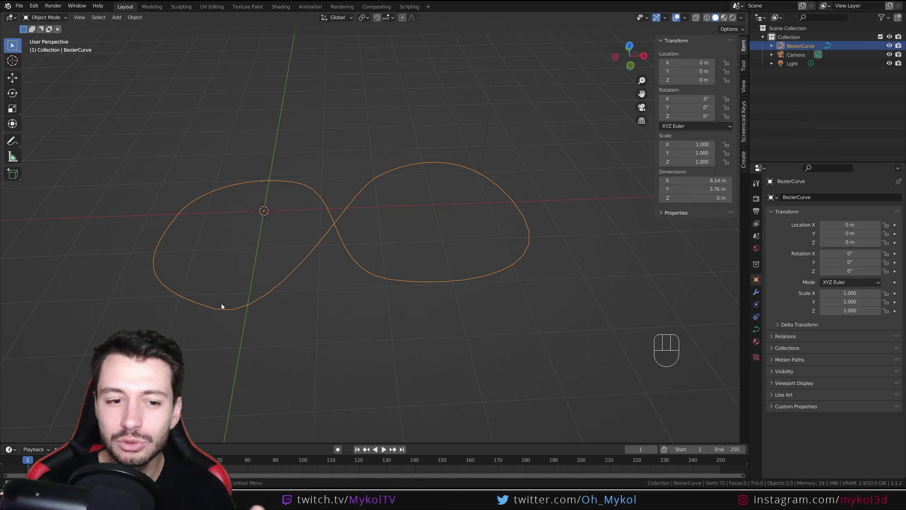
left_click(757, 331)
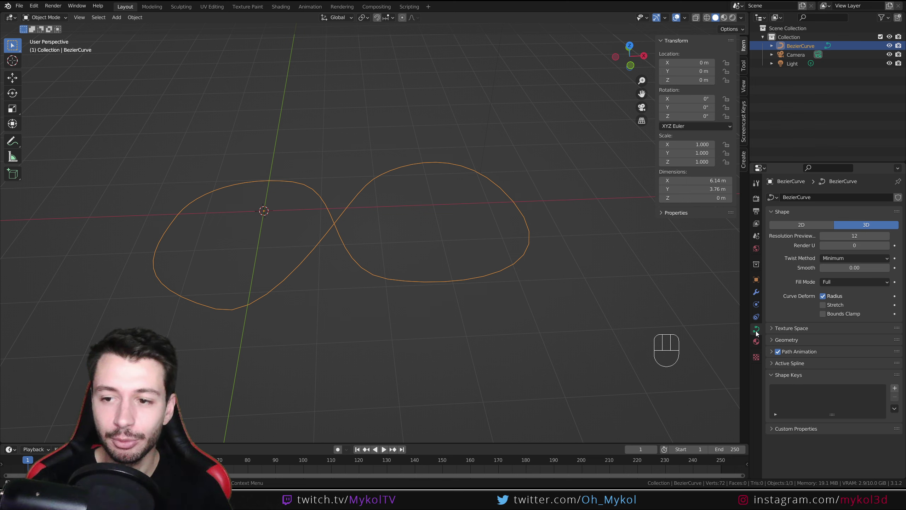
left_click(855, 235)
type("60")
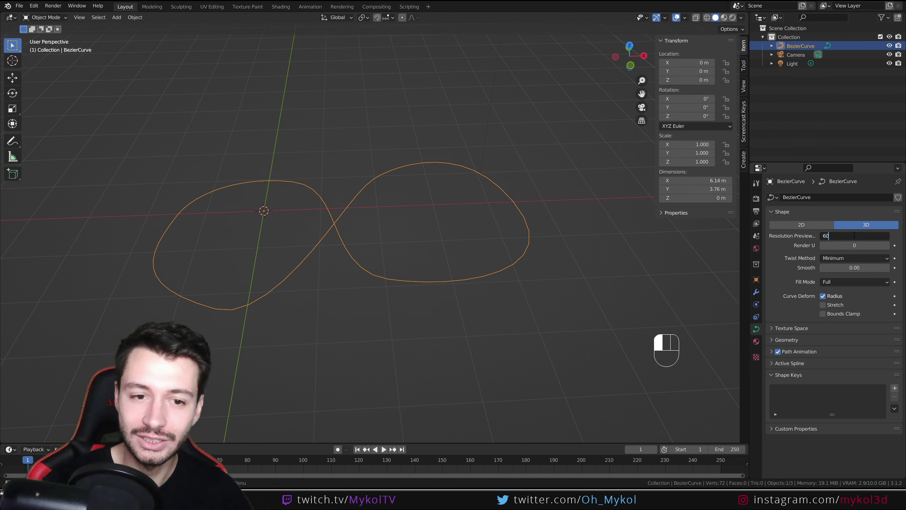
key("Return")
In top view, move the first loop's lower control point outward to about X -0.77 m, Y -2.18 m.
mouse_move(266, 329)
middle_mouse_down()
mouse_move(260, 315)
mouse_move(265, 328)
mouse_move(270, 311)
middle_mouse_up()
key("KP_7")
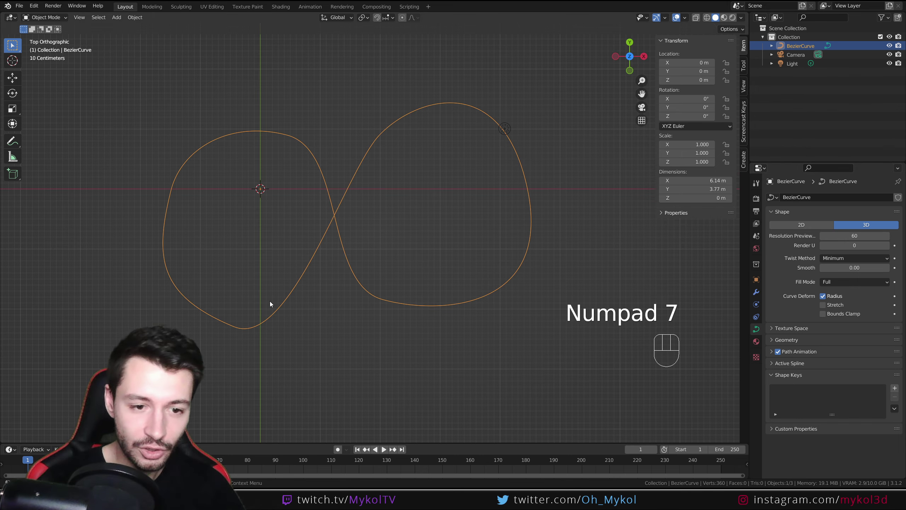
scroll(269, 302, "up", 3)
middle_click_drag(332, 296, 530, 200, "shift")
key("Tab")
left_click(327, 292)
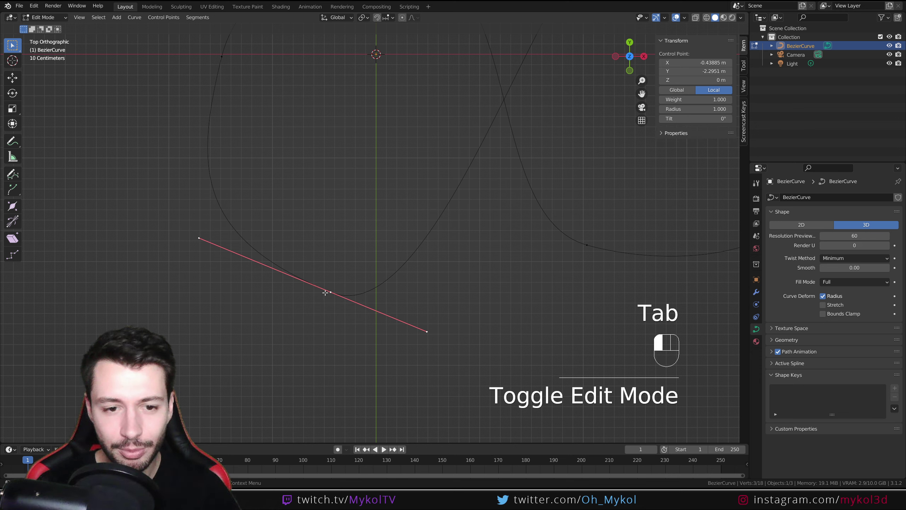
key("g")
left_click(323, 288)
key("e")
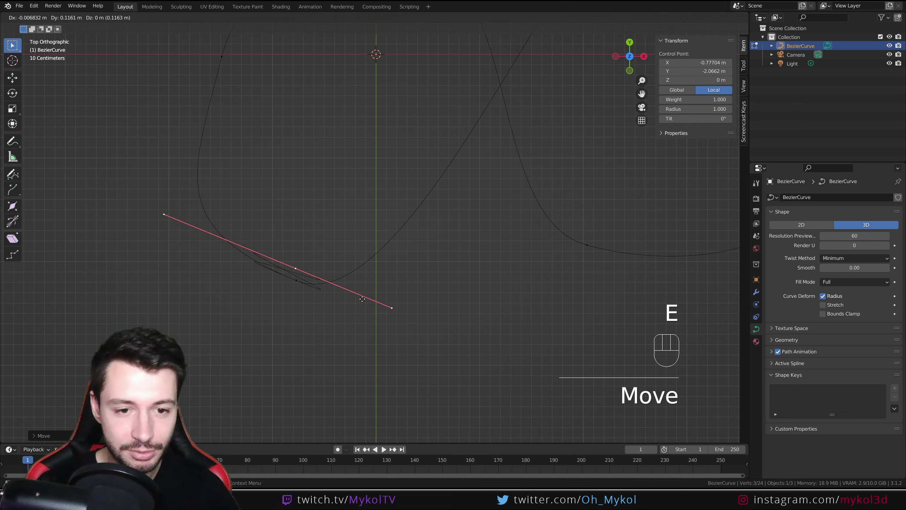
key("Escape")
key("ctrl+z")
Rotate the lower control point's handles nearly horizontal and scale them to round the first loop's lower bend.
key("r")
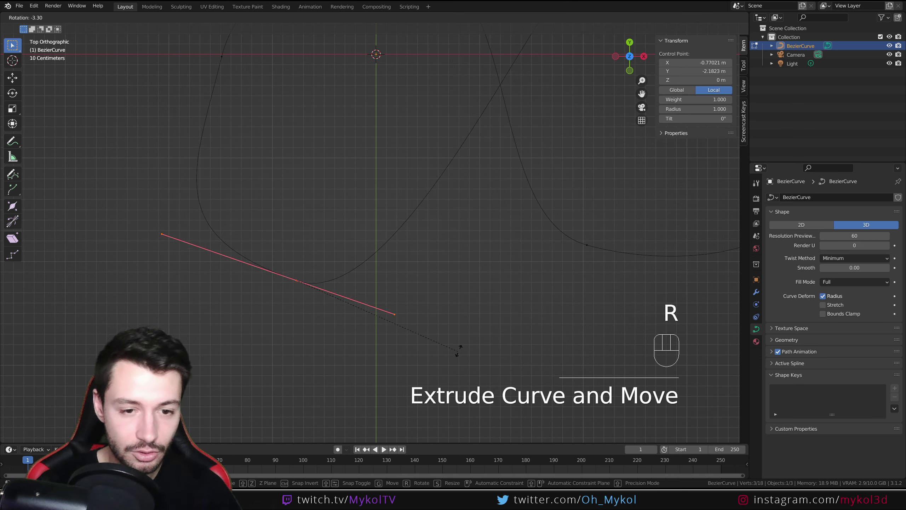
left_click(459, 309)
key("s")
left_click(480, 309)
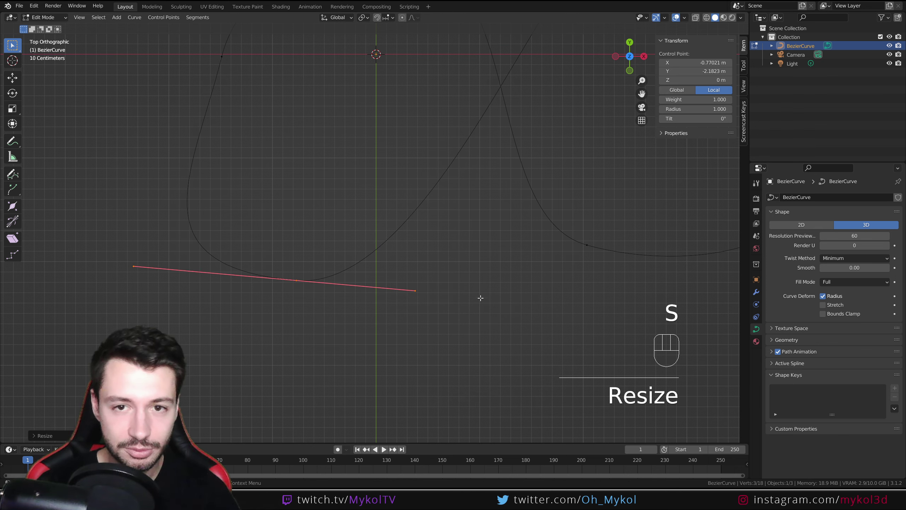
scroll(480, 298, "down", 5)
middle_click_drag(461, 280, 463, 292, "shift")
key("s")
left_click(416, 286)
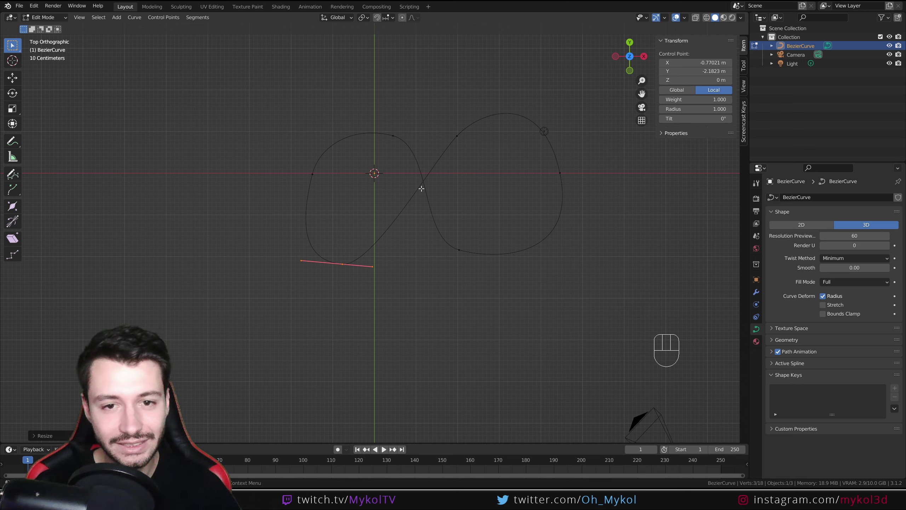
mouse_move(376, 239)
left_mouse_down()
mouse_move(375, 223)
mouse_move(399, 237)
left_mouse_up()
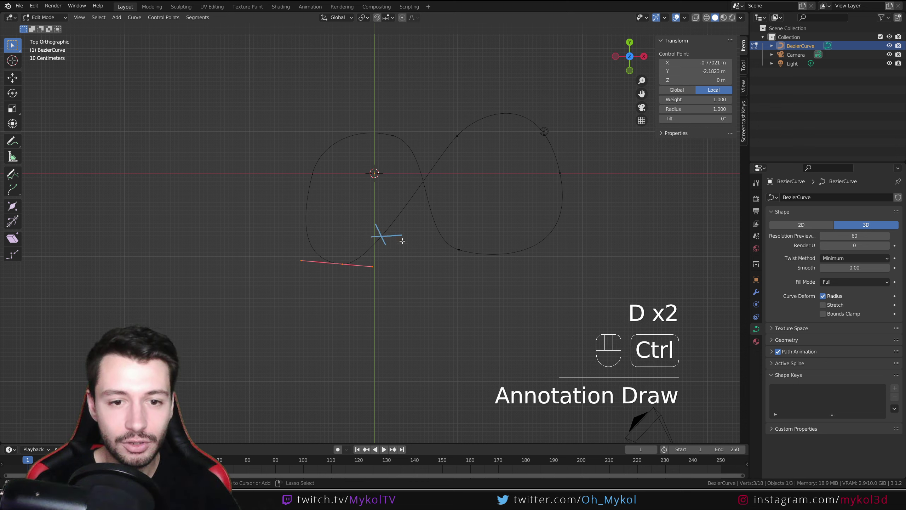
key("ctrl+z")
key("ctrl+z")
Leave curve editing and give the whole curve a geometry extrusion of 0.2 m.
key("Tab")
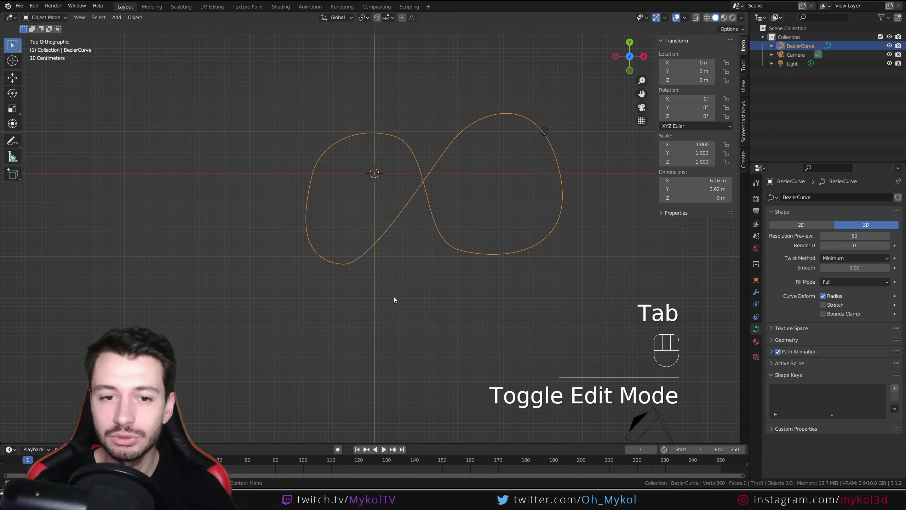
middle_click_drag(394, 296, 436, 279)
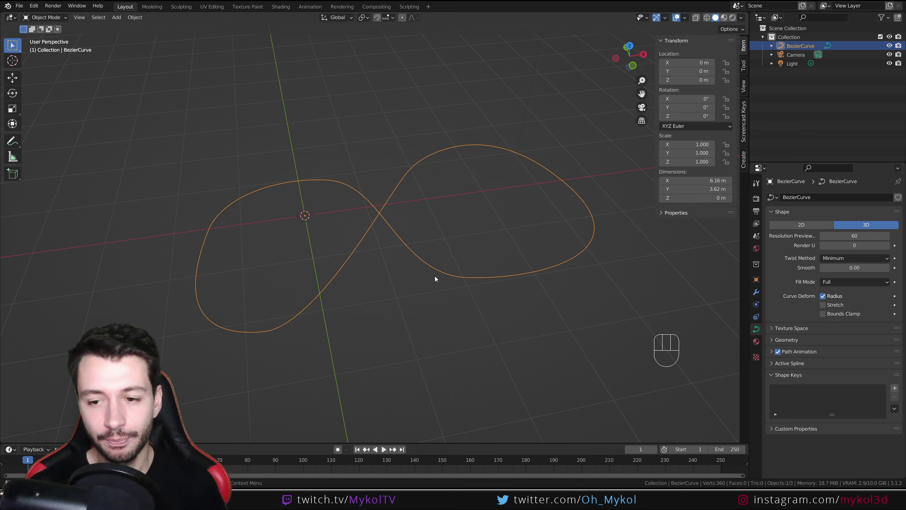
left_click(782, 341)
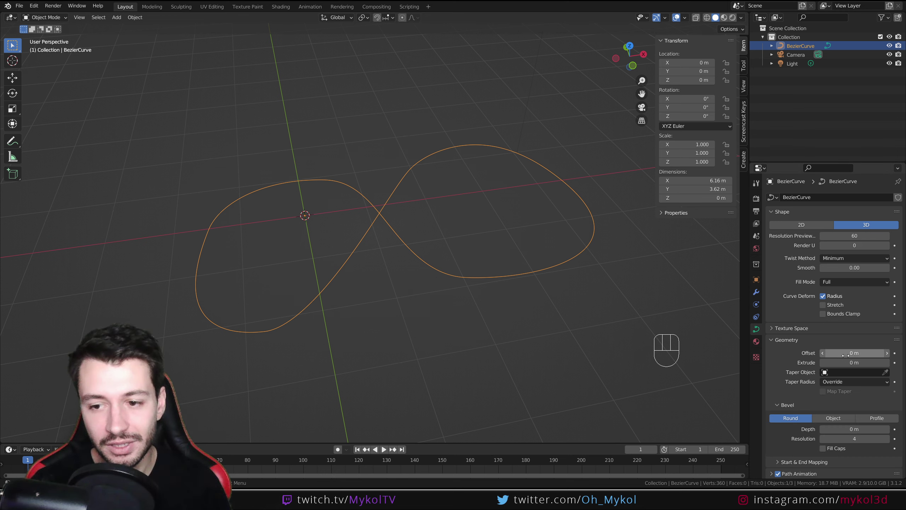
left_click_drag(844, 363, 867, 362)
middle_click_drag(606, 339, 559, 311)
left_click(860, 363)
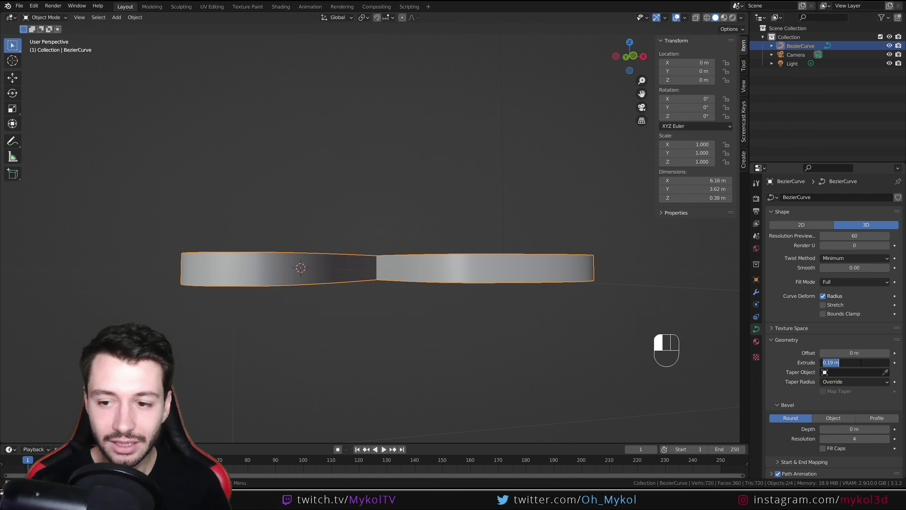
key("Return")
middle_click_drag(506, 286, 490, 308)
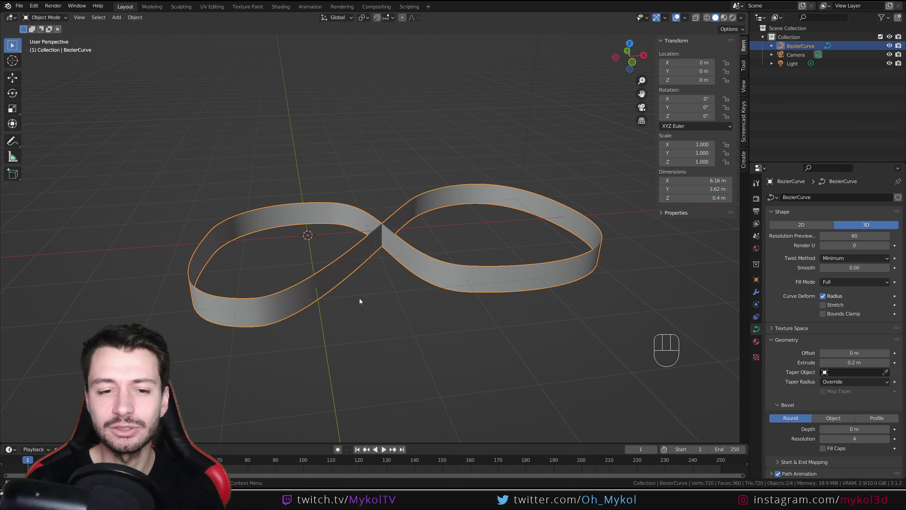
Reset the curve's geometry extrusion to 0 m.
left_click(832, 360)
type("0")
key("Return")
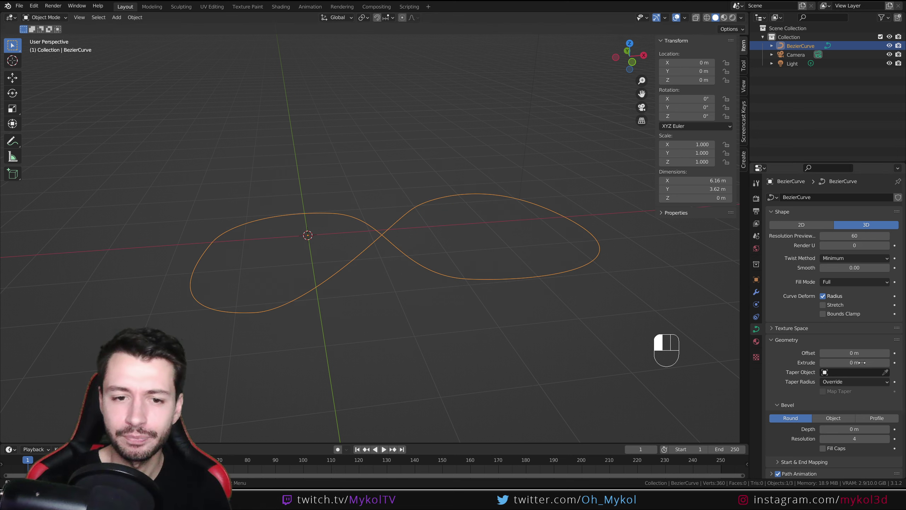
Select all control points in Edit Mode and turn on the curve Normals overlay.
key("Tab")
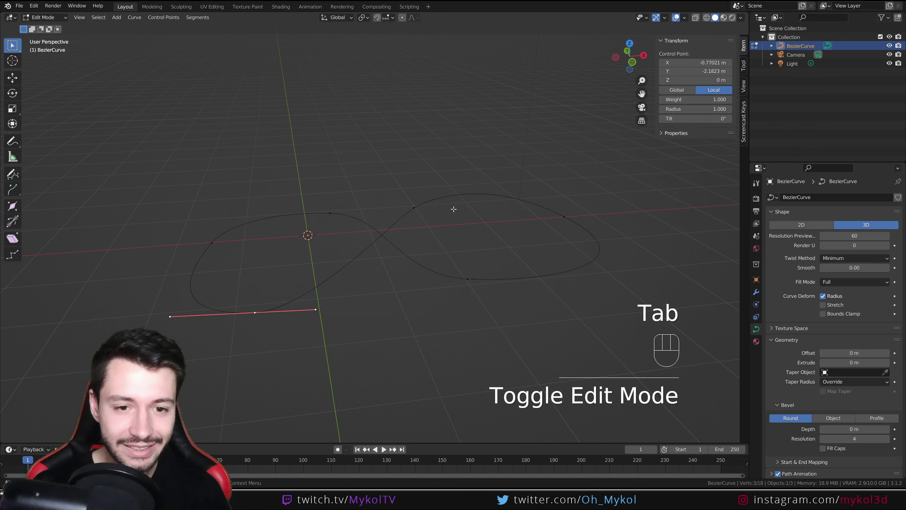
key("a")
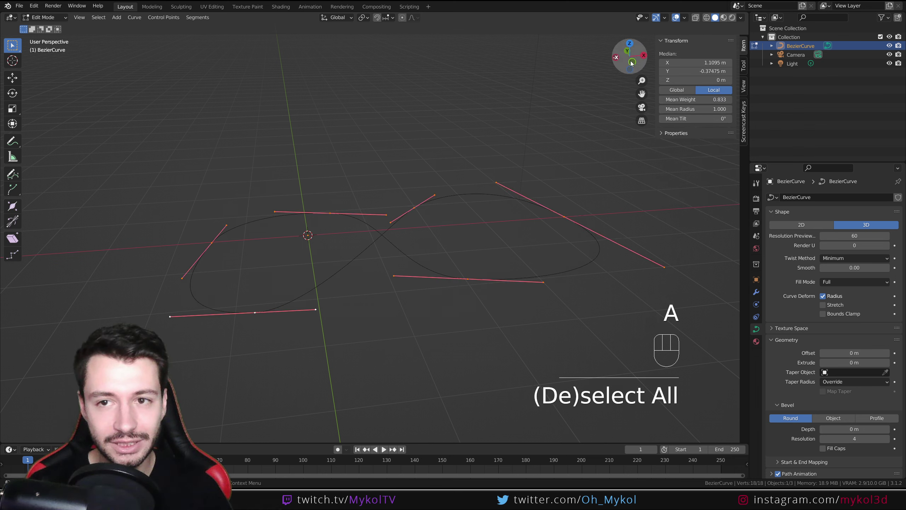
left_click(684, 18)
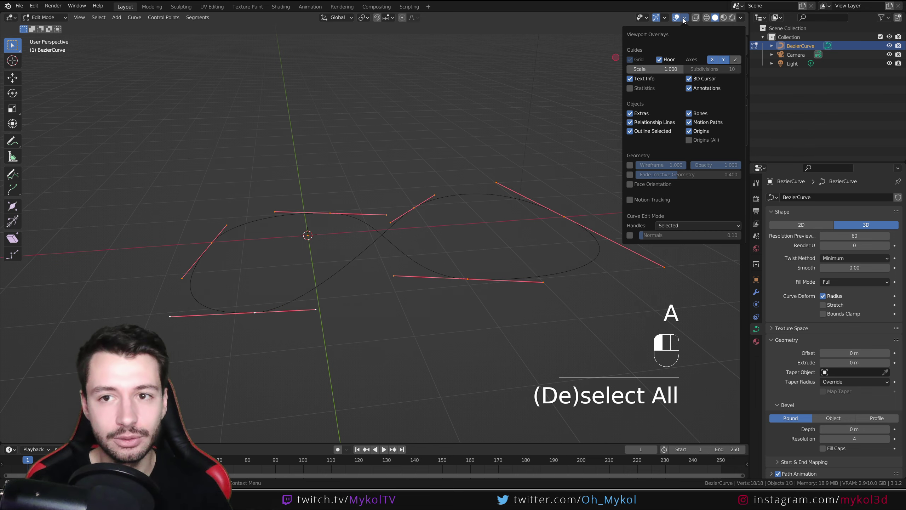
left_click(629, 236)
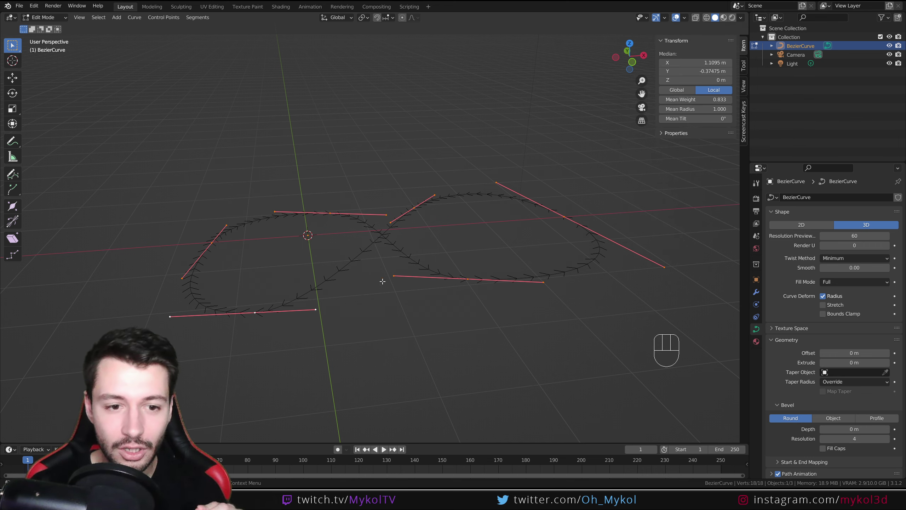
Set the curve's geometry extrusion to 0.2 m with its normals shown.
middle_click_drag(378, 289, 371, 261)
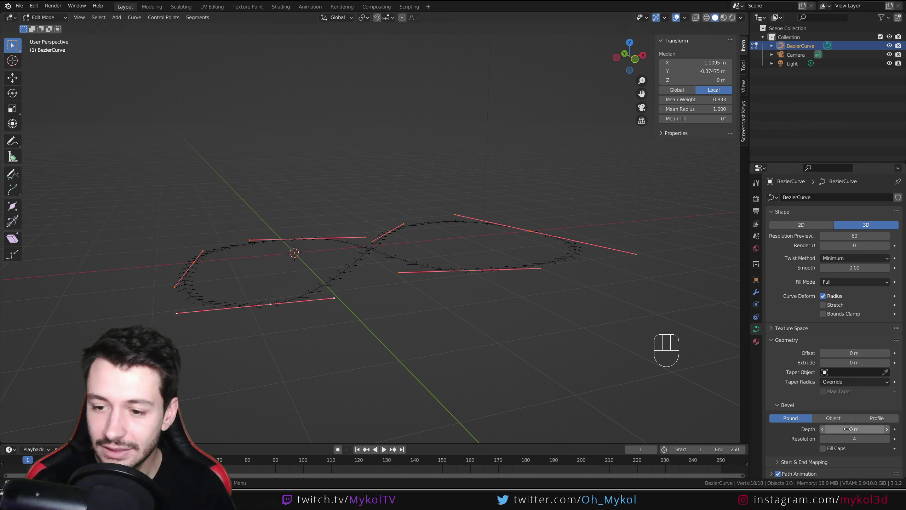
type("5")
key("Return")
left_click(851, 363)
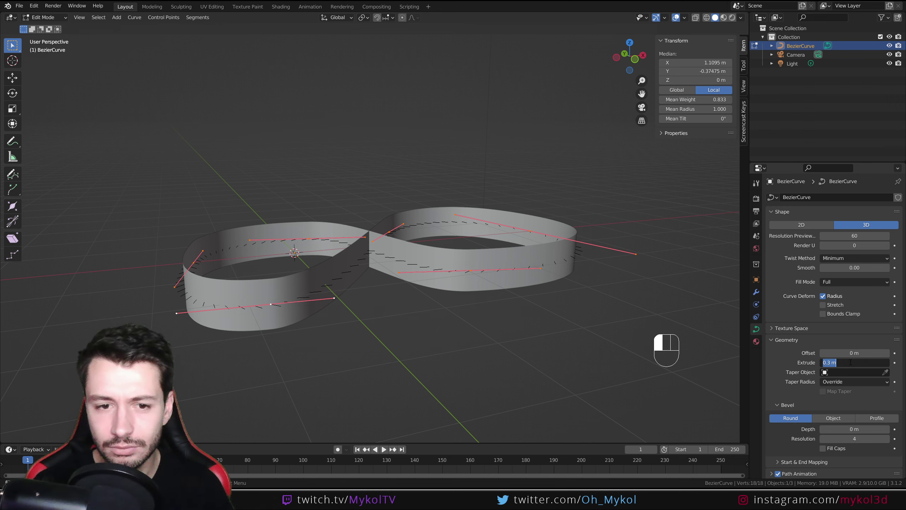
type("0.2")
key("Return")
mouse_move(461, 328)
middle_mouse_down()
mouse_move(551, 318)
mouse_move(456, 328)
mouse_move(463, 332)
middle_mouse_up()
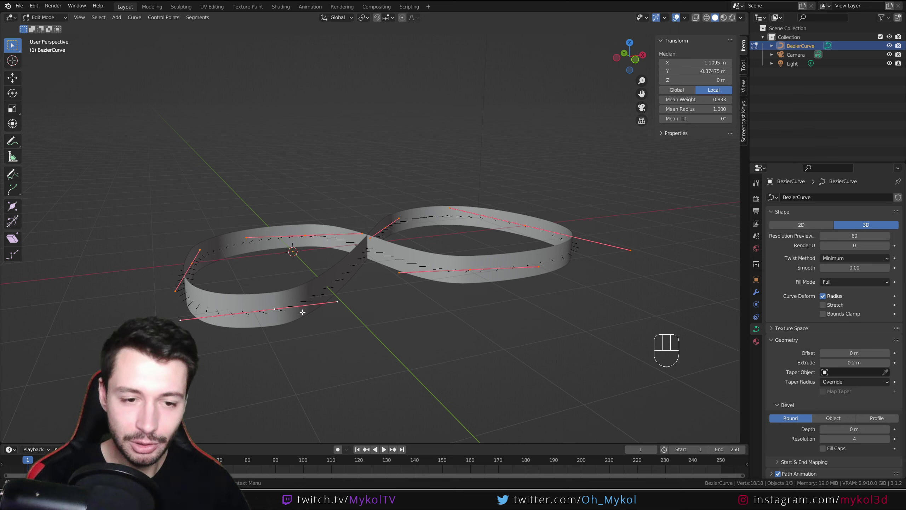
left_click(275, 310)
key("r")
key("x")
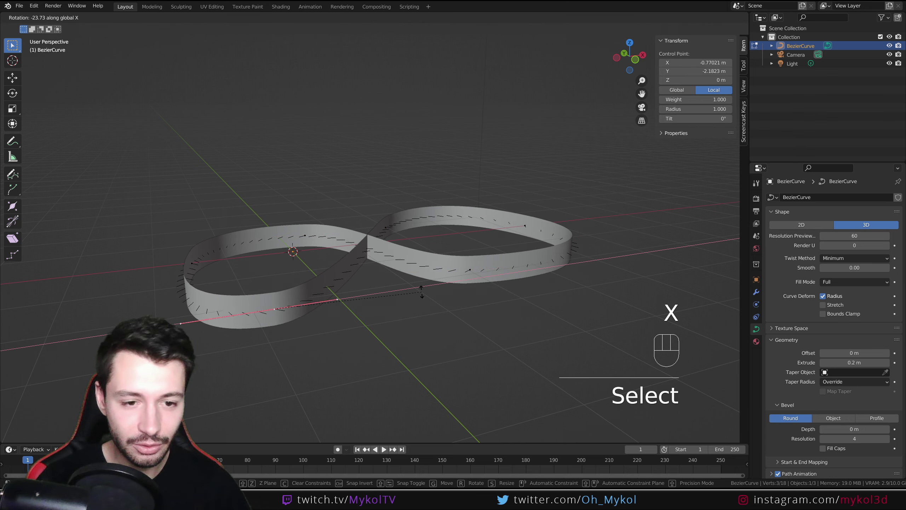
key("y")
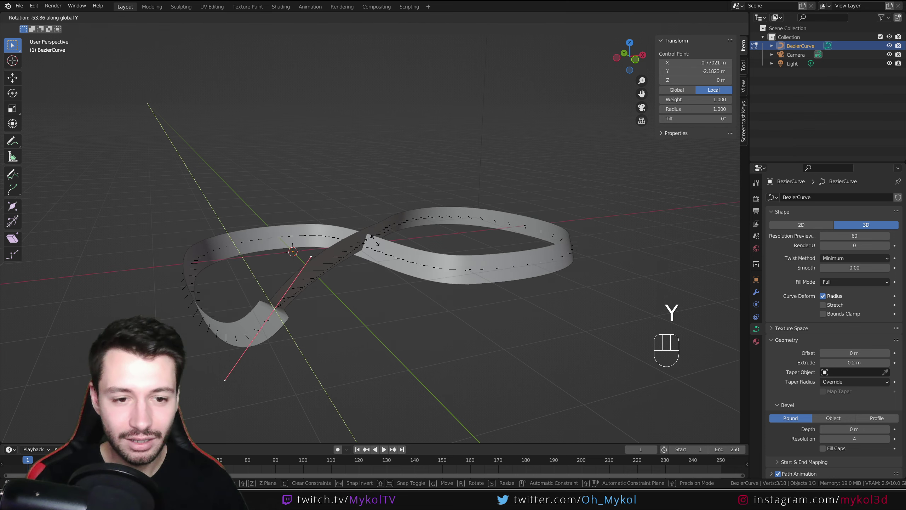
key("Escape")
Tilt all of the curve's control points by 90° so the extruded strip lies flat as a track.
key("a")
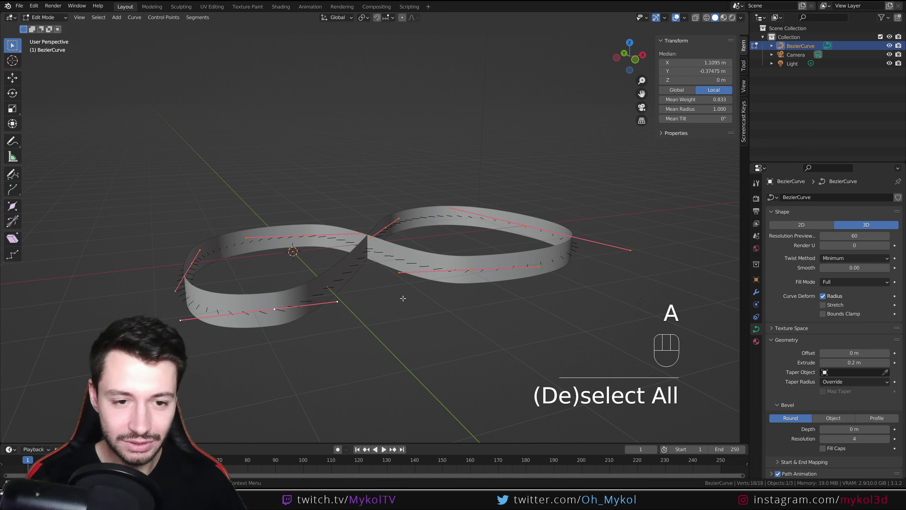
key("ctrl+t")
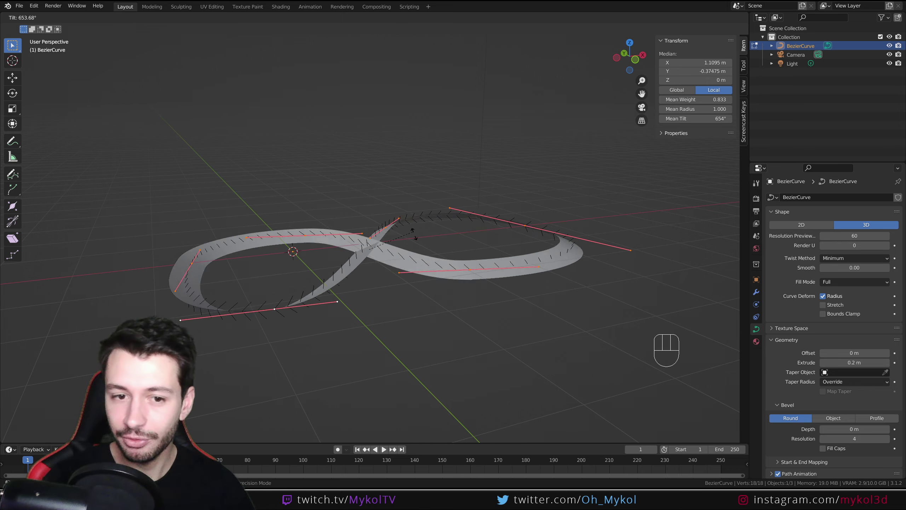
type("90")
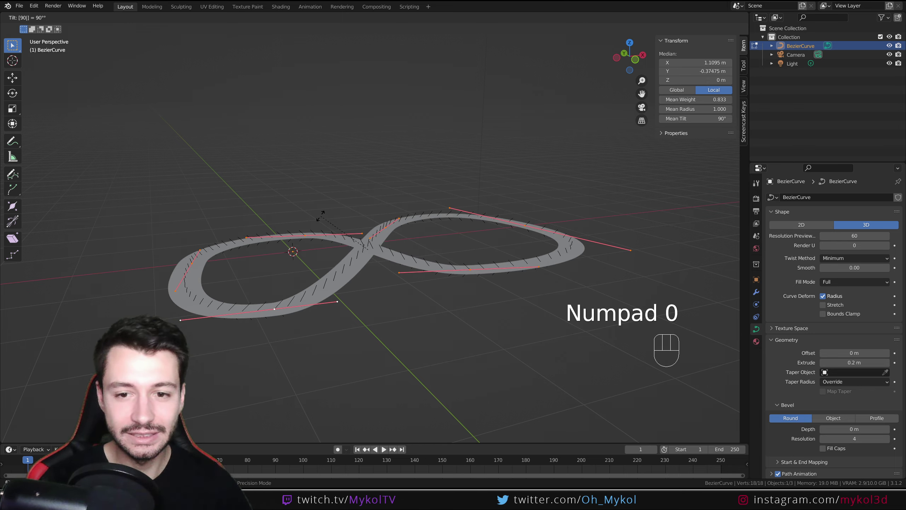
key("KP_Enter")
middle_click_drag(399, 184, 437, 293)
key("Tab")
key("Tab")
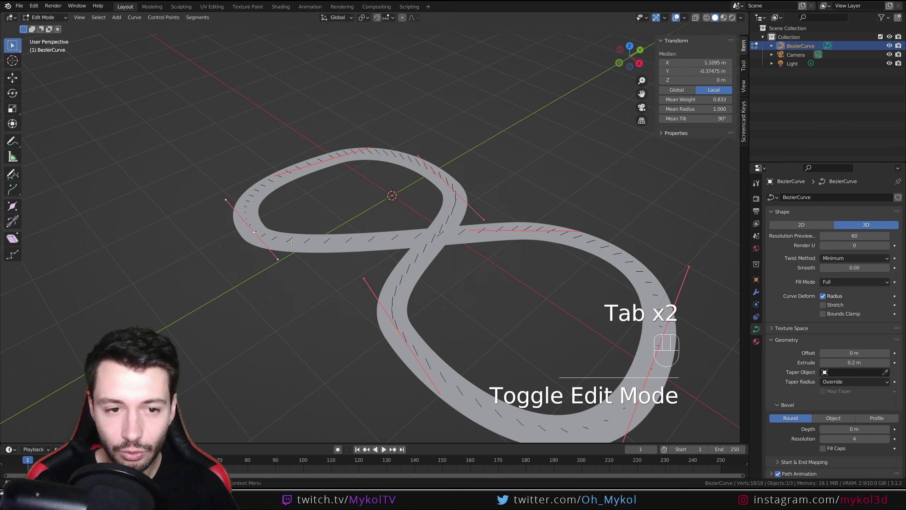
Subdivide the segment running through the crossing, between the smaller loop's near corner point and the adjacent point on the larger loop.
left_click(250, 235)
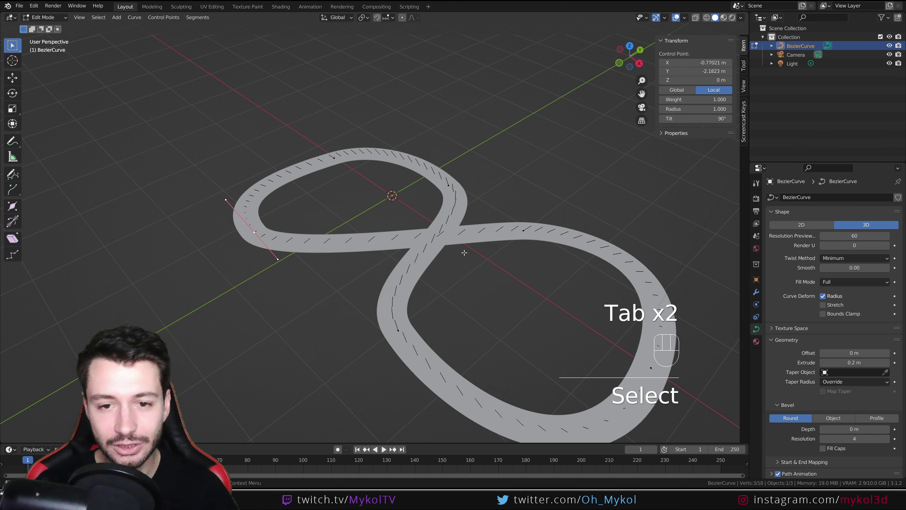
left_click(523, 232, "shift")
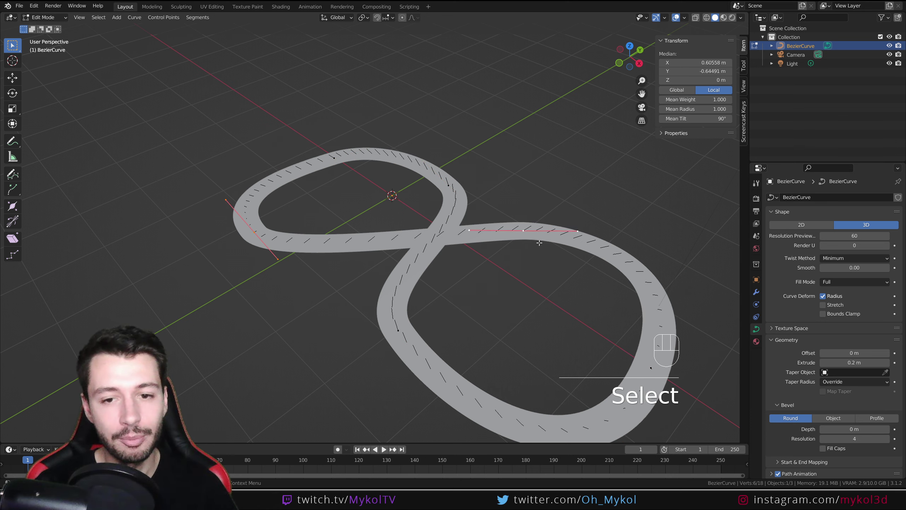
right_click(289, 243)
left_click(296, 221)
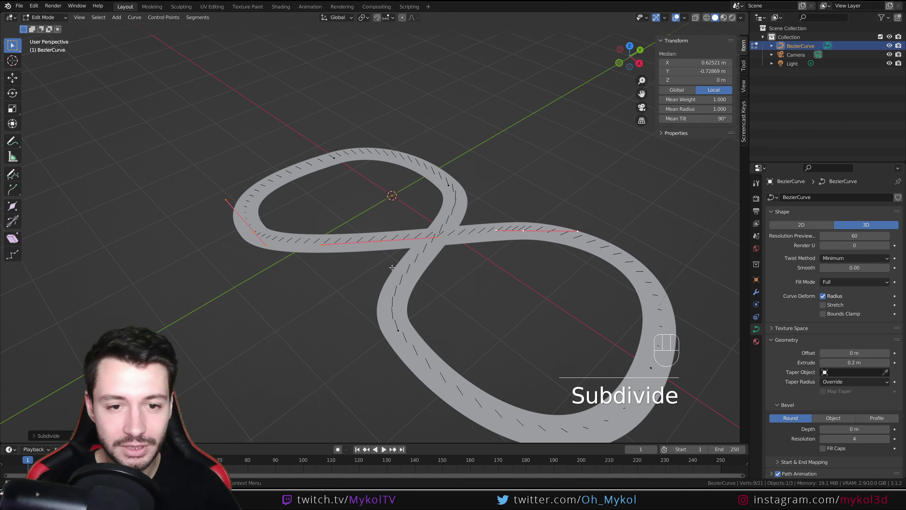
Raise the new control point near the crossing by about 0.49 m along Z.
left_click(381, 244)
middle_click_drag(382, 245, 386, 220)
key("g")
key("z")
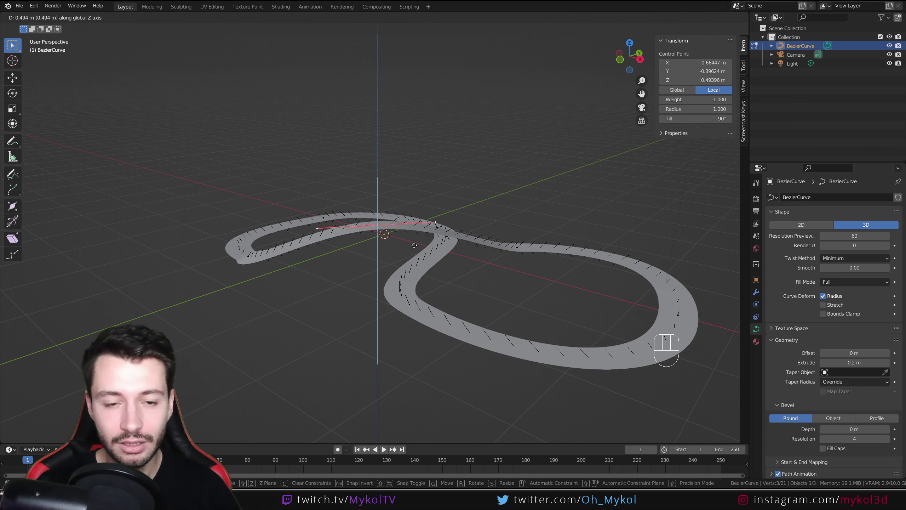
left_click(414, 245)
Shift the raised point about 0.94 m along Y toward the crossing and lower it to a height of about 0.17 m.
middle_click_drag(414, 245, 445, 273)
key("g")
key("y")
left_click(482, 256)
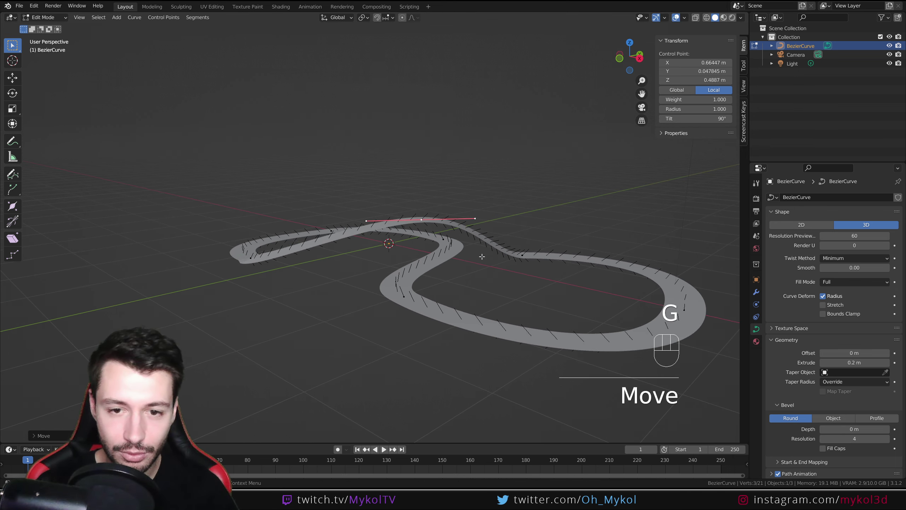
key("g")
middle_click(479, 278)
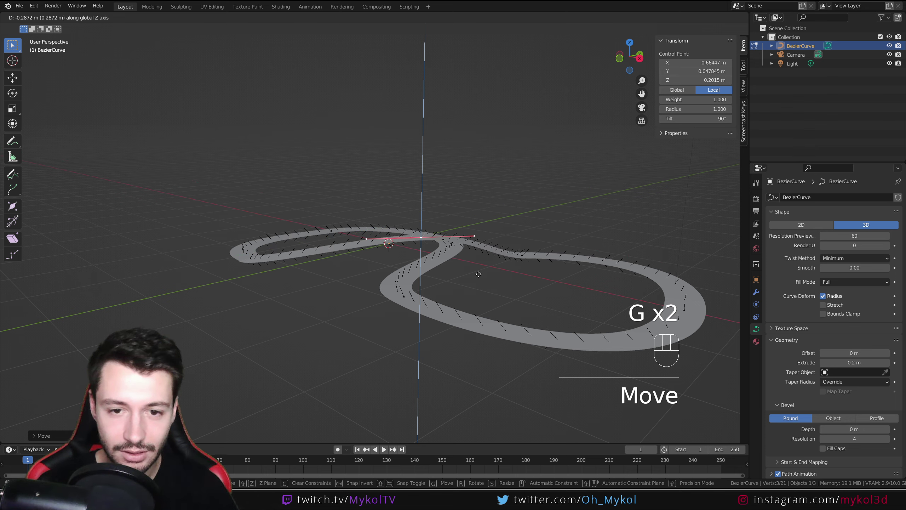
left_click(478, 275)
middle_click_drag(478, 276, 426, 272)
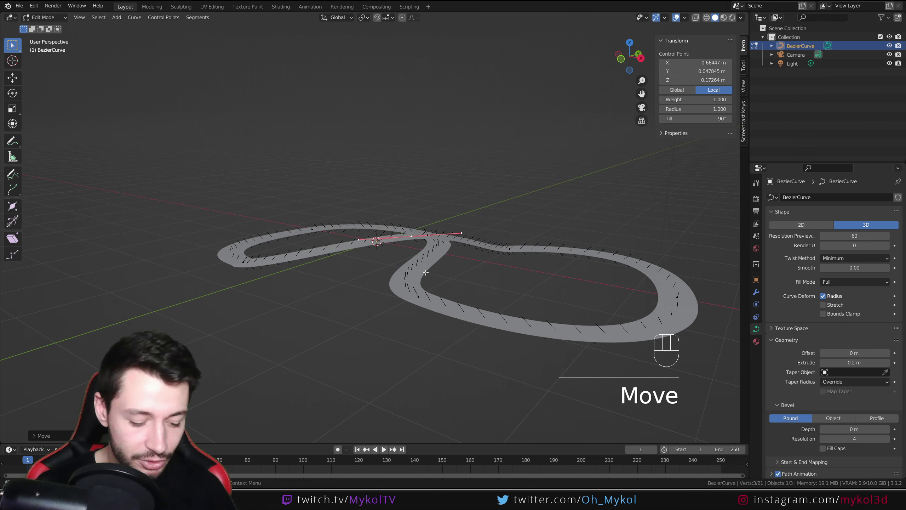
Subdivide the segment between the raised crossing point and the smaller loop's near corner point.
scroll(425, 272, "up", 4)
left_click(200, 322)
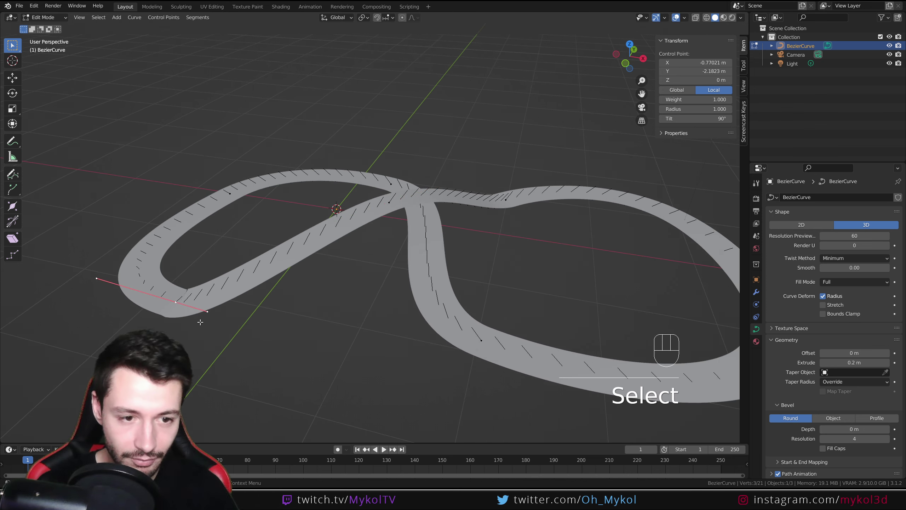
scroll(200, 322, "down", 3)
middle_click_drag(200, 322, 322, 194)
key("Tab")
middle_click_drag(367, 213, 350, 234)
key("Tab")
left_click(486, 186)
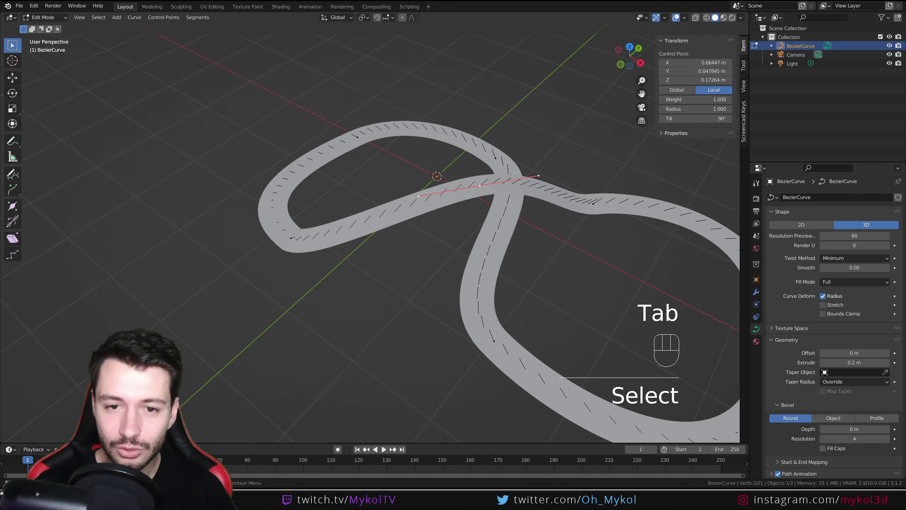
left_click(290, 240, "shift")
right_click(292, 242)
left_click(291, 242)
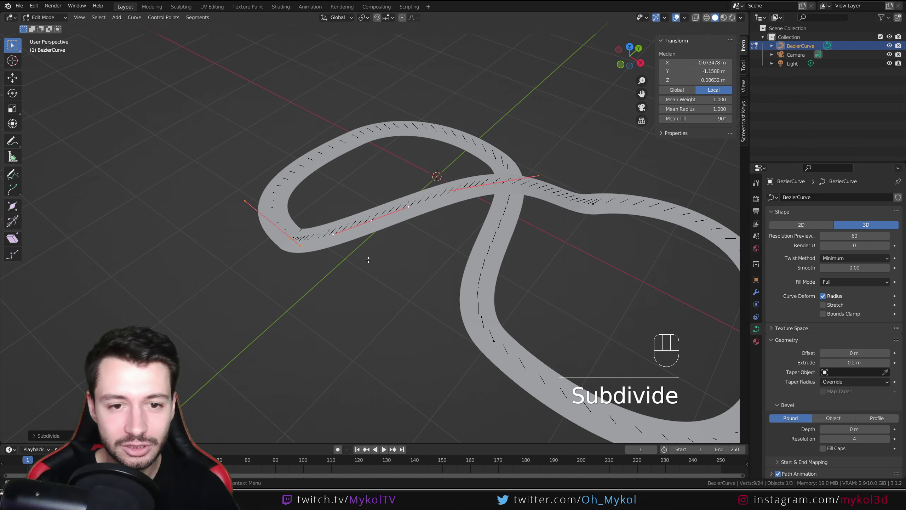
Set the Z position of the newly subdivided middle point to 0 m.
middle_click_drag(291, 242, 381, 199)
left_click(376, 209)
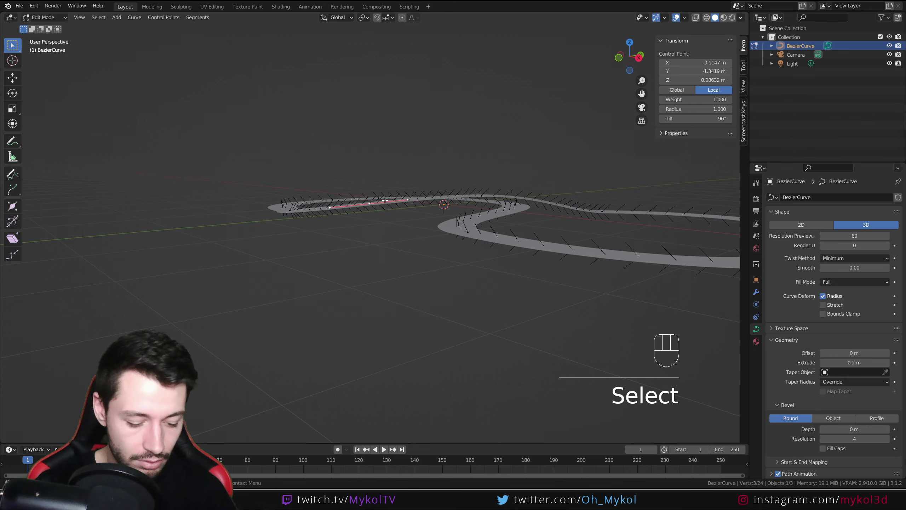
key("g")
key("Escape")
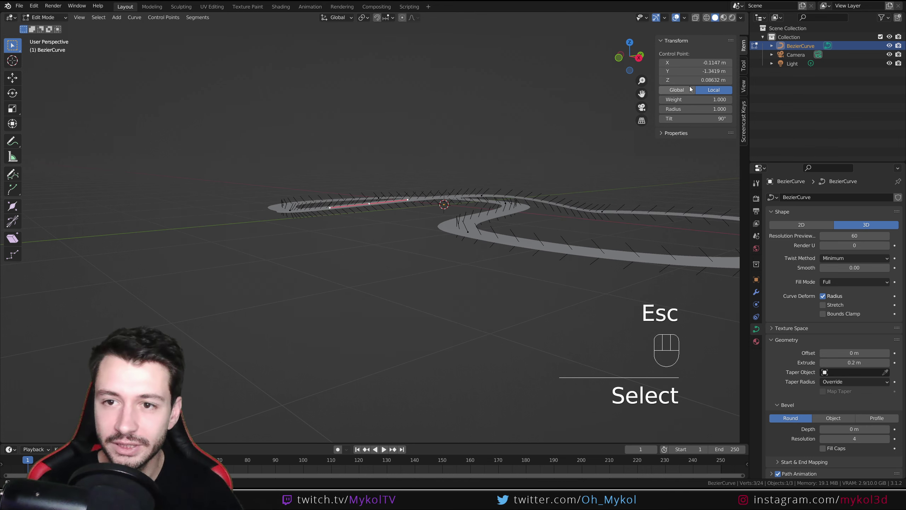
left_click(698, 81)
type("0")
key("Return")
Shift the ground-level middle point toward the crossing within the horizontal plane, keeping its height locked.
middle_click_drag(401, 219, 394, 227)
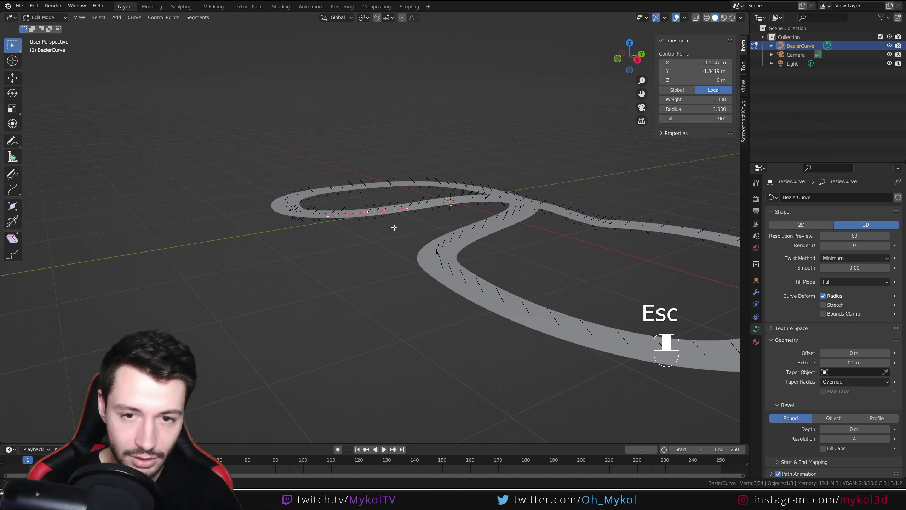
key("g")
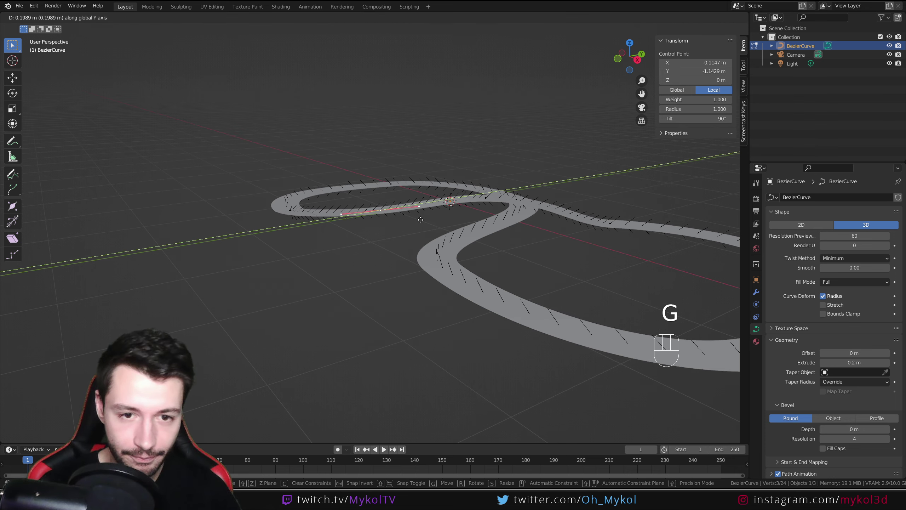
key("Escape")
key("g")
key("shift+z")
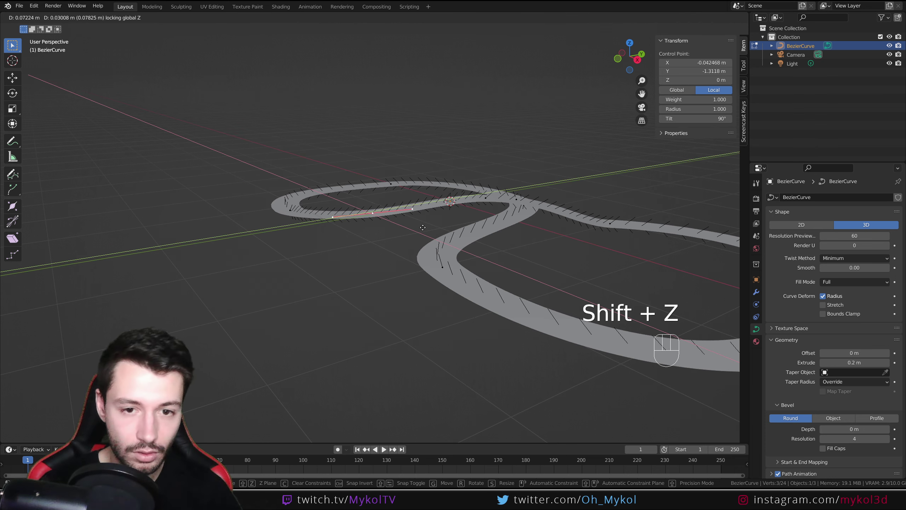
left_click(451, 228)
Try a higher twist Smooth value on the curve in Object Mode and undo it.
middle_click_drag(478, 252, 606, 229)
key("Tab")
scroll(364, 294, "up", 4)
mouse_move(853, 268)
left_mouse_down()
mouse_move(870, 267)
mouse_move(853, 268)
left_mouse_up()
scroll(491, 309, "up", 3)
middle_click_drag(437, 295, 403, 293)
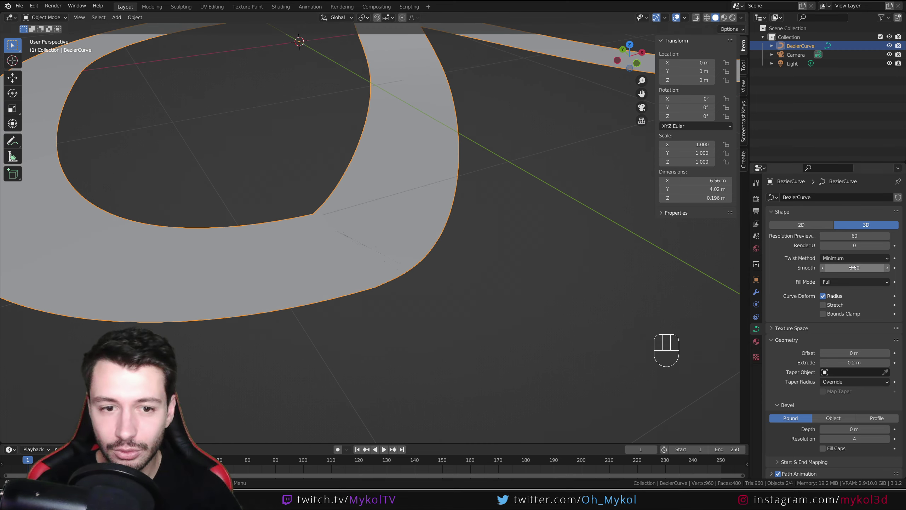
left_click_drag(852, 268, 885, 267)
key("ctrl+z")
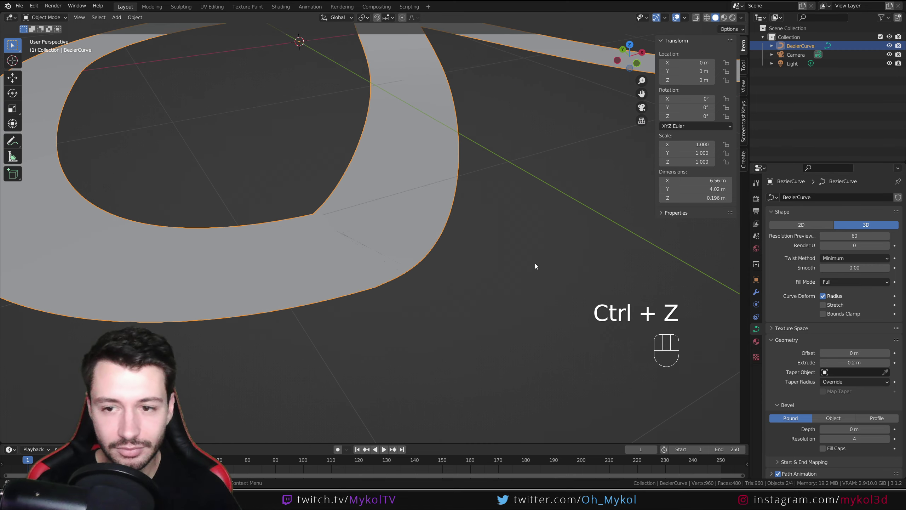
Try the Tangent twist method on the curve and return to Minimum.
left_click(857, 257)
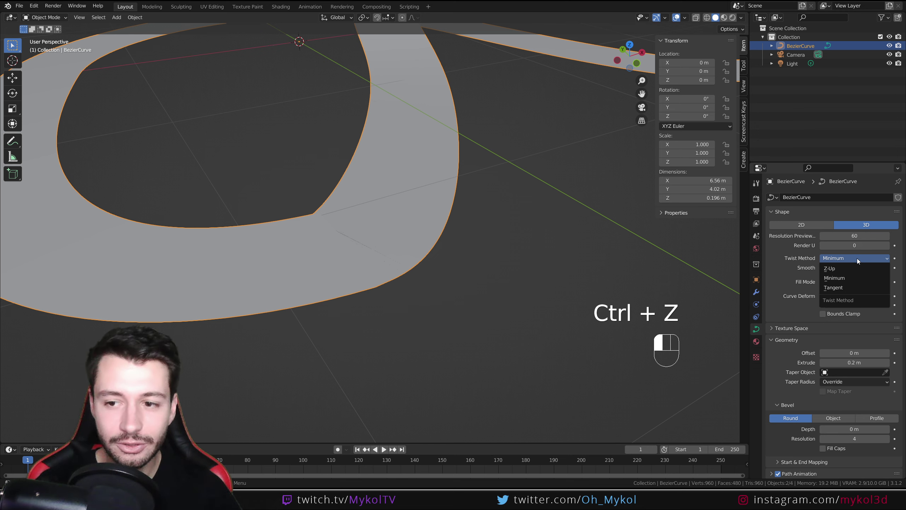
left_click(846, 286)
left_click(843, 258)
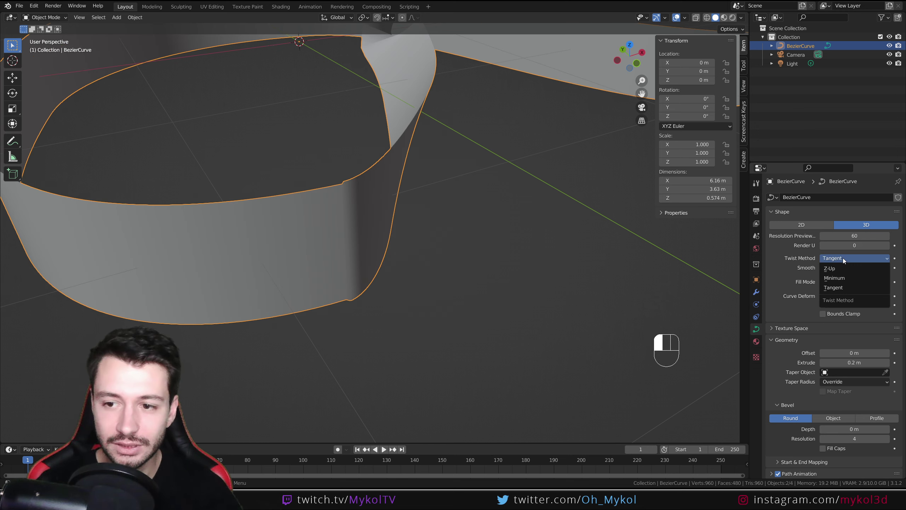
left_click(843, 270)
Set the curve's Twist Method to Z-Up and examine the smaller loop's sharp corner.
left_click(841, 257)
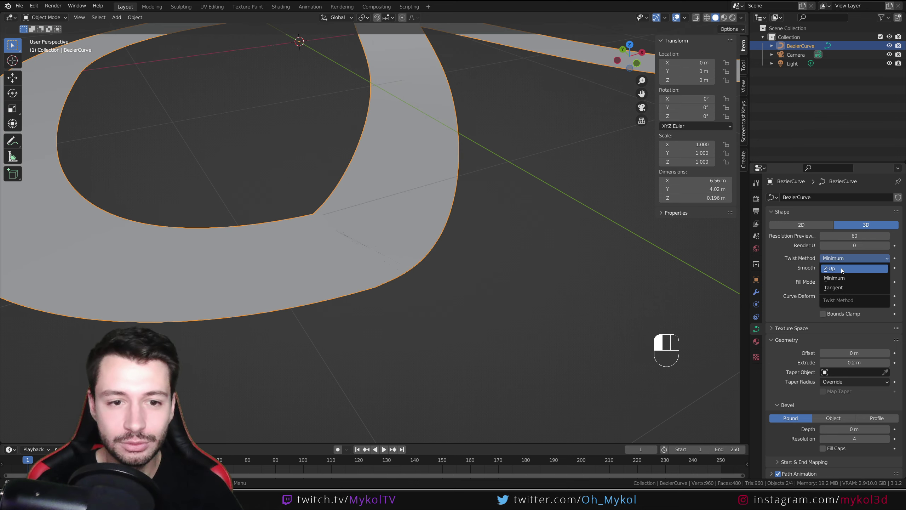
left_click(841, 268)
middle_click_drag(526, 268, 395, 314)
scroll(396, 314, "down", 3)
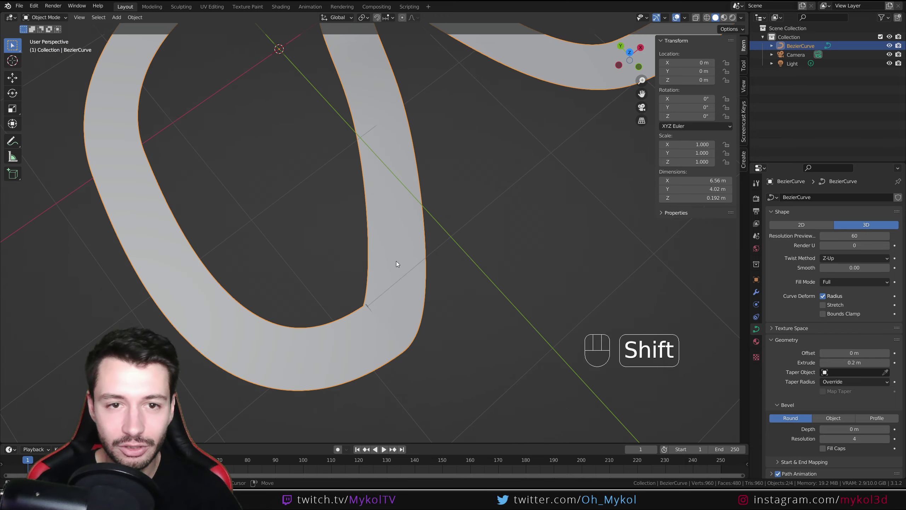
middle_click_drag(396, 260, 348, 385, "shift")
scroll(351, 244, "down", 3)
middle_click_drag(389, 218, 346, 262, "shift")
scroll(392, 295, "up", 3)
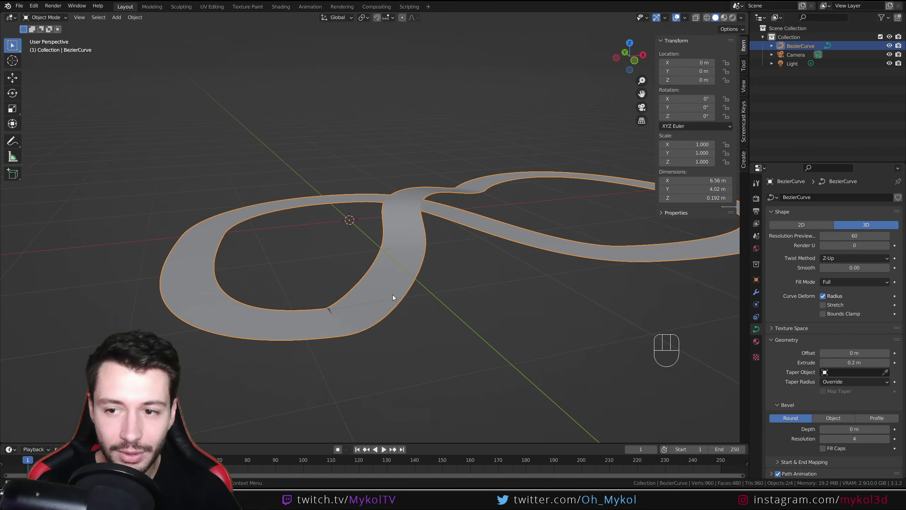
scroll(417, 327, "up", 2)
Set the curve's twist Smooth to 2.71 and its Twist Method back to Minimum.
left_click_drag(846, 268, 850, 267)
left_click(840, 257)
left_click(842, 273)
Lengthen the short handle of the smaller loop's sharp corner point by about 0.5 m along X to round the bend.
middle_click_drag(386, 340, 295, 319, "shift")
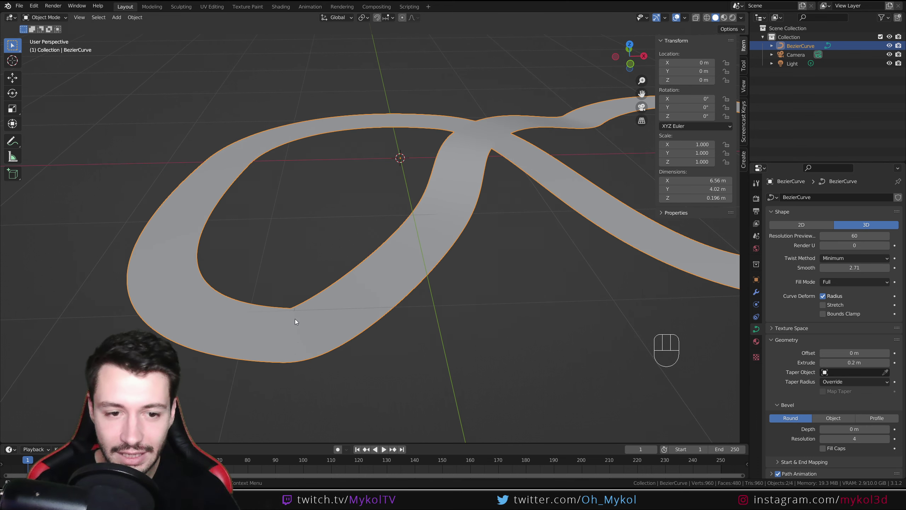
key("Tab")
left_click(289, 333)
left_click(325, 334)
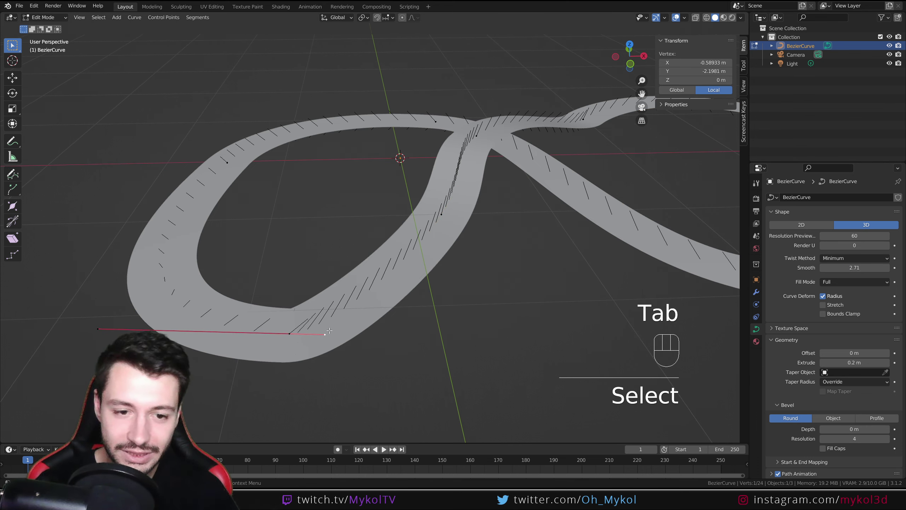
key("g")
key("x")
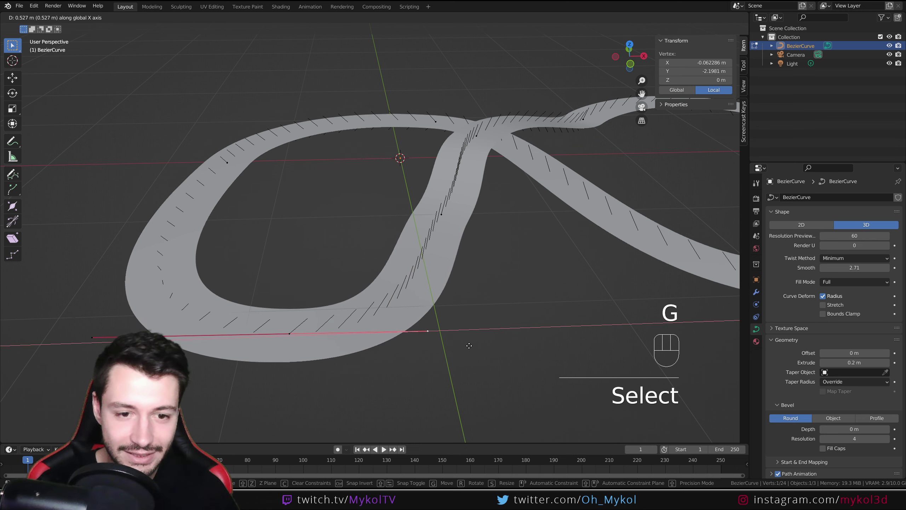
left_click(452, 346)
key("Tab")
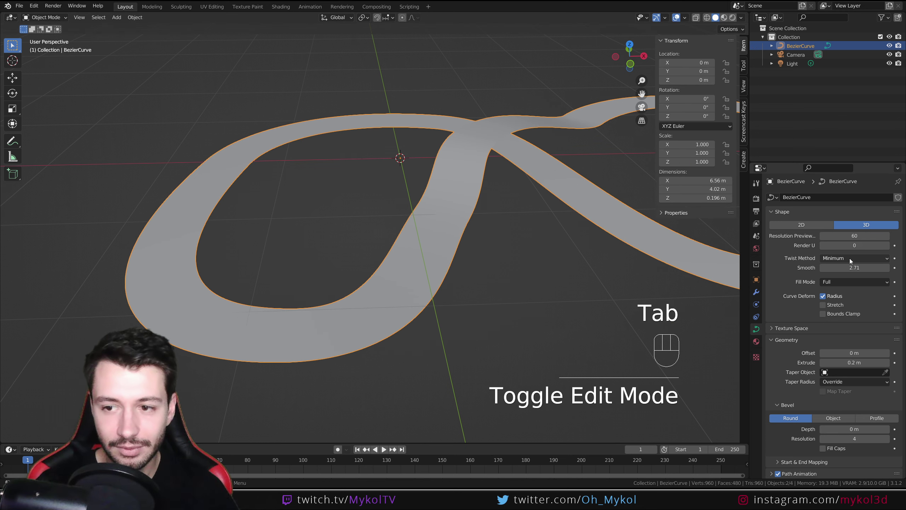
Set the curve's twist Smooth to 0 and its Twist Method to Z-Up to remove the kink in the bend.
middle_click_drag(535, 347, 559, 370)
middle_click_drag(542, 403, 497, 336, "shift")
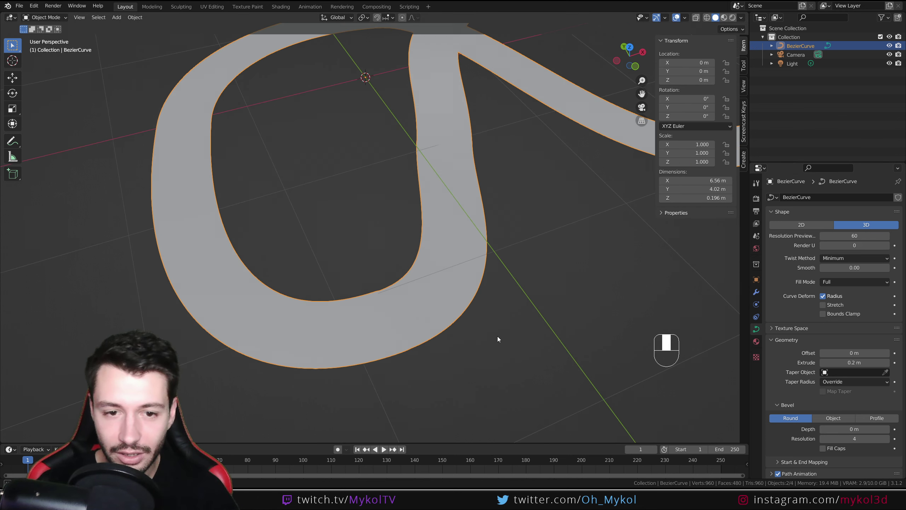
scroll(466, 382, "up", 3)
scroll(466, 381, "down", 5)
scroll(345, 250, "up", 4)
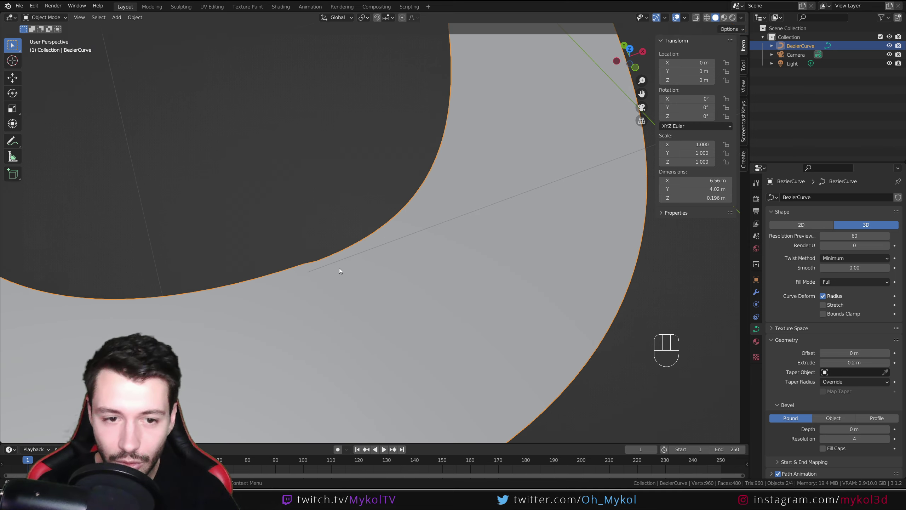
middle_click_drag(339, 268, 354, 261, "shift")
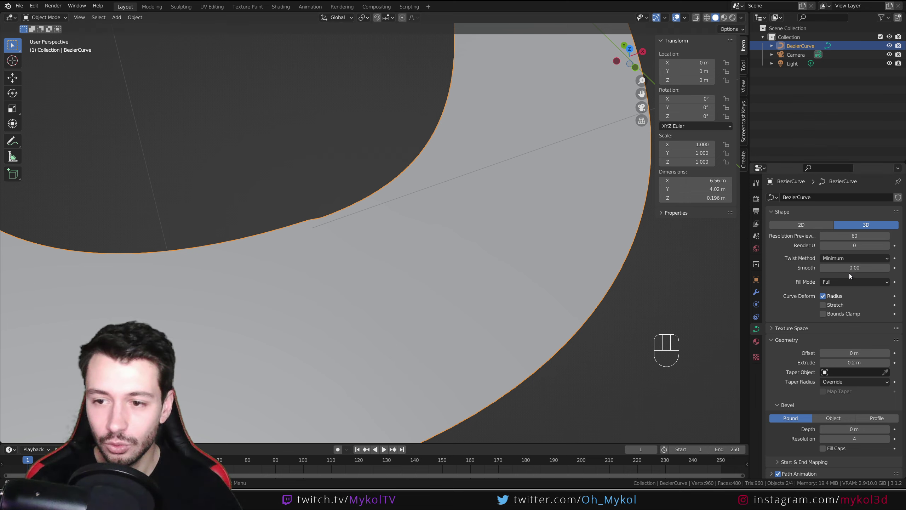
mouse_move(853, 268)
left_mouse_down()
mouse_move(867, 268)
mouse_move(856, 268)
left_mouse_up()
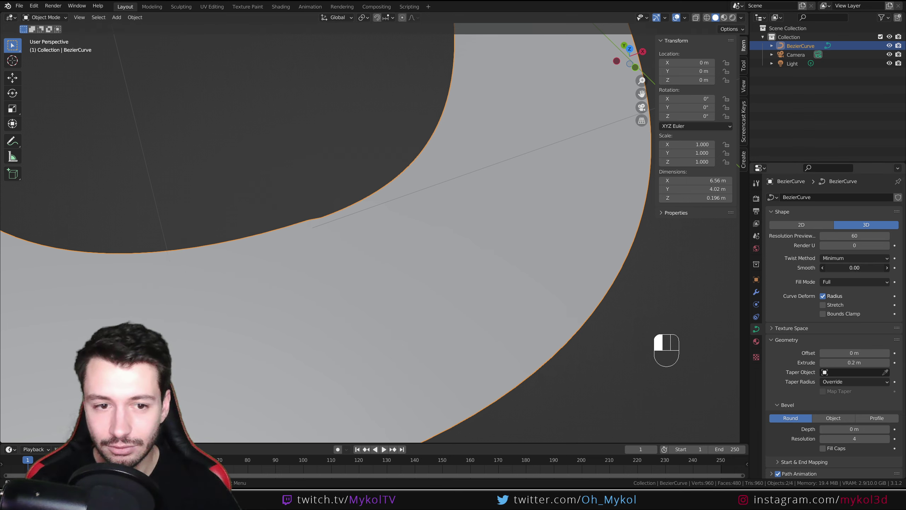
left_click(851, 255)
left_click(844, 269)
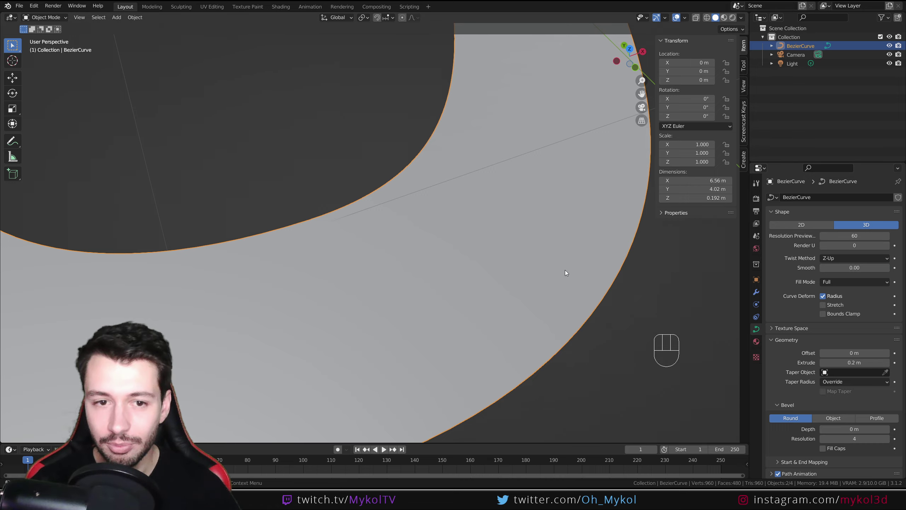
Try tilting the smaller loop's outermost control point by about 12° and cancel the change.
scroll(438, 127, "down", 5)
scroll(406, 188, "down", 4)
middle_click_drag(401, 199, 506, 207)
scroll(464, 250, "up", 4)
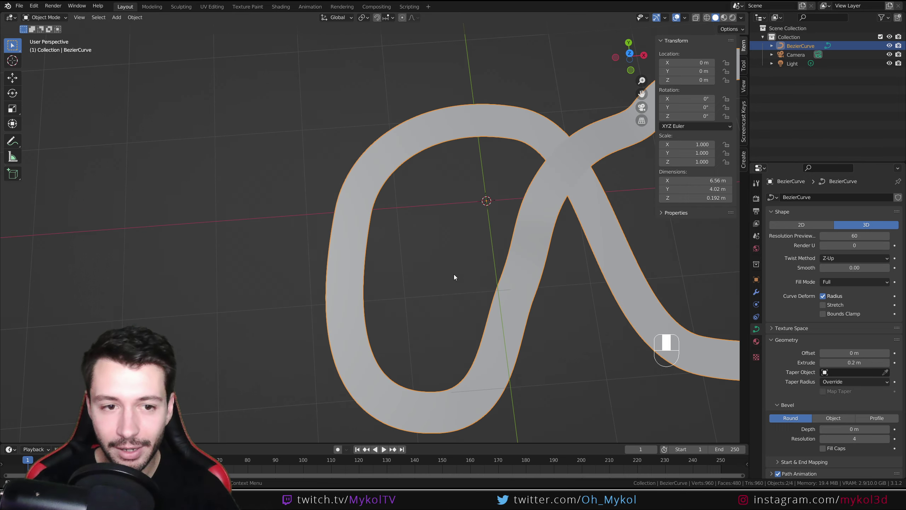
key("Tab")
scroll(375, 230, "up", 1)
middle_click_drag(375, 230, 403, 214)
left_click(358, 141)
middle_click_drag(425, 158, 413, 229, "shift")
mouse_move(413, 228)
middle_mouse_down()
mouse_move(401, 205)
mouse_move(405, 219)
middle_mouse_up()
key("ctrl+t")
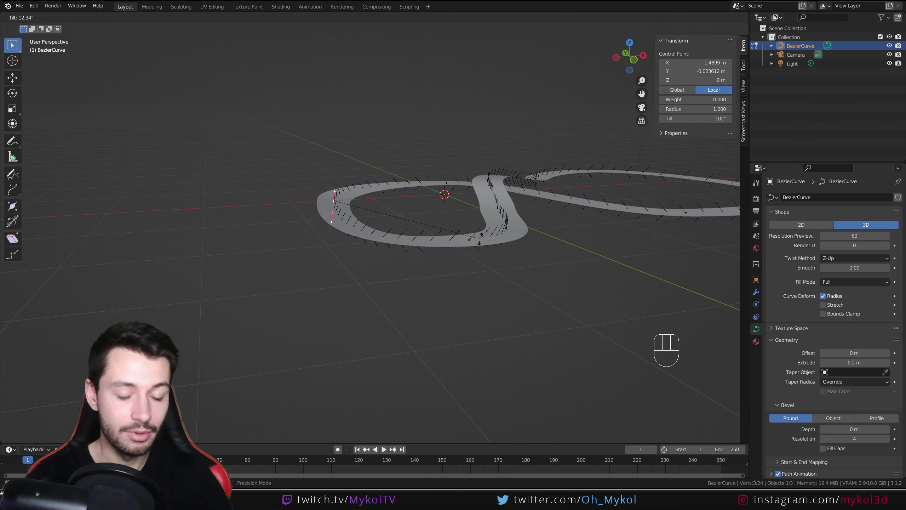
key("Escape")
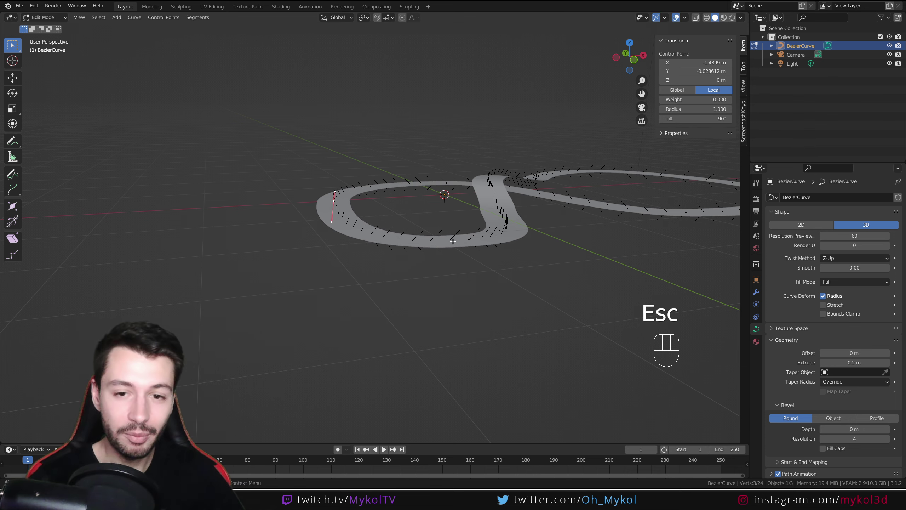
key("Tab")
middle_click_drag(452, 242, 408, 252)
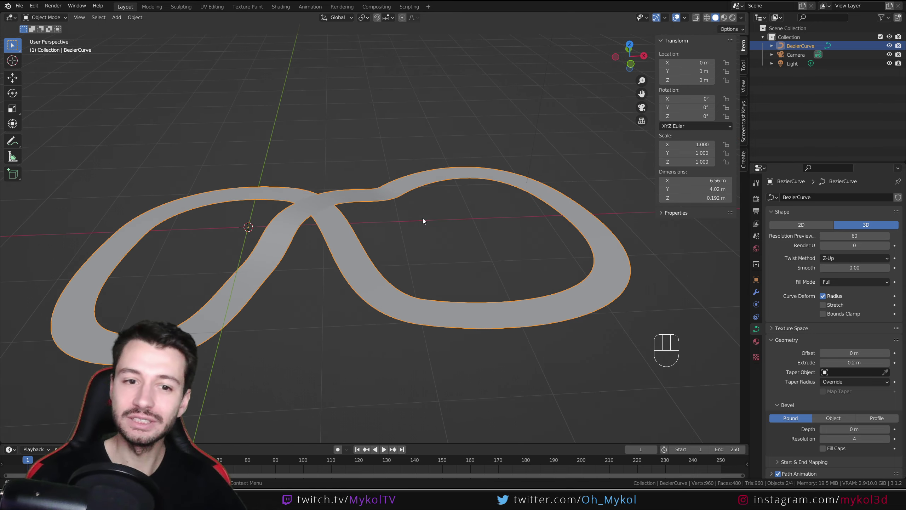
Convert the figure-eight track curve to a mesh.
middle_click_drag(423, 219, 391, 163)
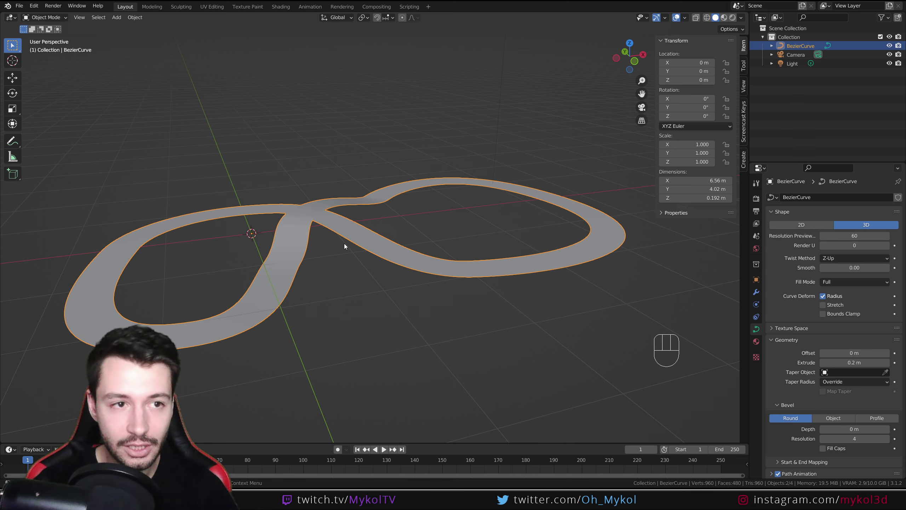
left_click(138, 17)
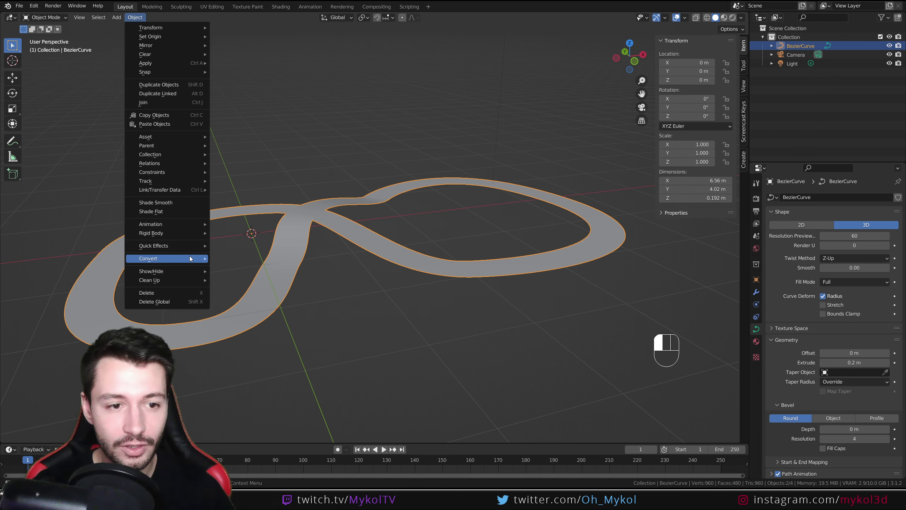
mouse_move(188, 257)
left_click(254, 268)
middle_click_drag(257, 268, 445, 304)
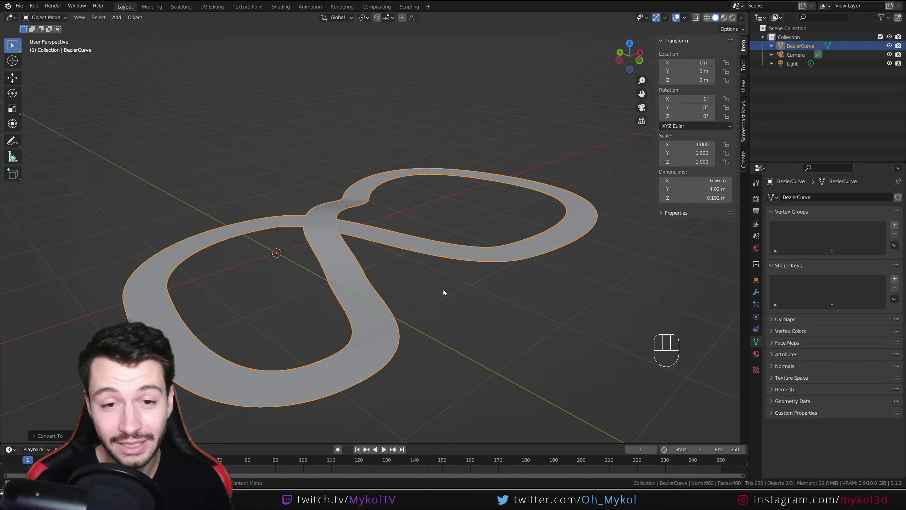
Extrude all faces of the track mesh about 0.043 m downward to give the track thickness.
key("Tab")
middle_click_drag(443, 289, 460, 298)
key("a")
key("e")
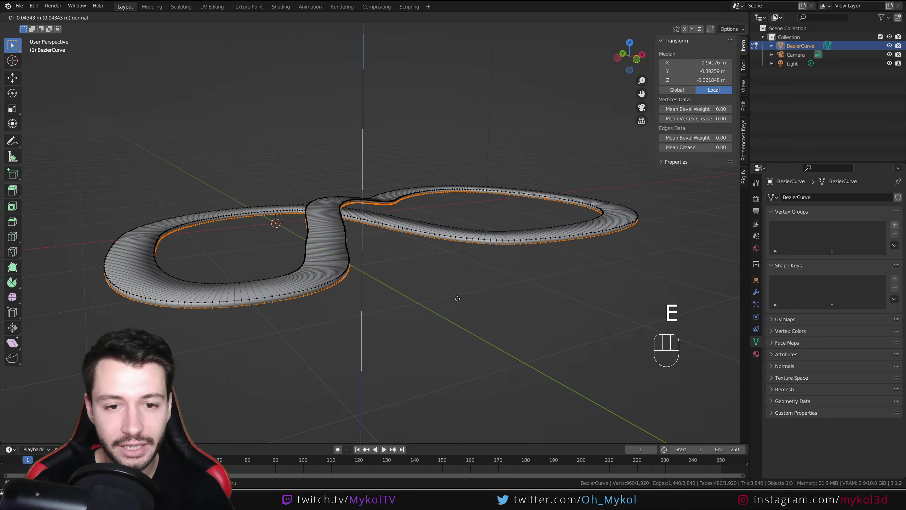
left_click(457, 298)
middle_click_drag(456, 298, 427, 309)
Shade the track smooth in Object Mode and add an Edge Split modifier to it.
key("Tab")
right_click(338, 229)
left_click(338, 229)
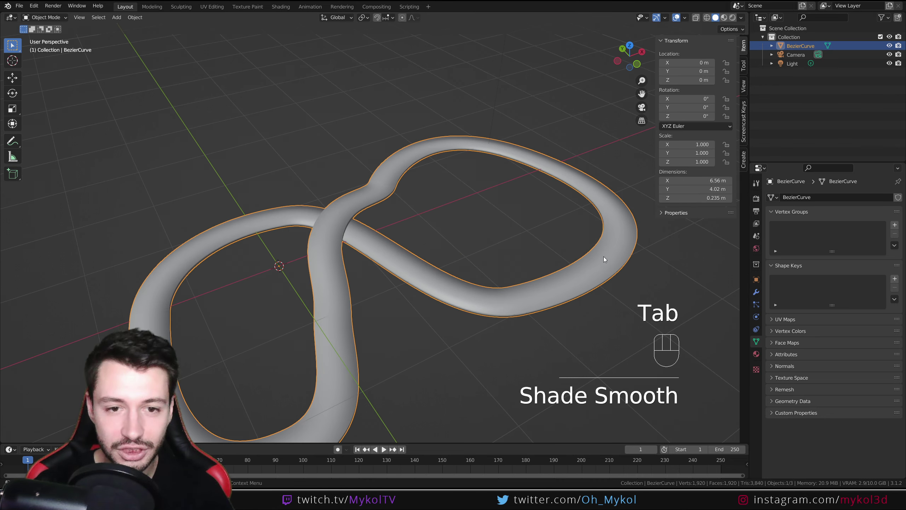
left_click(756, 293)
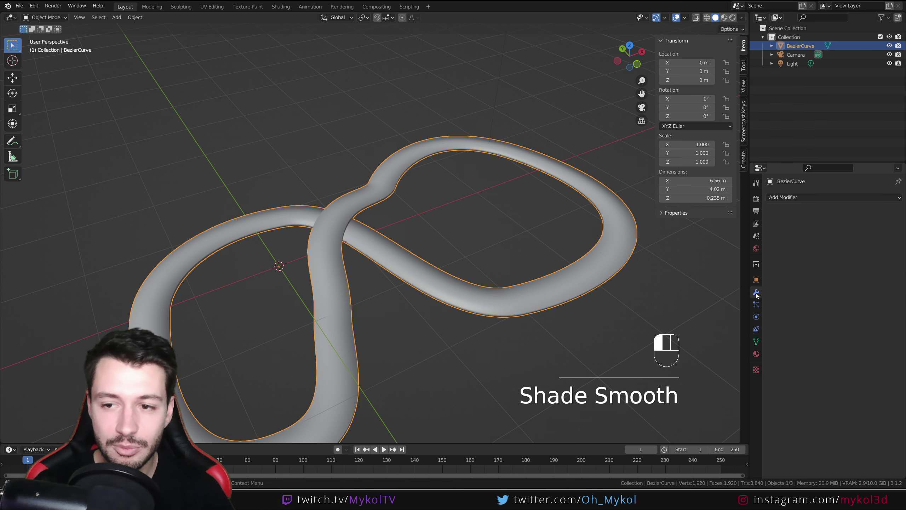
left_click(793, 197)
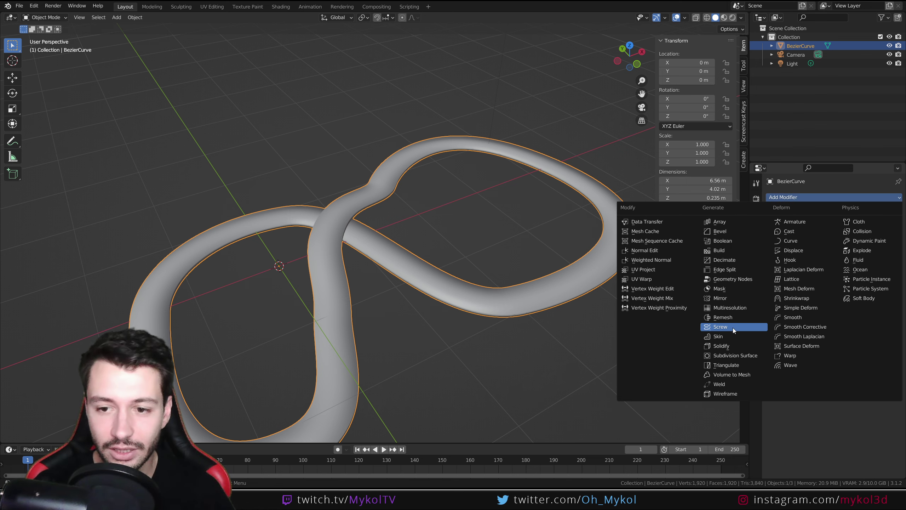
left_click(735, 269)
Enter Edit Mode and examine the track's edge spacing around the tight bend and the crossing.
middle_click_drag(535, 293, 463, 334)
key("Tab")
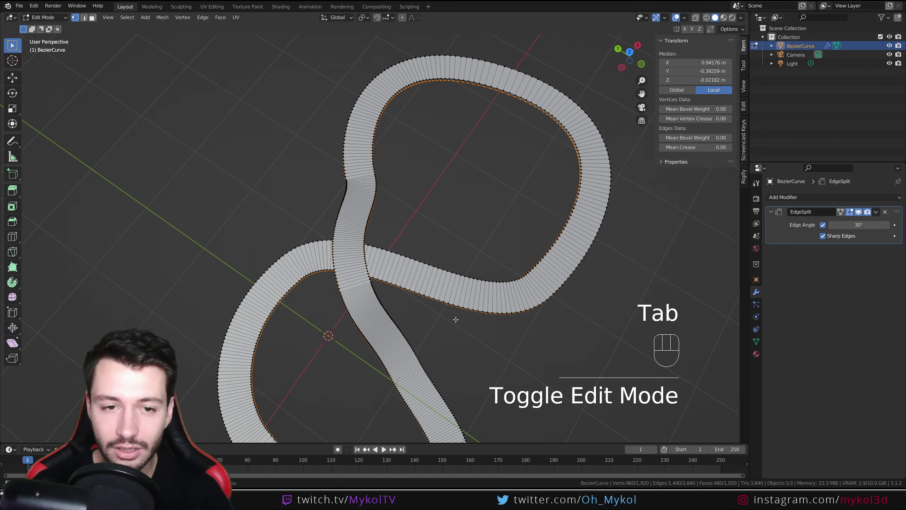
scroll(381, 247, "up", 3)
middle_click_drag(365, 197, 415, 324, "shift")
scroll(416, 325, "up", 4)
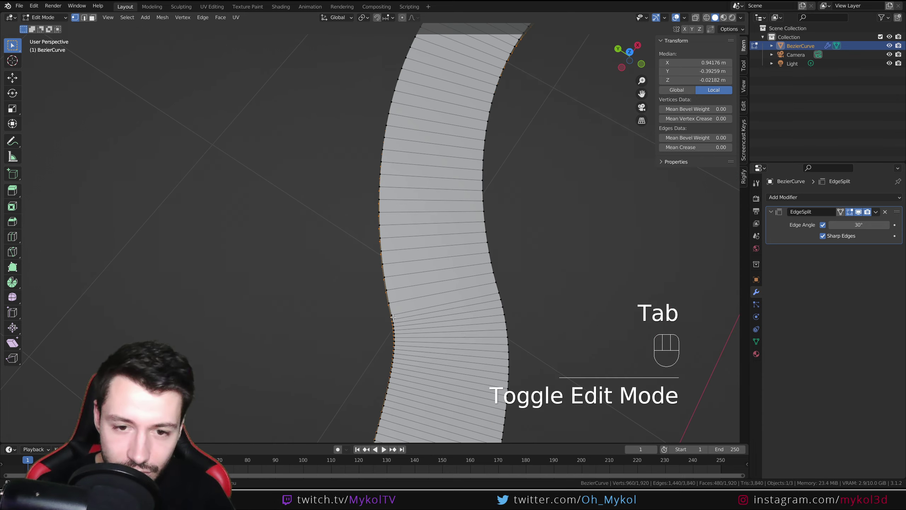
scroll(398, 329, "down", 8)
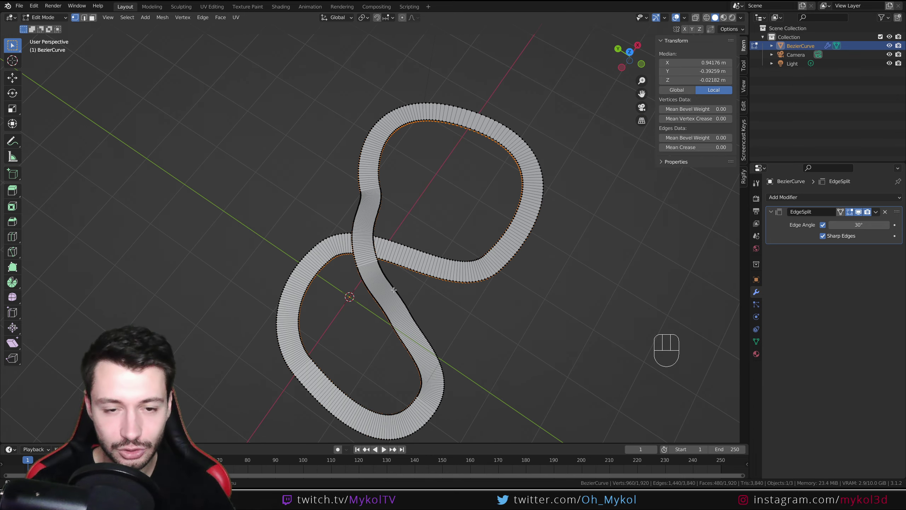
scroll(384, 284, "up", 4)
scroll(384, 284, "up", 1)
key("ctrl+r")
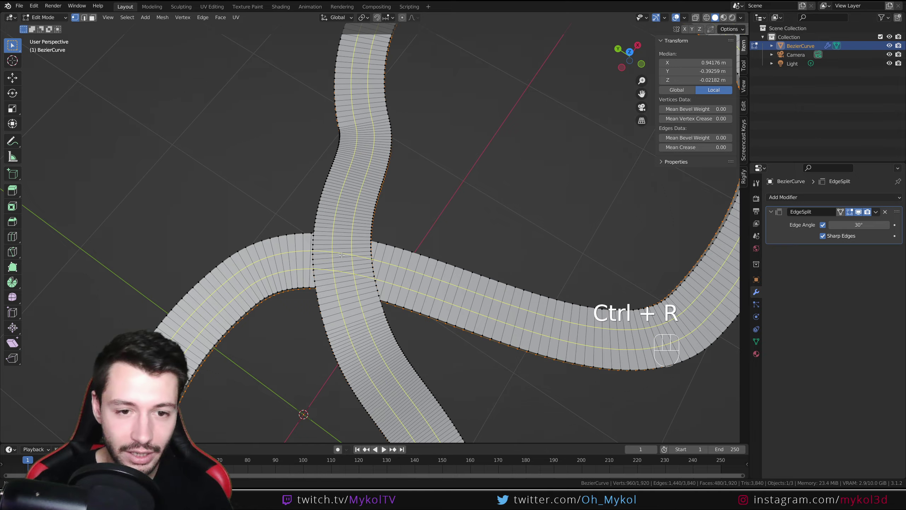
left_click(342, 254)
key("Escape")
middle_click_drag(342, 254, 343, 209)
key("ctrl+z")
key("ctrl+r")
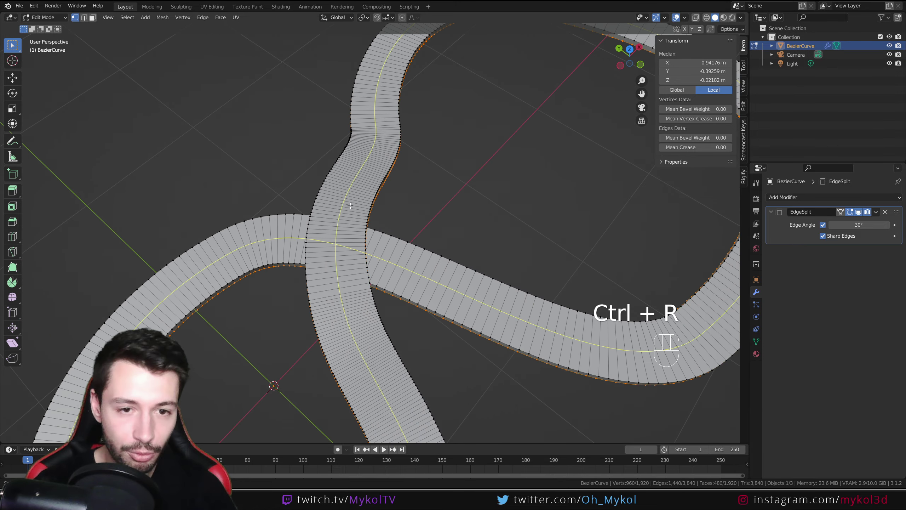
left_click(341, 208)
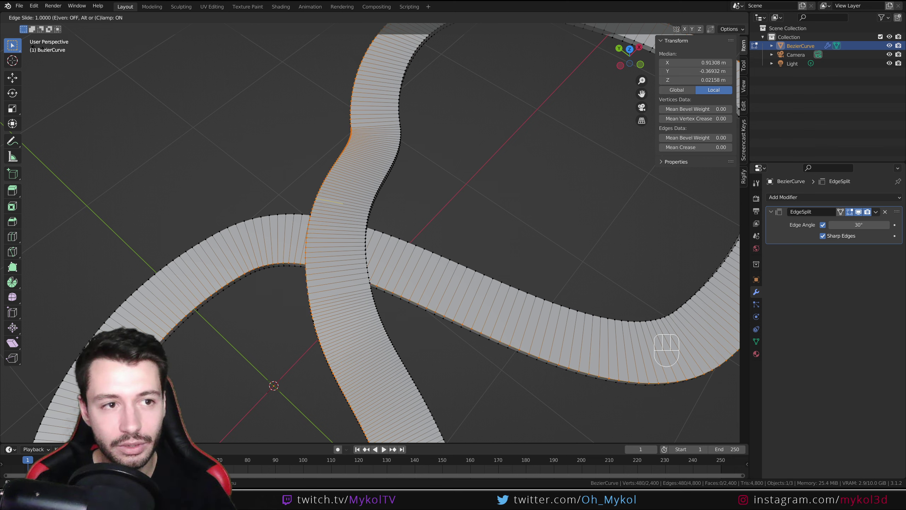
key("Escape")
key("ctrl+z")
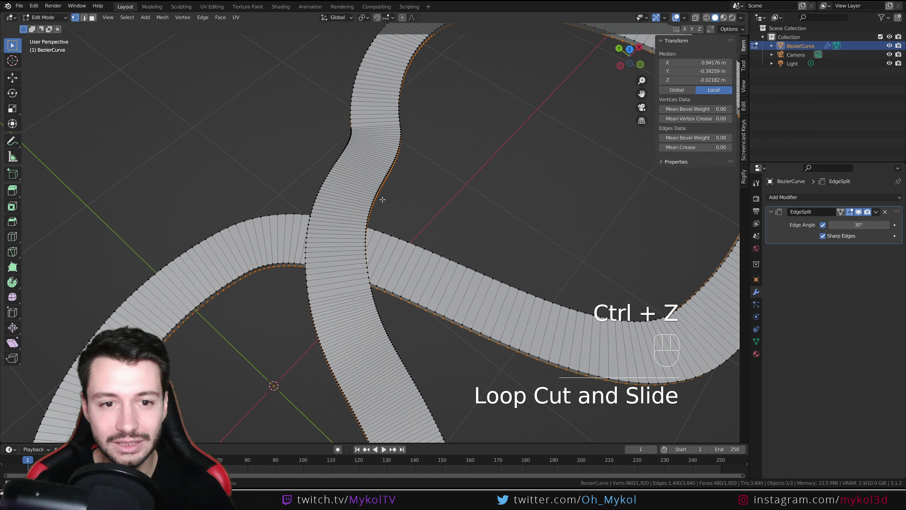
Add a lengthwise loop cut around the whole track's top surface and slide it close to one border.
key("ctrl+r")
left_click(352, 192)
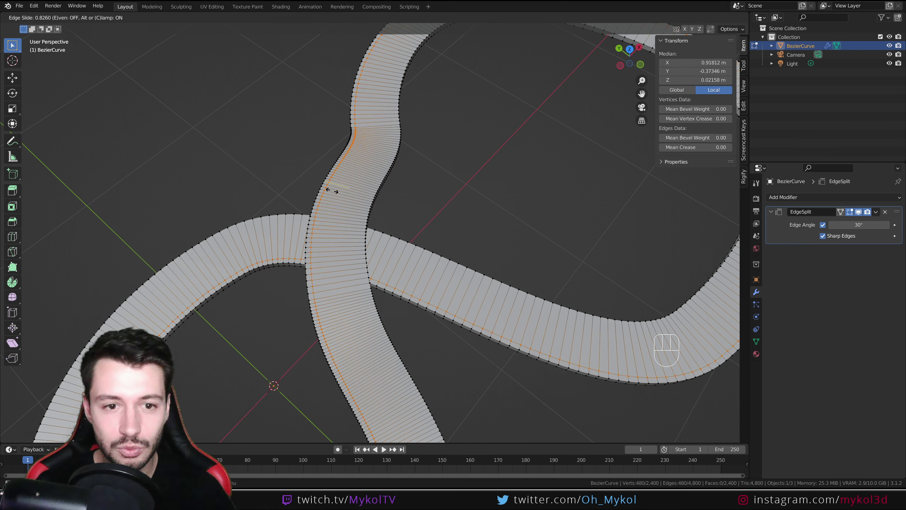
key("KP_Decimal")
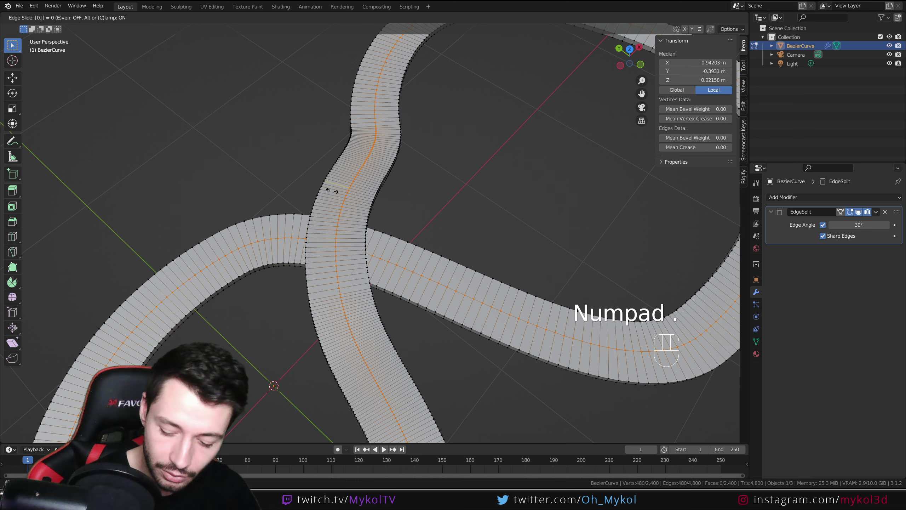
key("KP_5")
key("KP_Enter")
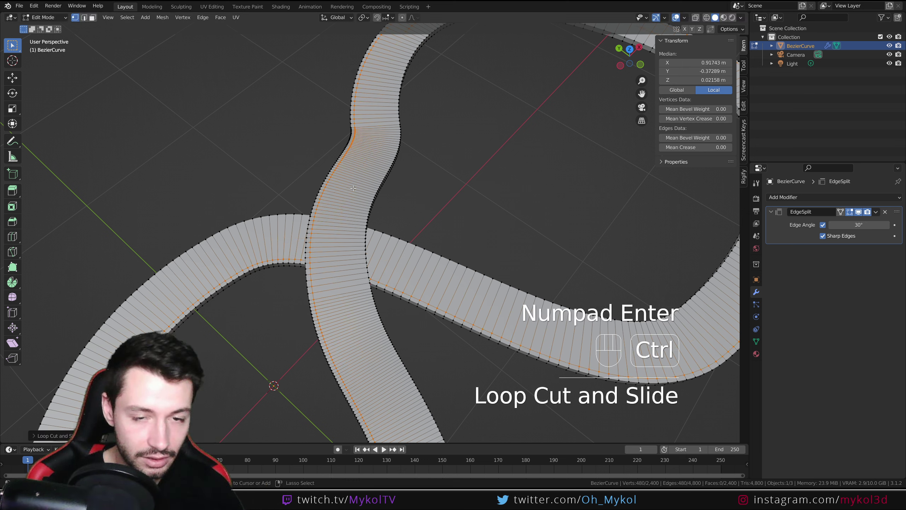
Add a second lengthwise loop cut and slide it close to the opposite border, matching the first strip's width.
key("ctrl+r")
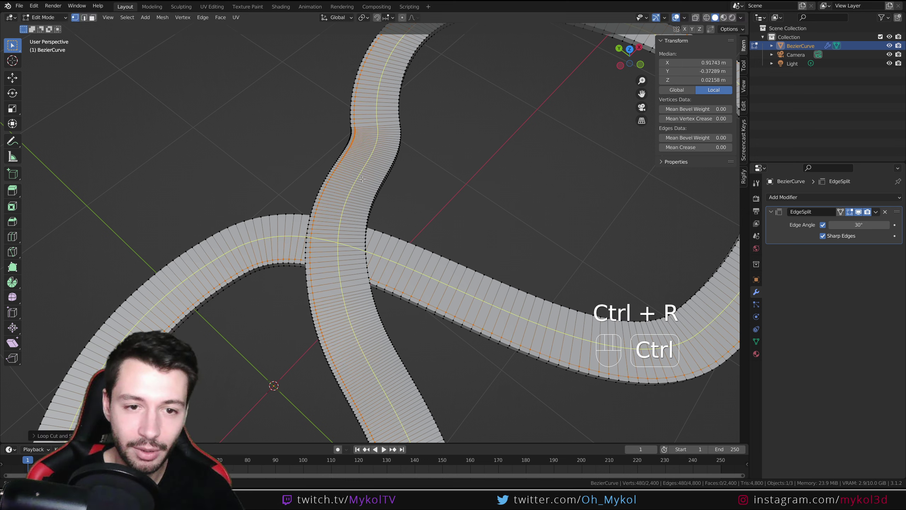
left_click(367, 183)
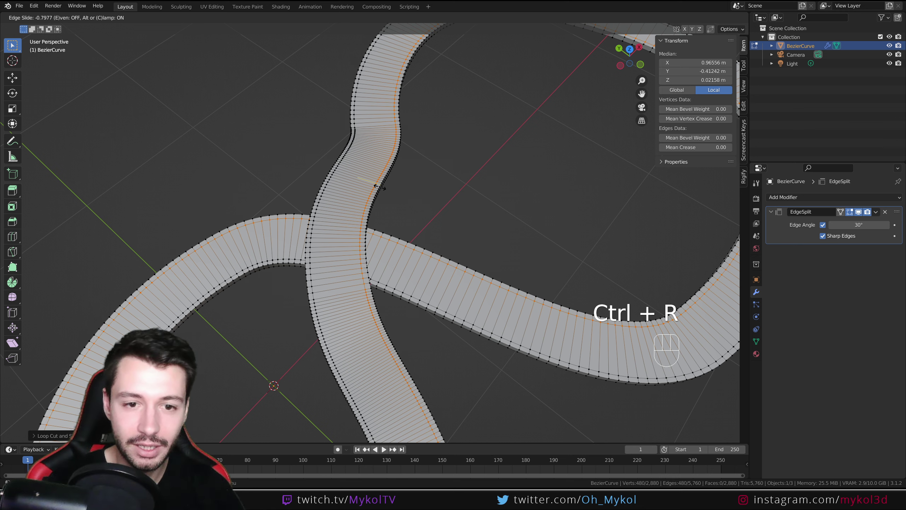
key("KP_Subtract")
key("KP_0")
key("KP_Decimal")
key("KP_5")
key("KP_Enter")
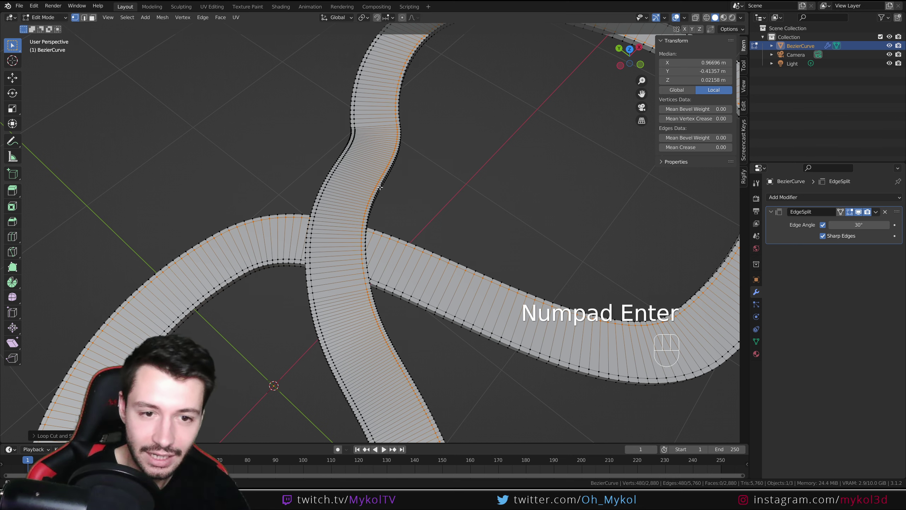
scroll(380, 186, "up", 6)
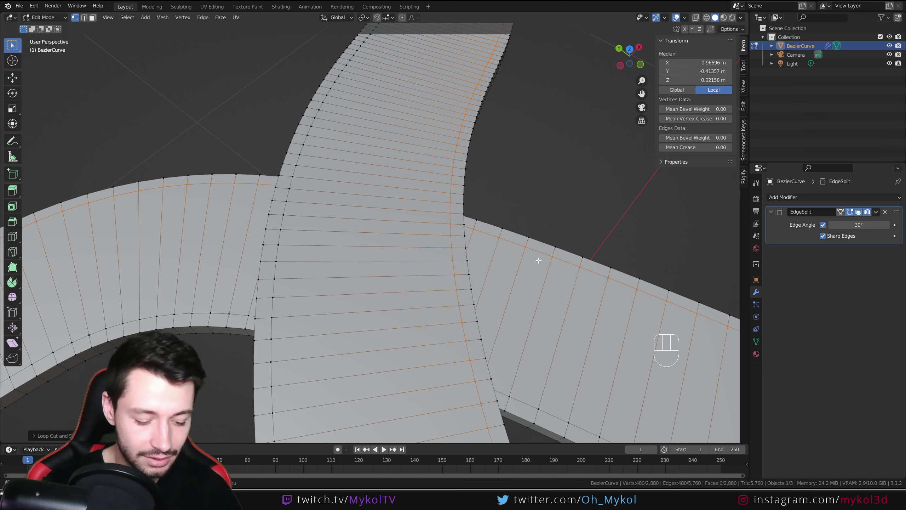
key("g")
key("g")
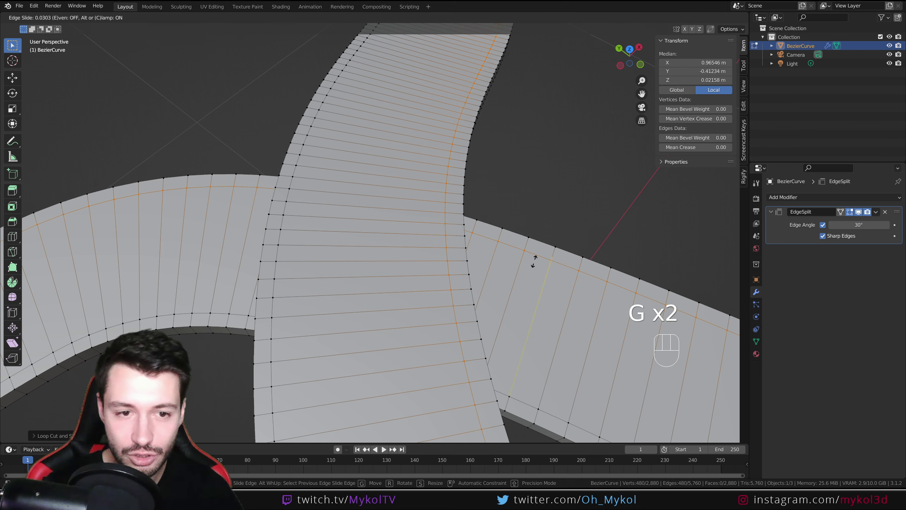
key("Escape")
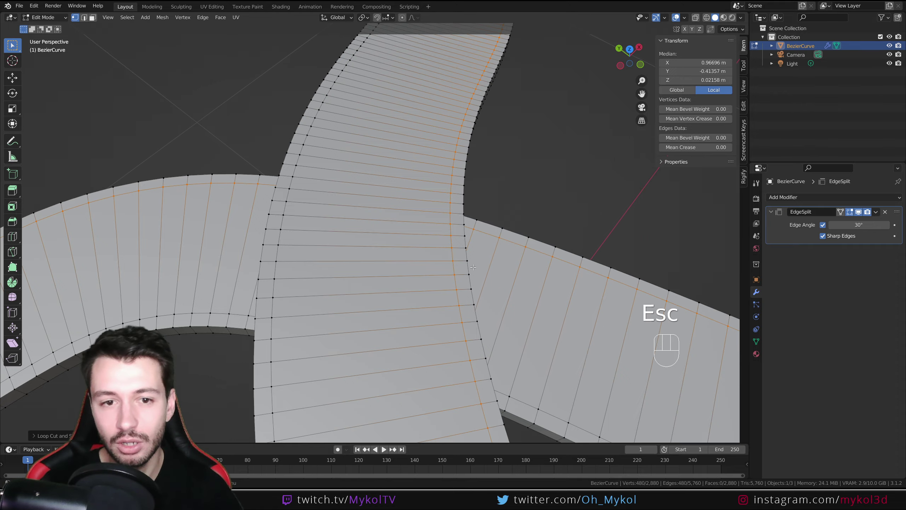
Select the two narrow face loops along both borders of the track's top surface in face select mode.
scroll(473, 266, "down", 4)
middle_click_drag(473, 267, 449, 235)
key("Tab")
middle_click_drag(461, 281, 496, 282)
key("Tab")
scroll(496, 283, "up", 3)
middle_click_drag(496, 282, 490, 309, "shift")
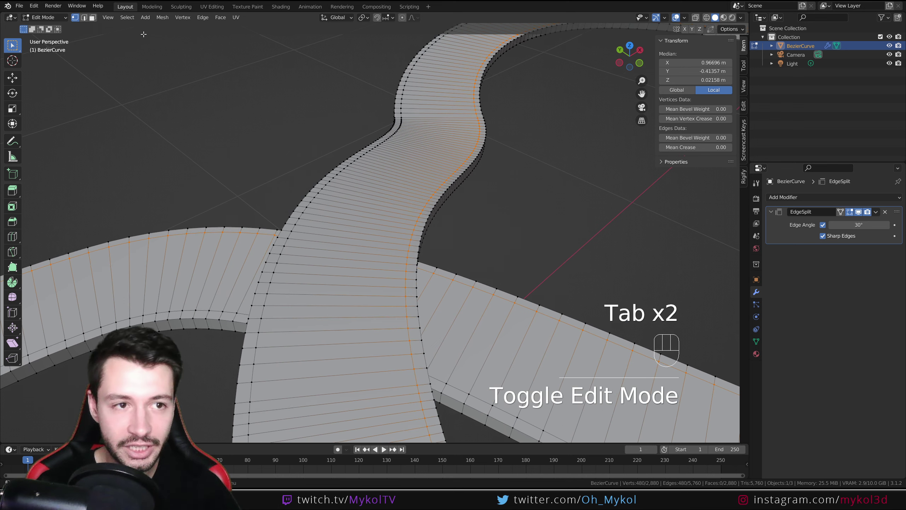
left_click(92, 17, "alt")
left_click(284, 234, "alt")
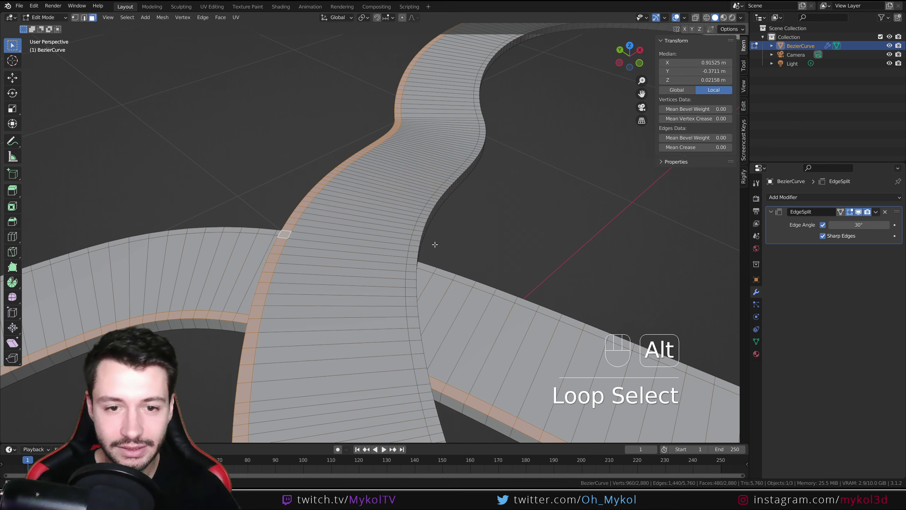
left_click(431, 245, "alt+shift")
middle_click_drag(431, 245, 439, 287)
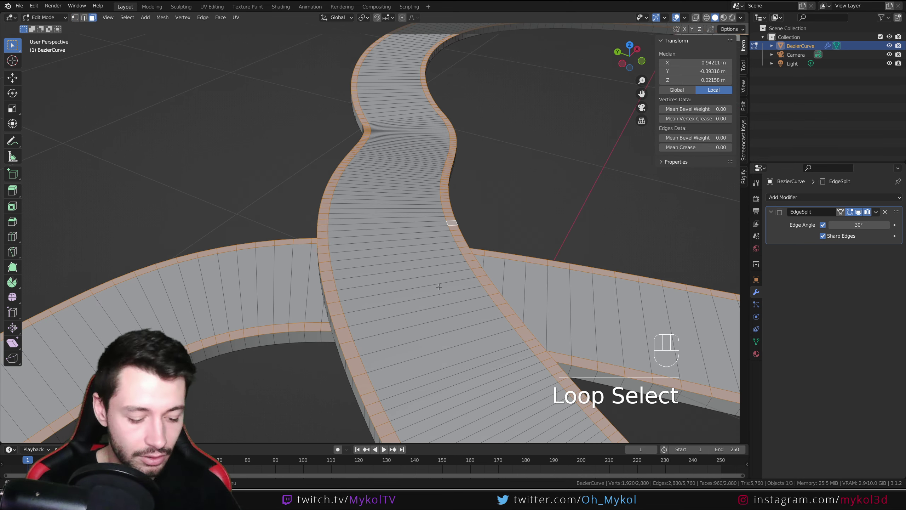
key("alt+e")
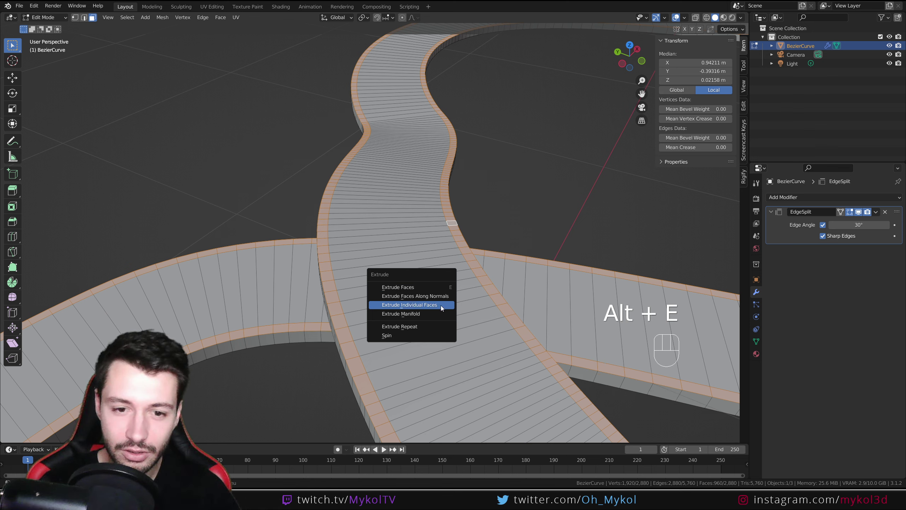
left_click(441, 305)
left_click(445, 308)
key("ctrl+z")
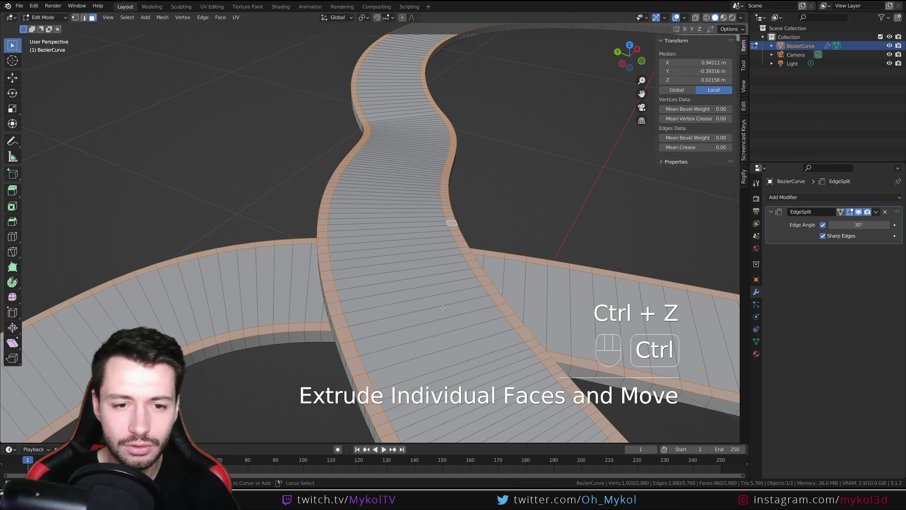
Extrude the two border face loops along their normals by about 0.02 m to form raised side rails.
key("alt+e")
left_click(438, 303)
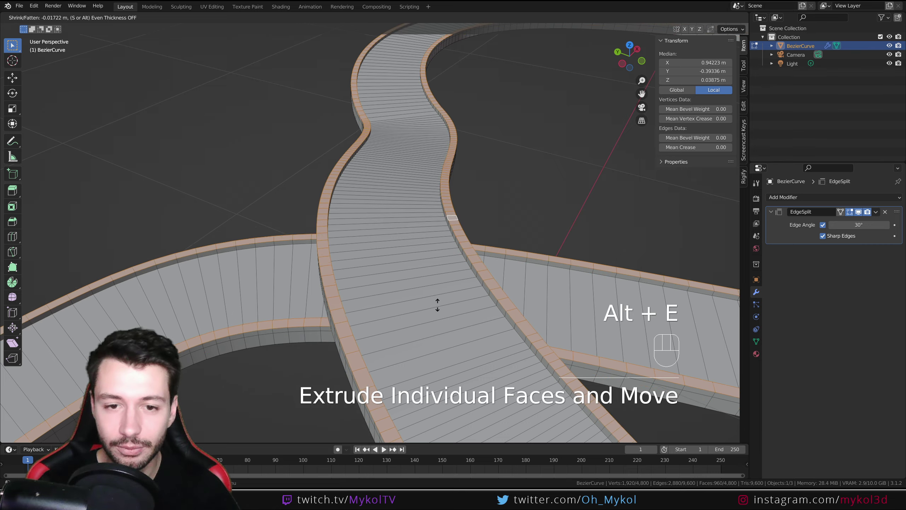
left_click(439, 305)
middle_click_drag(439, 306, 381, 257)
key("Tab")
key("Tab")
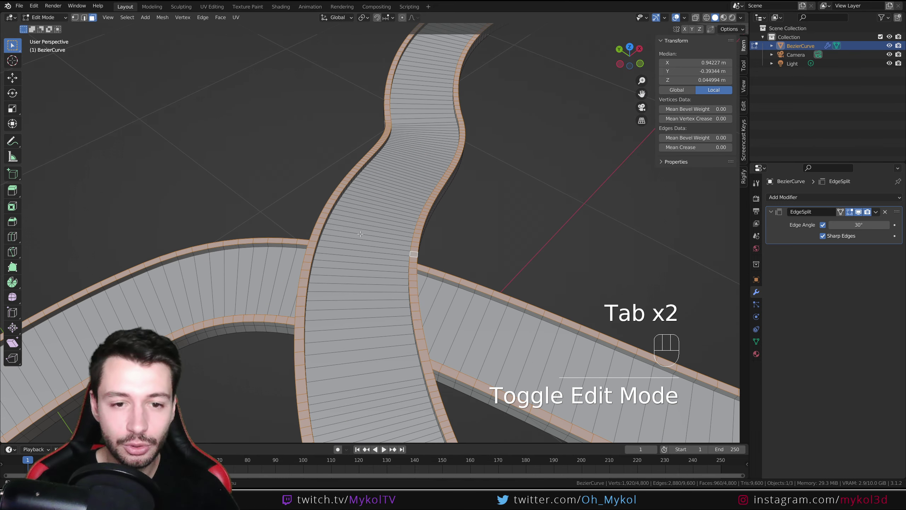
Select the road-surface face loop between the rails and inset it to leave a narrow strip along the track's centre.
key("ctrl+r")
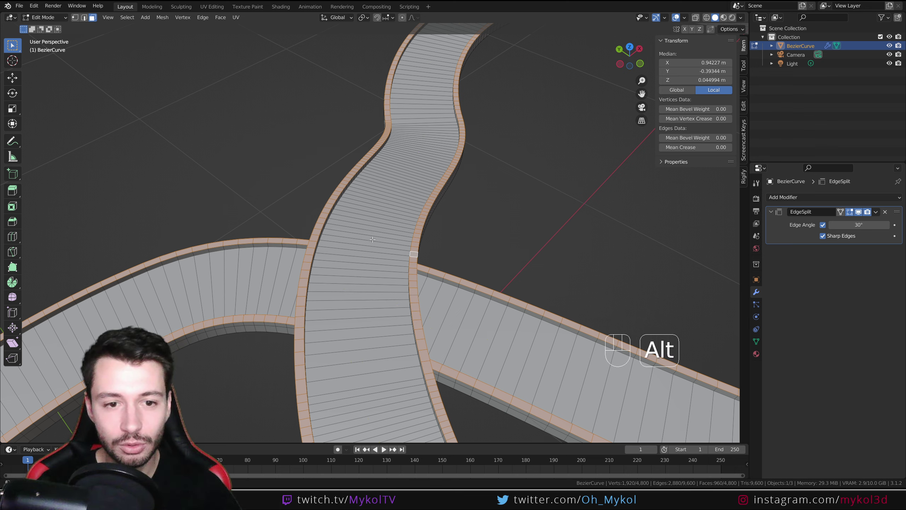
left_click(364, 236, "alt")
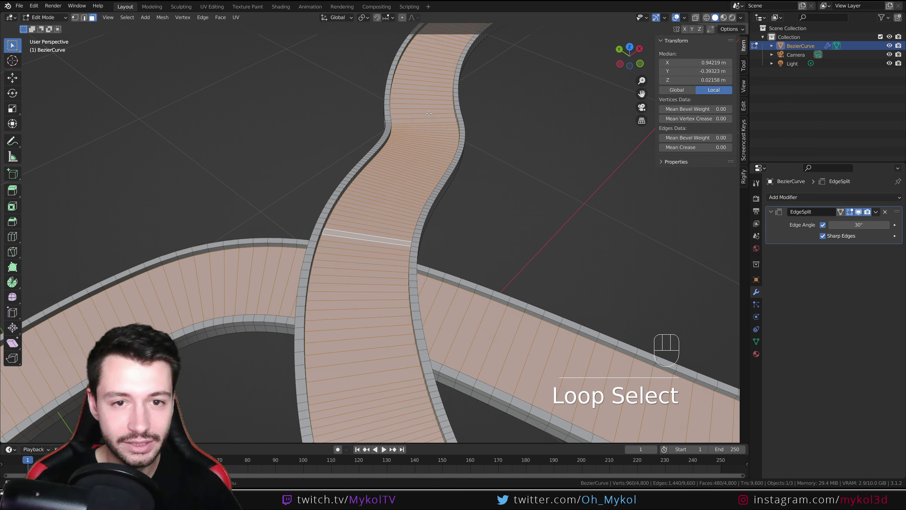
key("i")
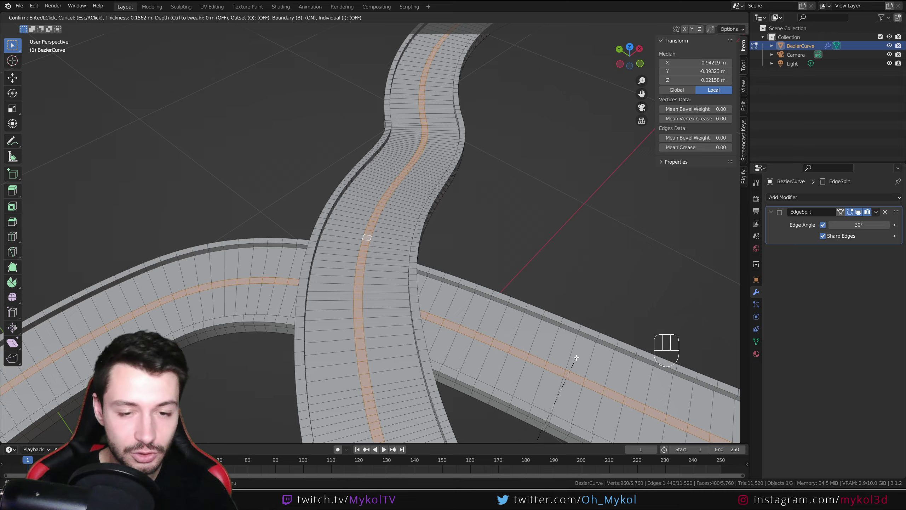
key("i")
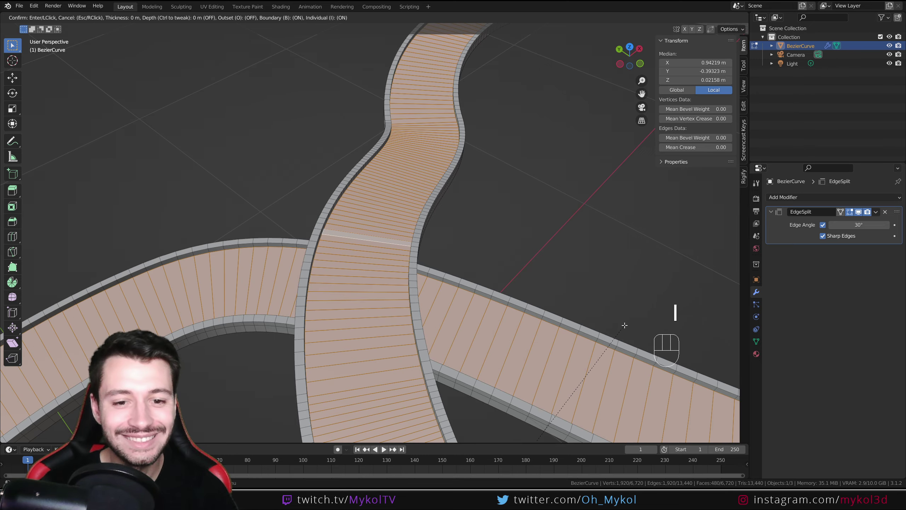
key("i")
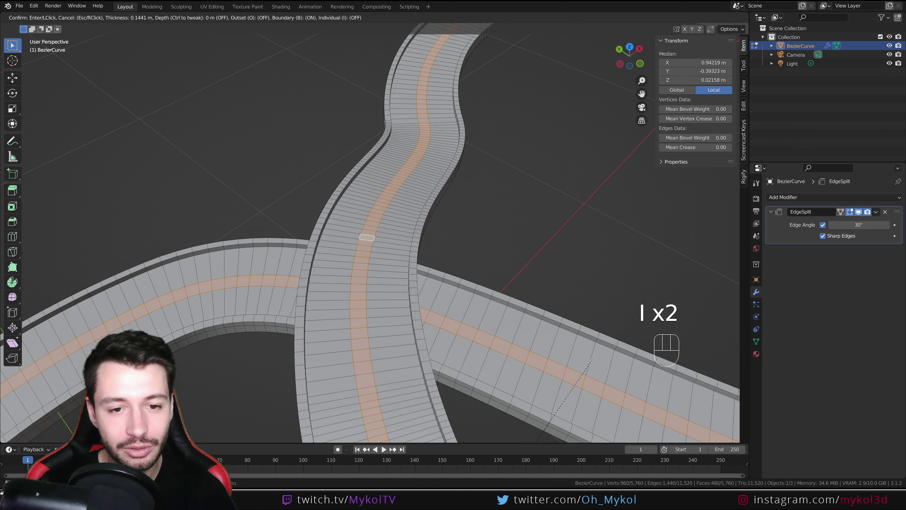
left_click(589, 366)
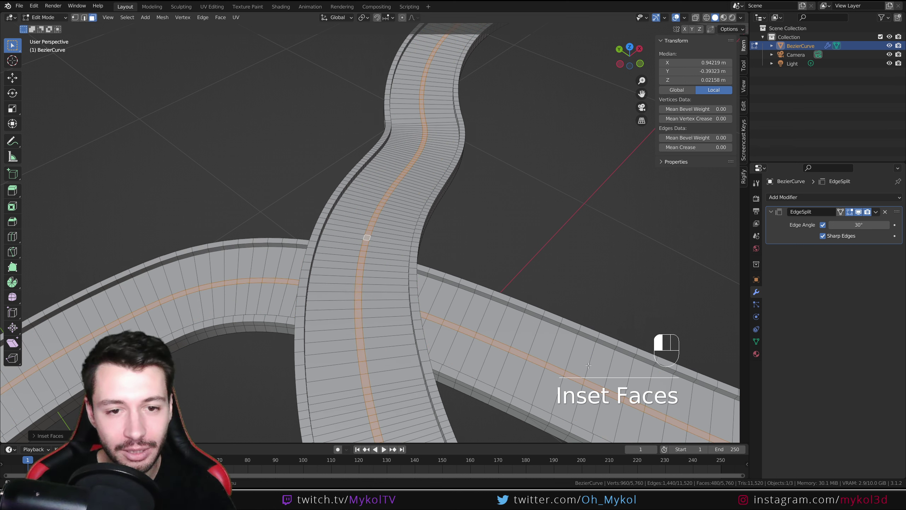
Extrude the centre strip along its normals about 0.02 m downward to form a groove, and return to Object Mode.
middle_click_drag(589, 365, 450, 258)
key("alt+e")
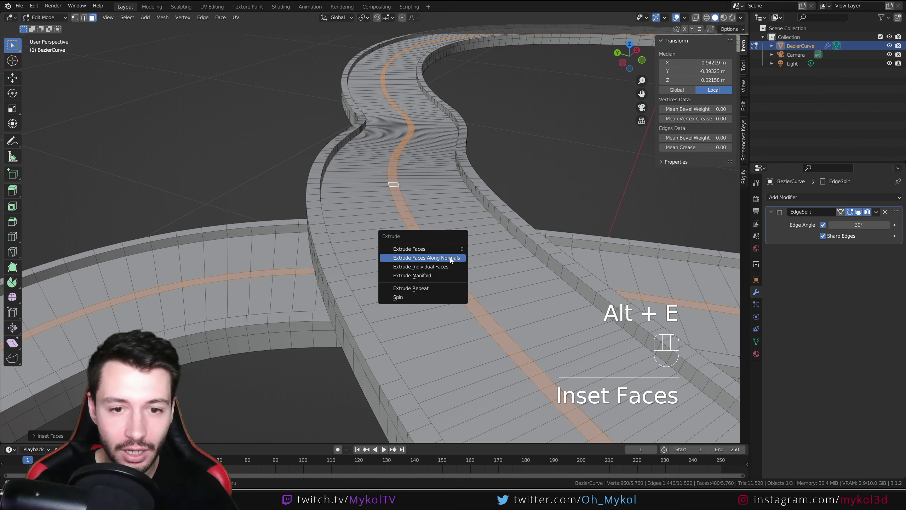
left_click(450, 258)
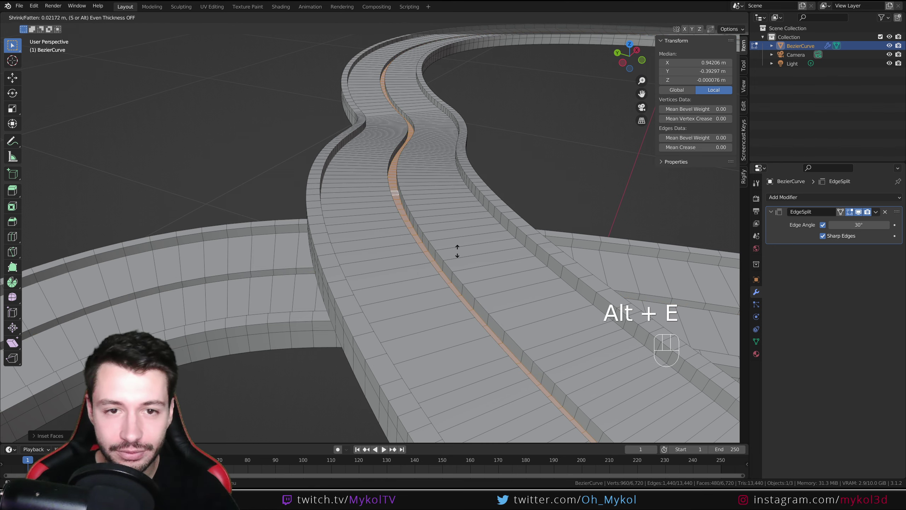
left_click(456, 252)
key("Tab")
Examine the whole track with its side rails and centre groove from several angles and distances.
scroll(456, 253, "down", 3)
middle_click_drag(455, 254, 366, 289)
scroll(411, 284, "up", 3)
scroll(411, 287, "down", 3)
scroll(328, 259, "down", 6)
scroll(366, 289, "up", 4)
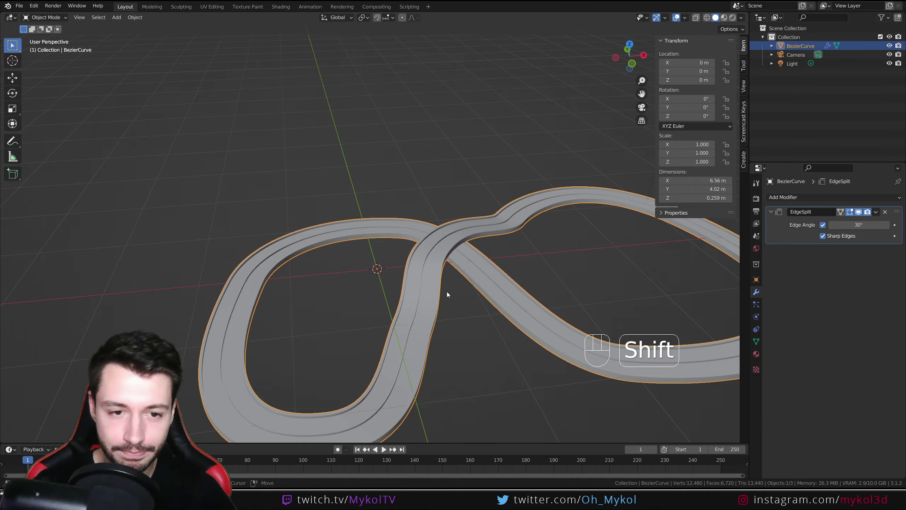
middle_click_drag(445, 294, 358, 216)
scroll(418, 303, "down", 5)
scroll(434, 303, "up", 5)
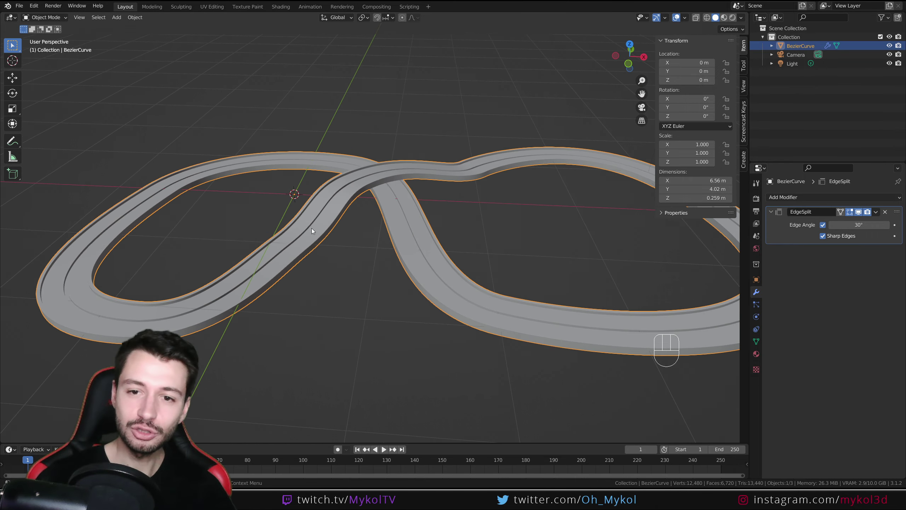
scroll(442, 239, "down", 6)
scroll(360, 259, "up", 5)
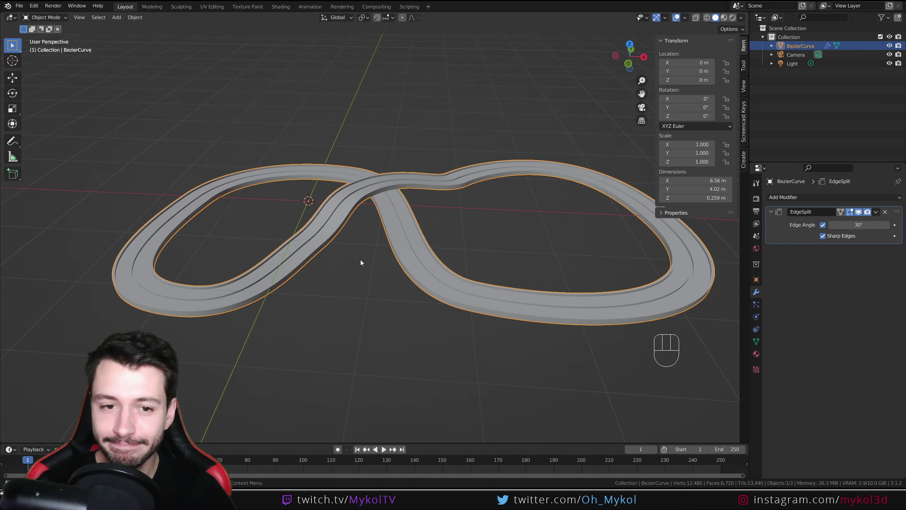
middle_click_drag(361, 259, 481, 213)
scroll(489, 162, "down", 4)
scroll(482, 214, "up", 4)
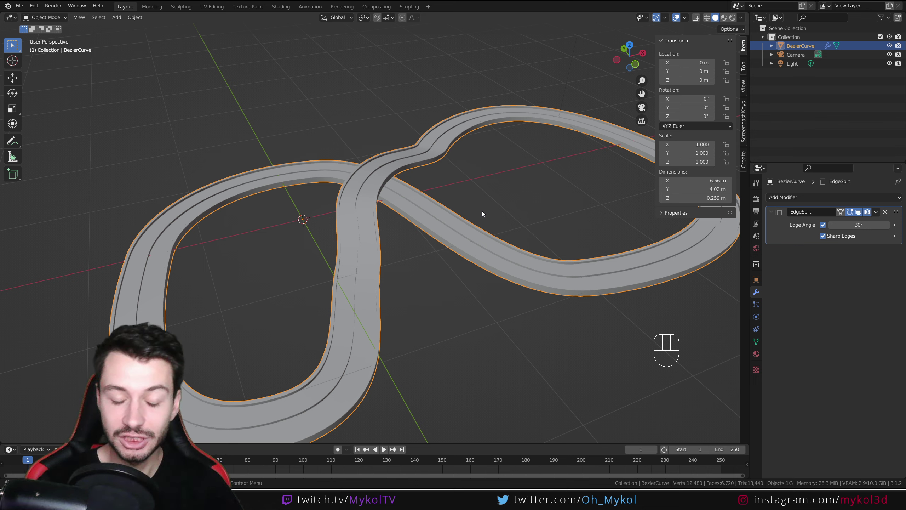
Add a cube and scale it into a small block elongated along X, about 0.28 × 0.11 × 0.11 m.
key("shift+a")
mouse_move(481, 211)
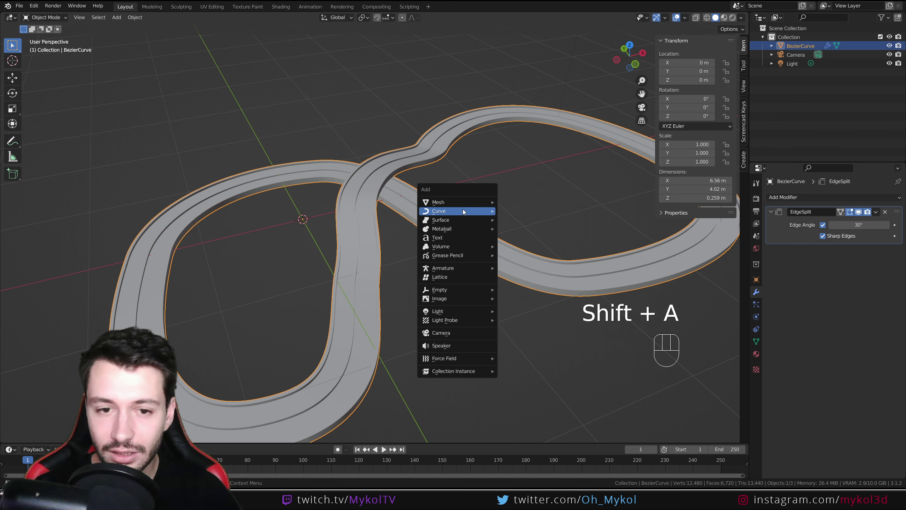
left_click(539, 210)
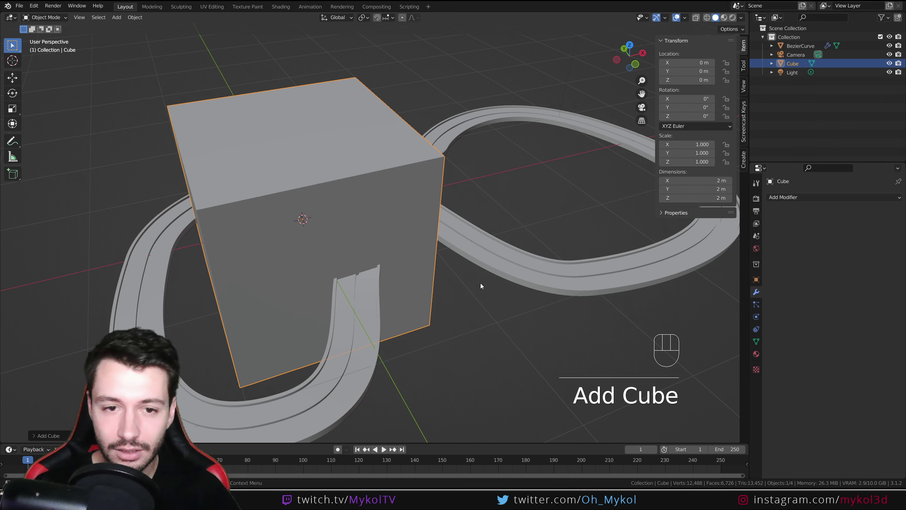
key("s")
left_click(334, 216)
key("s")
key("x")
left_click(388, 212)
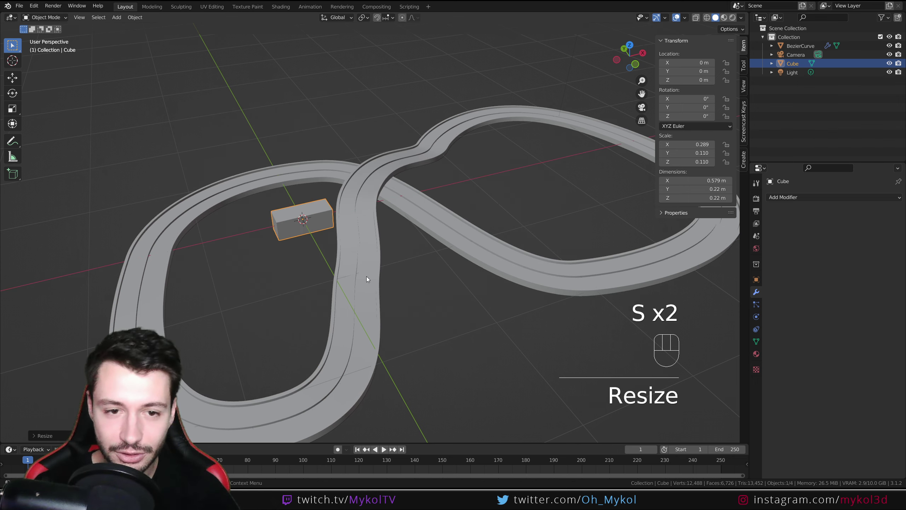
key("s")
left_click(335, 247)
Apply the small block's scale.
mouse_move(335, 246)
middle_mouse_down()
mouse_move(393, 249)
mouse_move(350, 255)
middle_mouse_up()
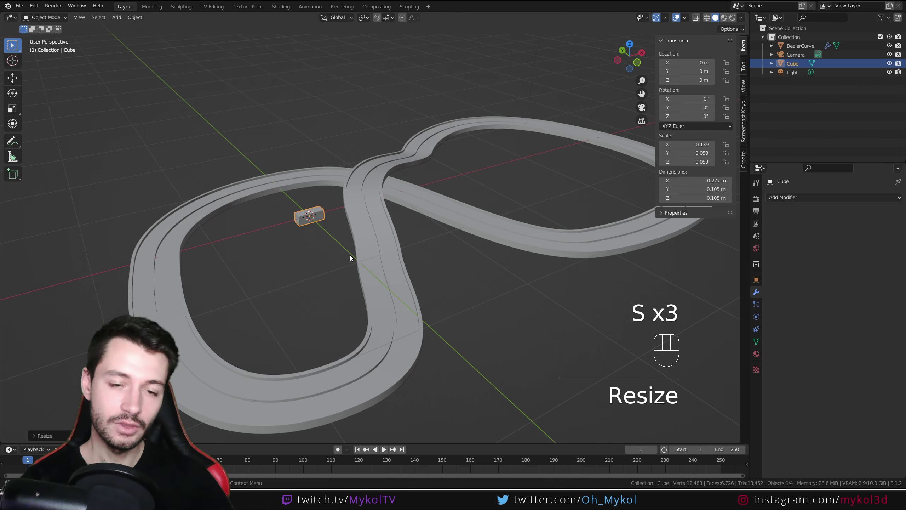
scroll(349, 255, "up", 2)
key("ctrl+a")
left_click(273, 252)
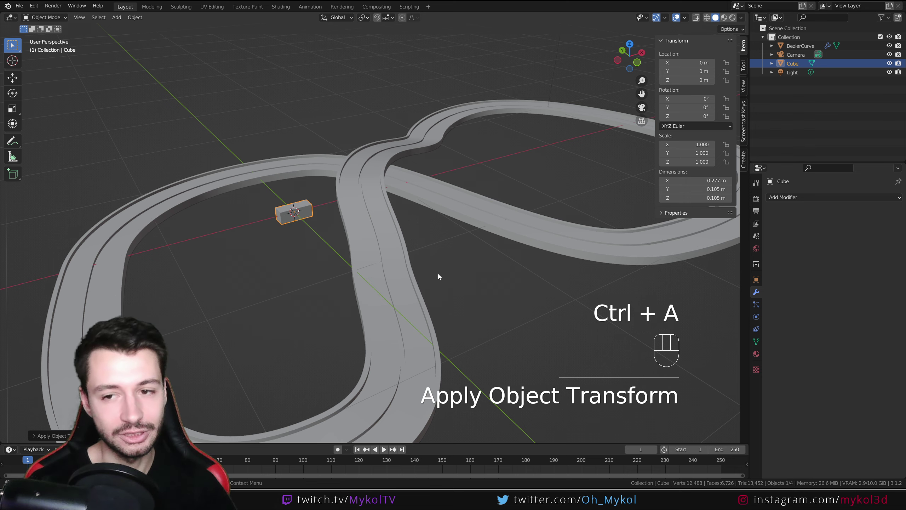
Add a Curve modifier to the small block and open its curve object choice.
middle_click_drag(437, 274, 350, 224)
left_click(334, 198)
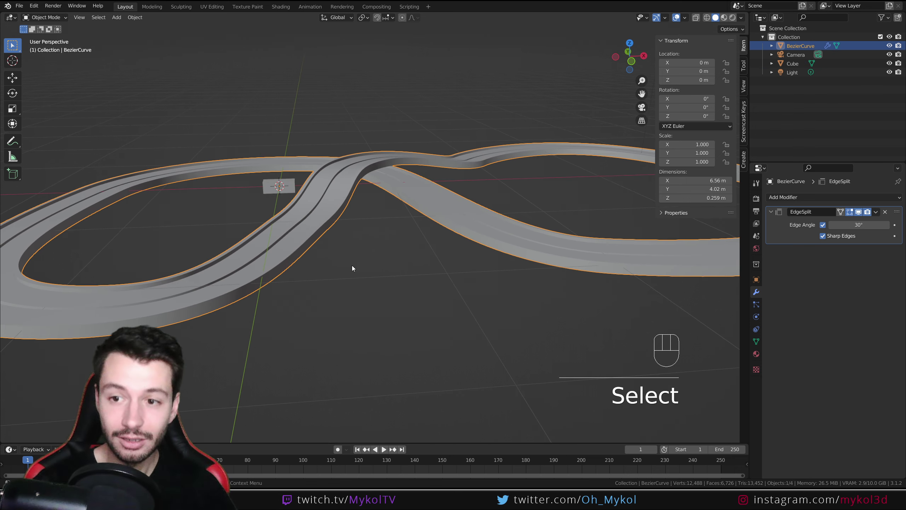
left_click(284, 186)
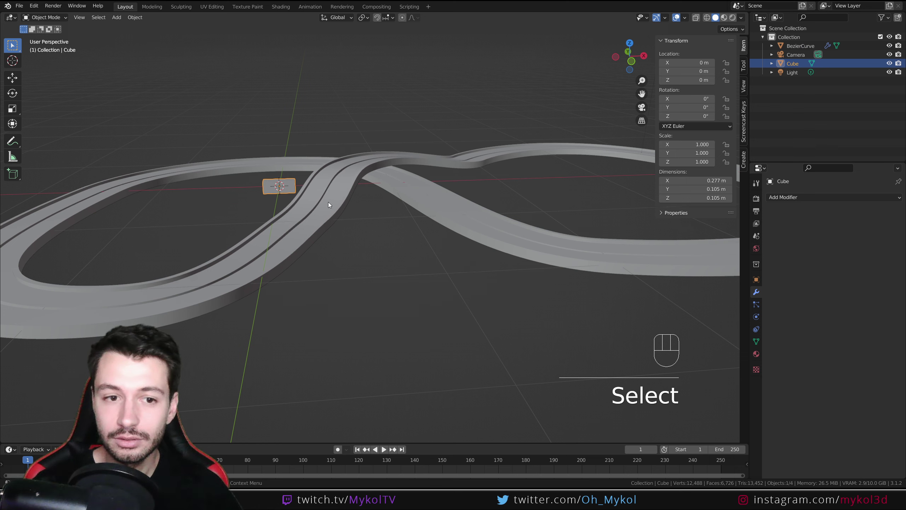
left_click(805, 197)
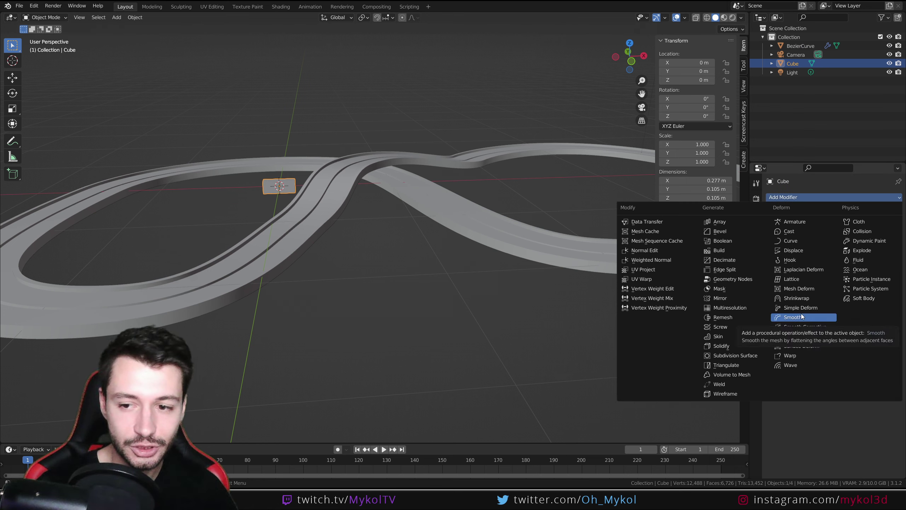
left_click(790, 241)
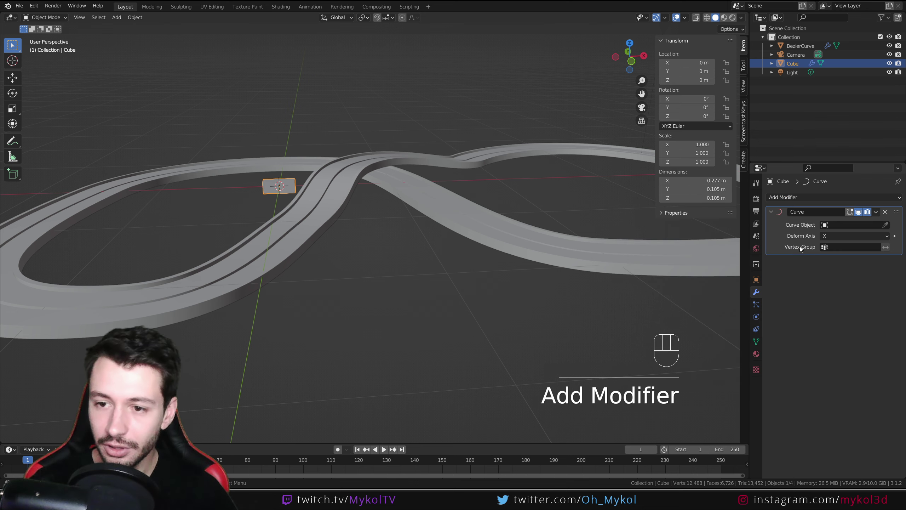
left_click(840, 225)
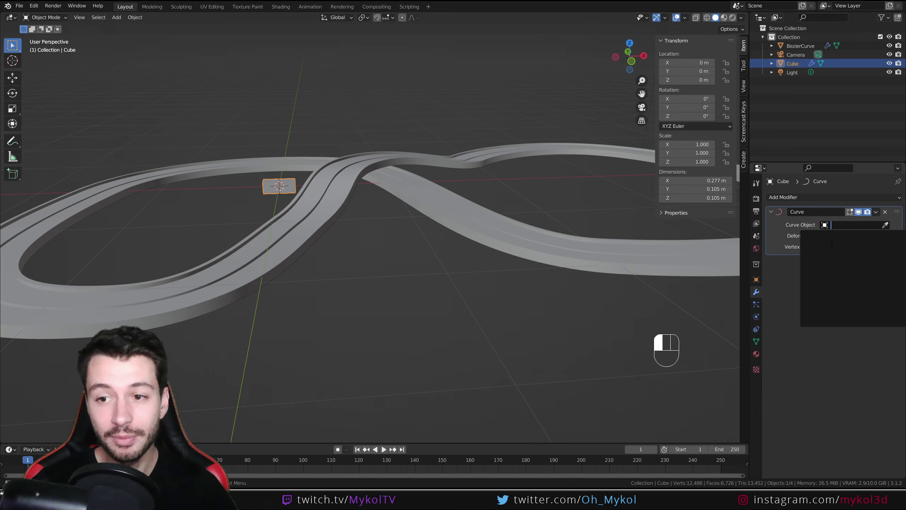
Edit the track mesh and add a lengthwise loop cut exactly along the middle of the centre groove's floor.
left_click(306, 252)
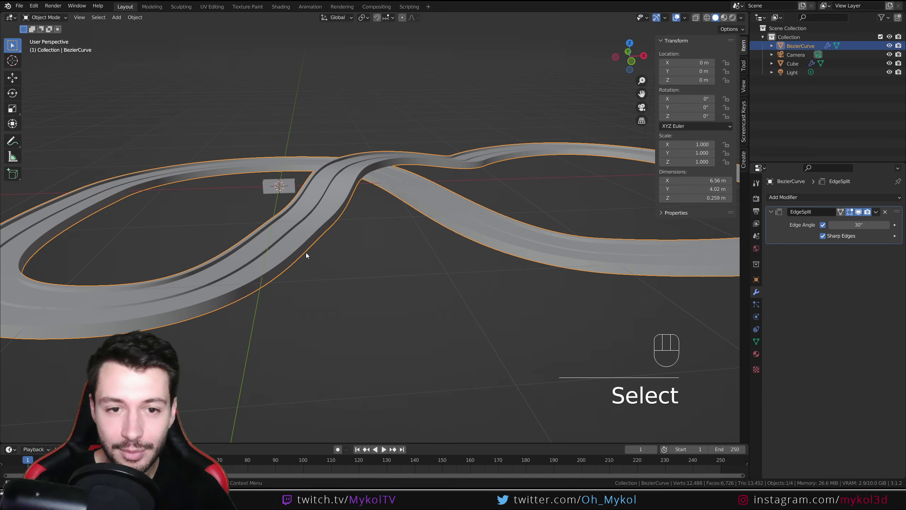
middle_click_drag(306, 252, 349, 296)
key("Tab")
scroll(349, 295, "up", 8)
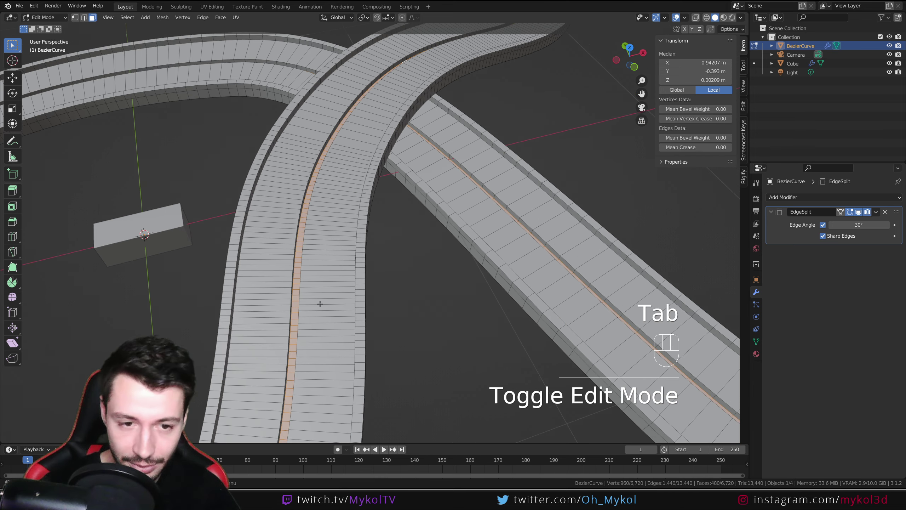
middle_click_drag(256, 286, 331, 296, "shift")
key("ctrl+r")
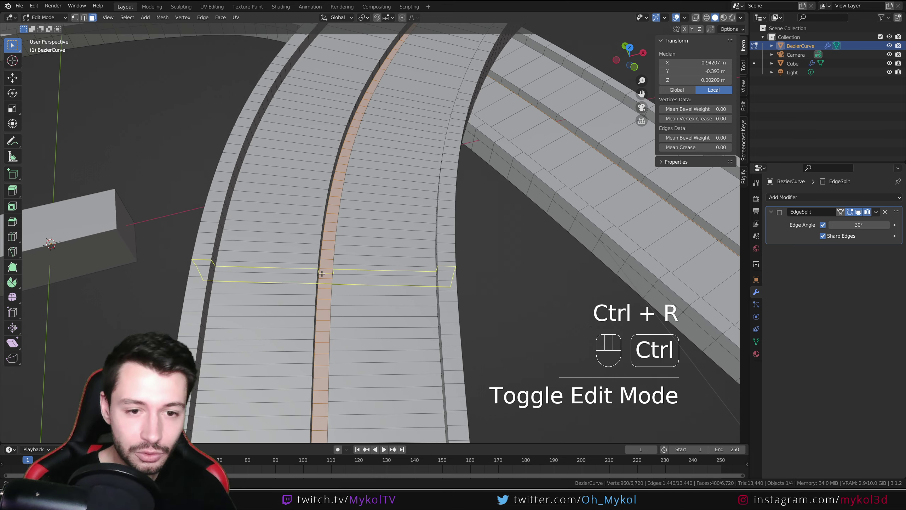
left_click(326, 269)
key("Escape")
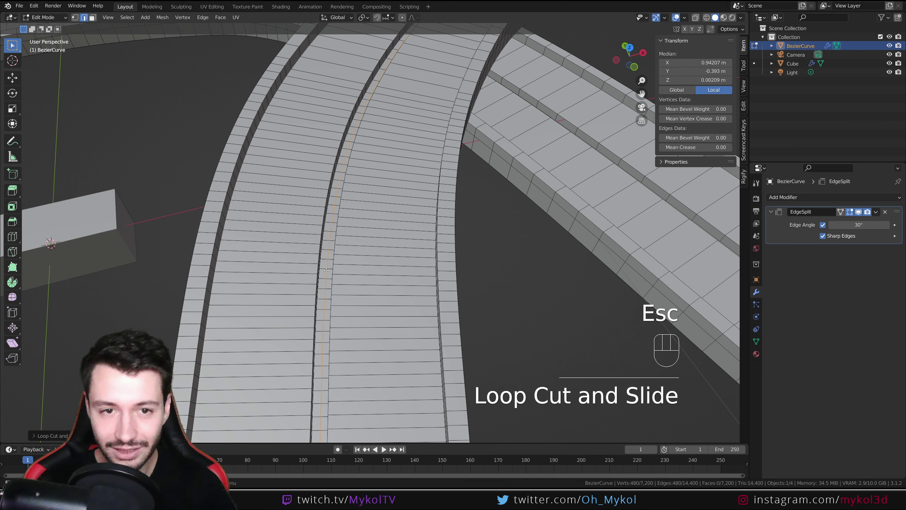
Separate the groove's centre edge loop from the track into its own object and select that object.
key("p")
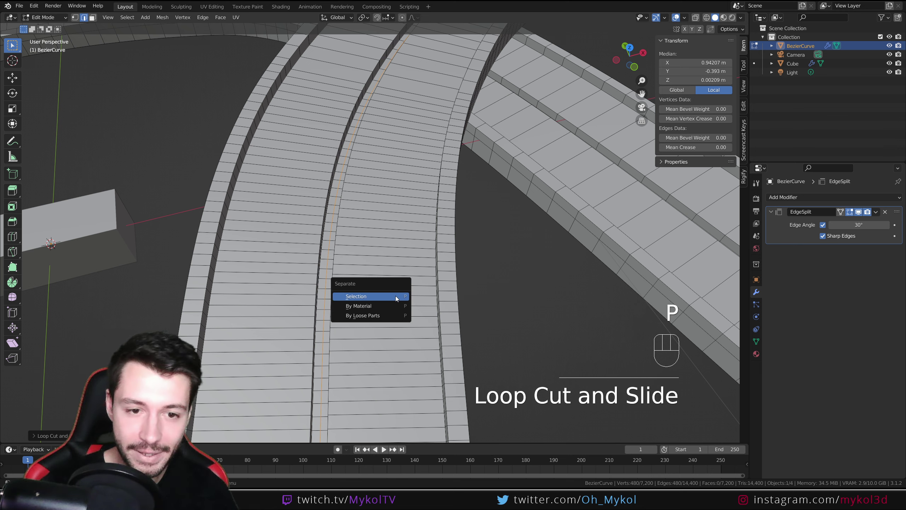
left_click(394, 296)
key("Tab")
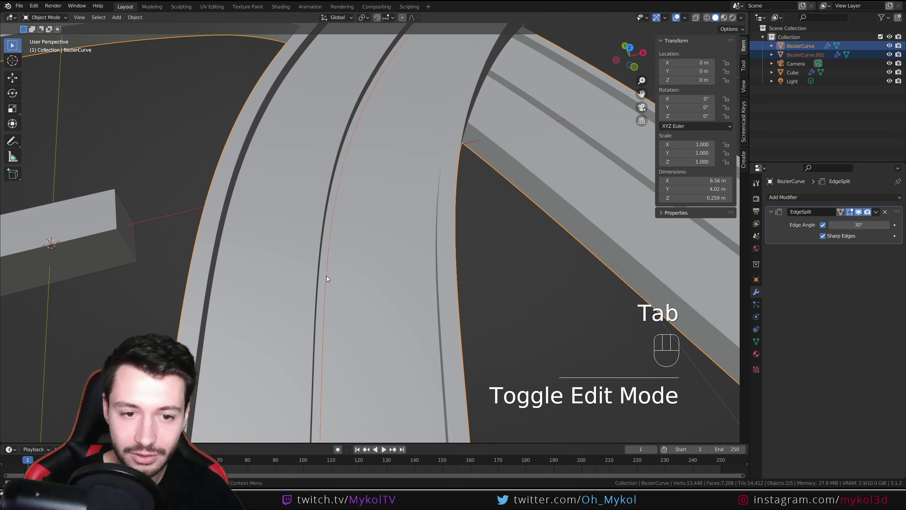
left_click(322, 287)
Try moving the separated centre loop upward along Z.
scroll(322, 287, "down", 8)
key("g")
key("z")
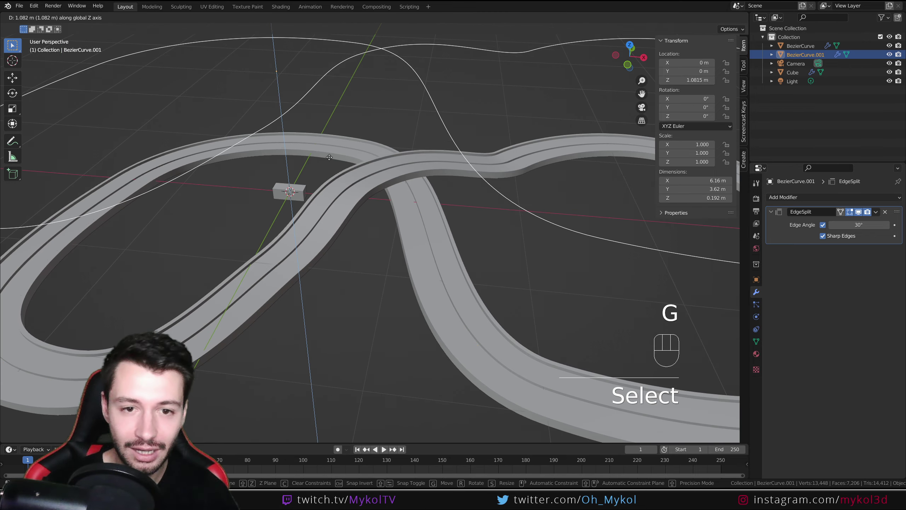
key("Escape")
scroll(371, 257, "up", 10)
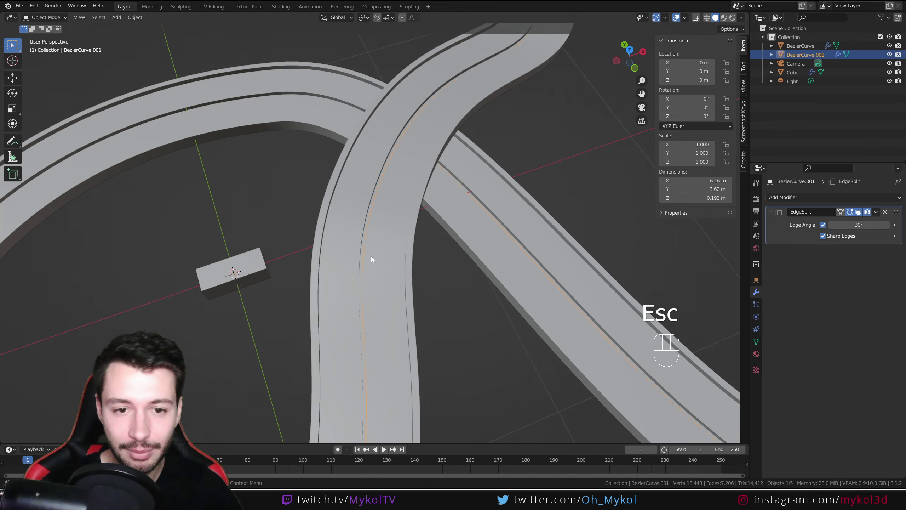
Convert the separated centre loop from a mesh to a curve object.
scroll(373, 286, "down", 7)
middle_click_drag(259, 202, 243, 188)
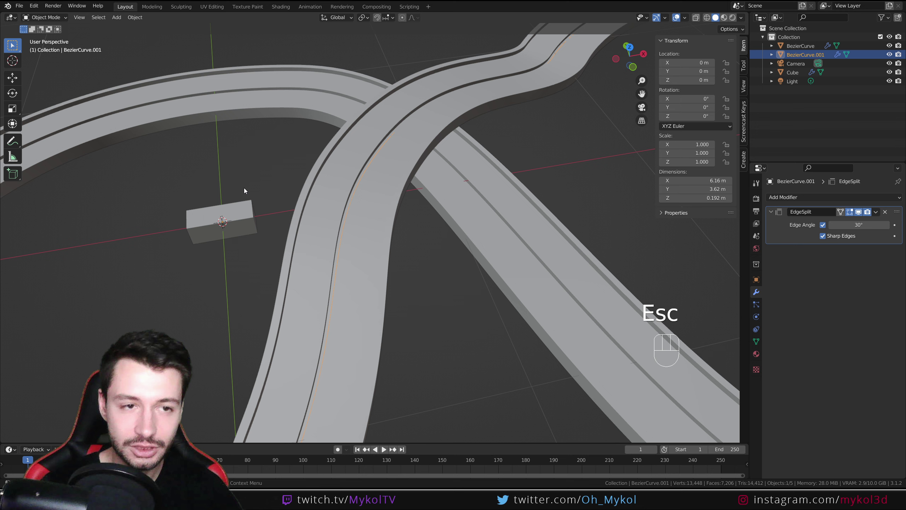
left_click(136, 18)
mouse_move(180, 256)
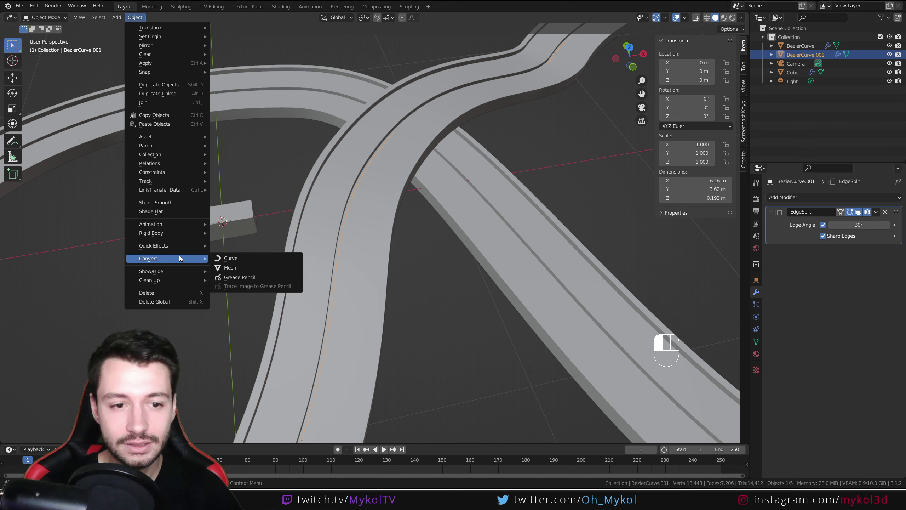
left_click(237, 260)
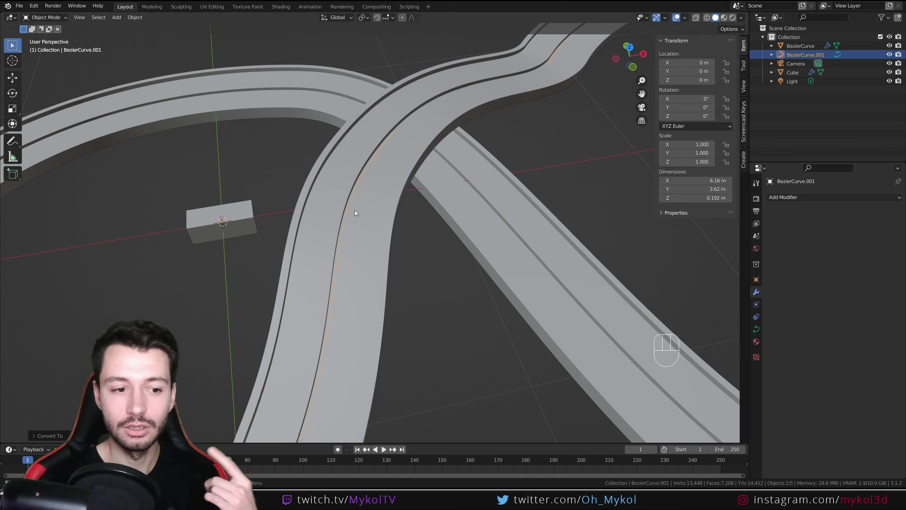
key("Tab")
middle_click_drag(355, 210, 328, 203)
key("Tab")
Select the block and set its Curve modifier's curve object to BezierCurve.001.
left_click(316, 228)
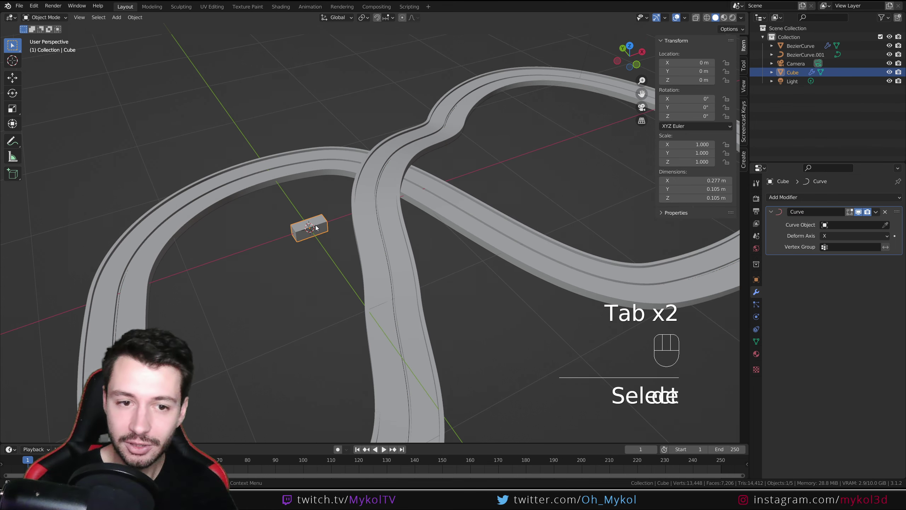
left_click(855, 227)
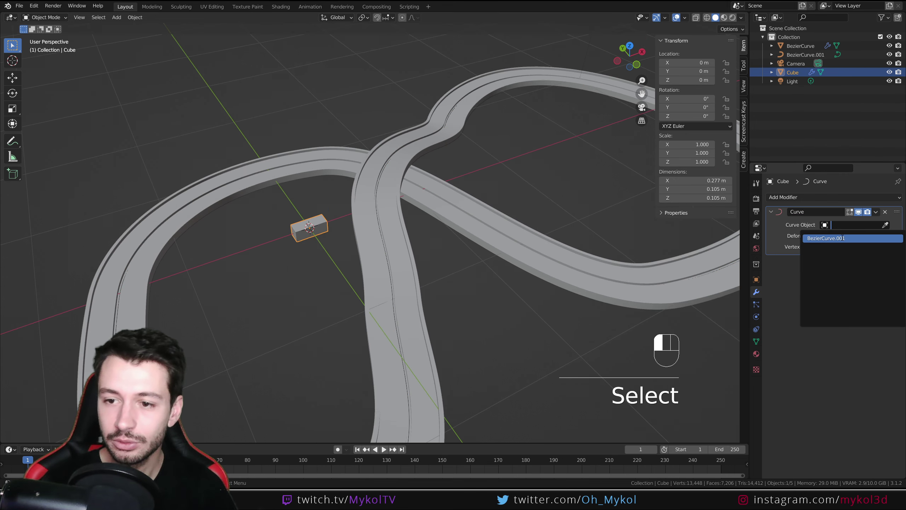
left_click(831, 239)
scroll(596, 253, "down", 4)
middle_click_drag(547, 286, 448, 300)
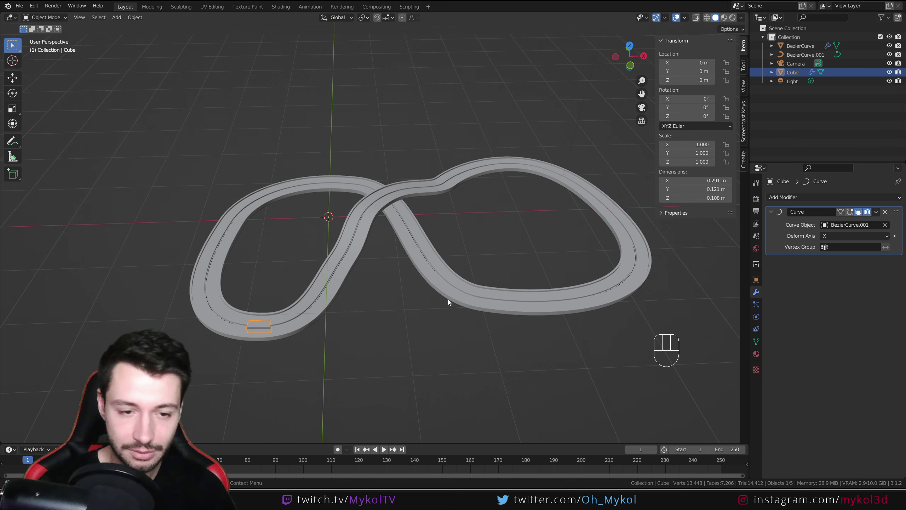
Try sliding the block along the X axis to test how it travels along the deforming curve.
key("g")
key("x")
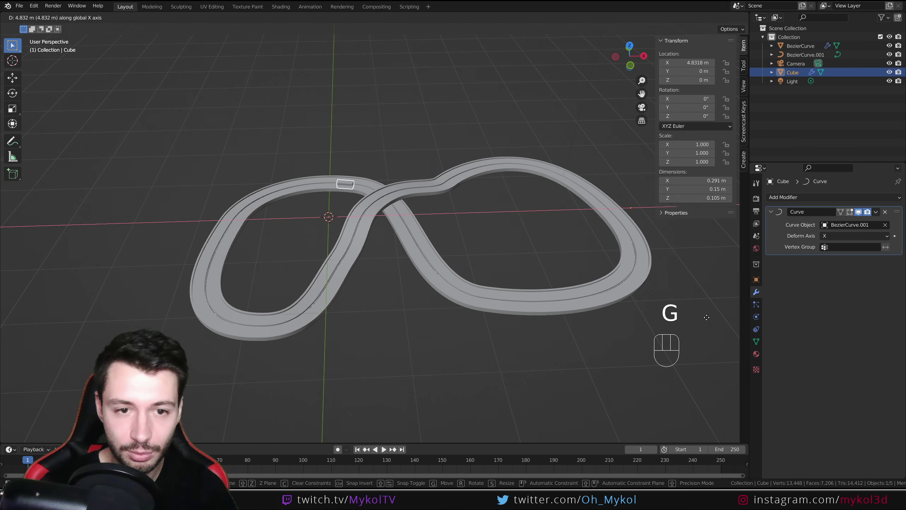
middle_click_drag(334, 310, 462, 227)
scroll(349, 327, "up", 3)
middle_click_drag(414, 302, 417, 319)
middle_click_drag(416, 319, 419, 285, "shift")
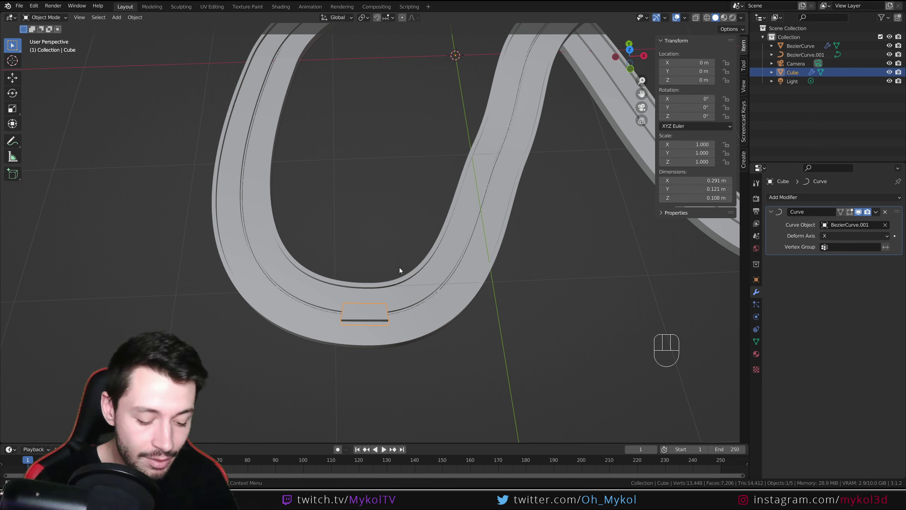
key("g")
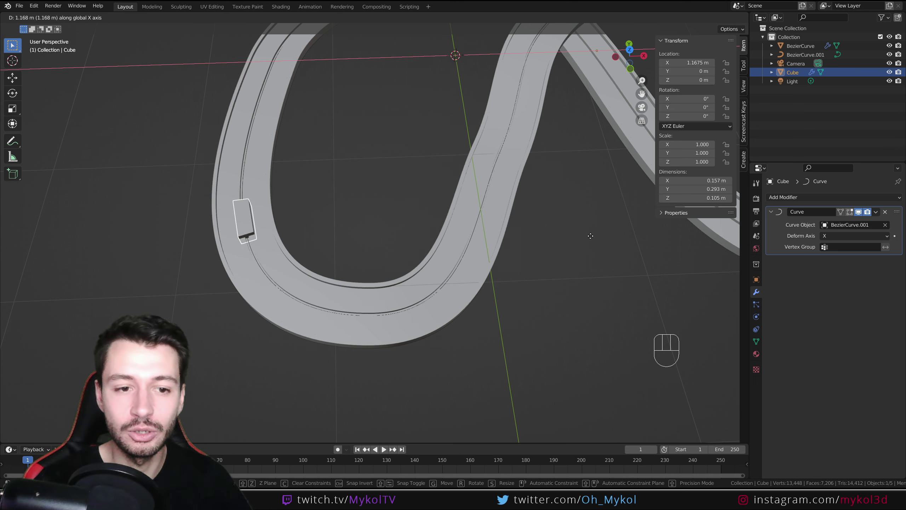
key("Escape")
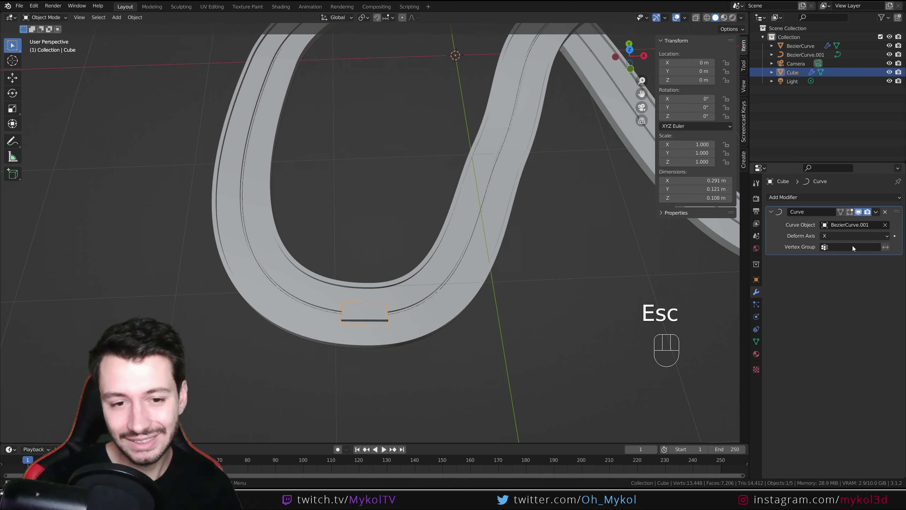
Replace the block's Curve modifier with a Follow Path constraint targeting BezierCurve.001.
left_click(886, 213)
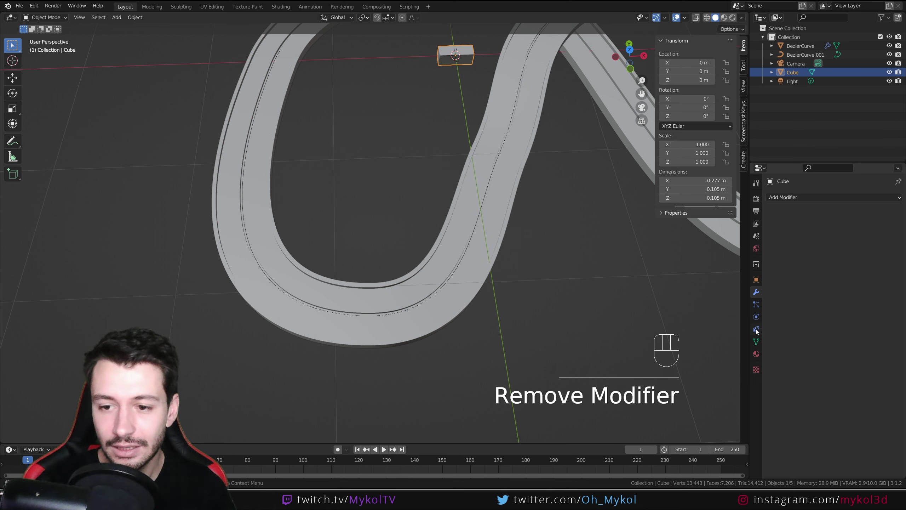
left_click(757, 329)
left_click(808, 197)
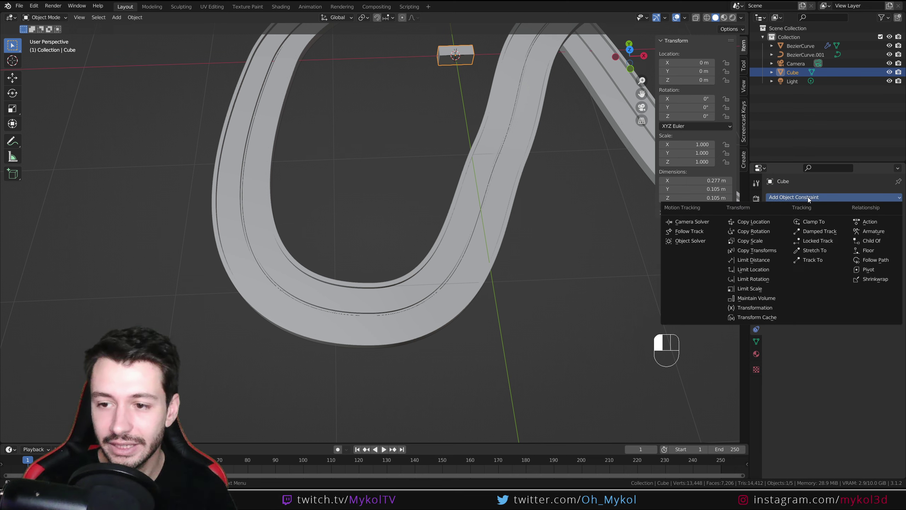
left_click(888, 265)
left_click(854, 227)
left_click(828, 244)
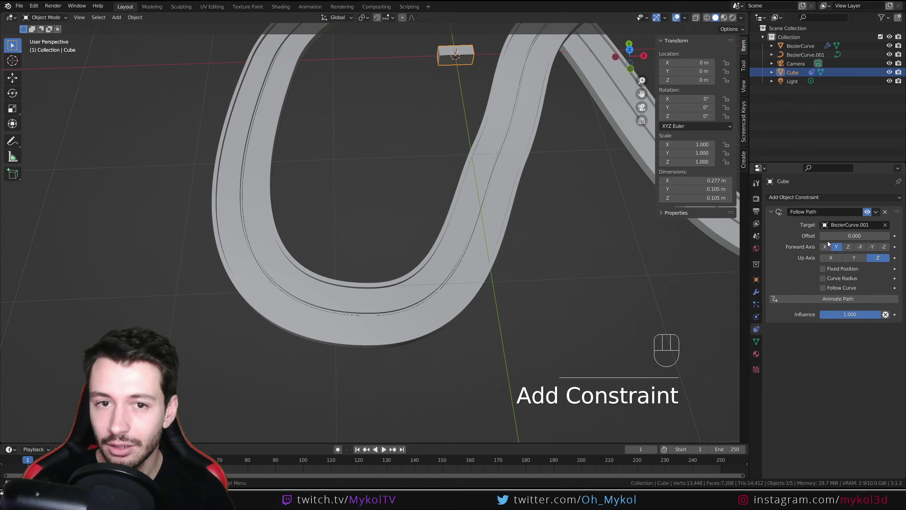
Try moving the constrained block freely off its current position.
scroll(593, 246, "down", 5)
middle_click_drag(601, 254, 521, 337)
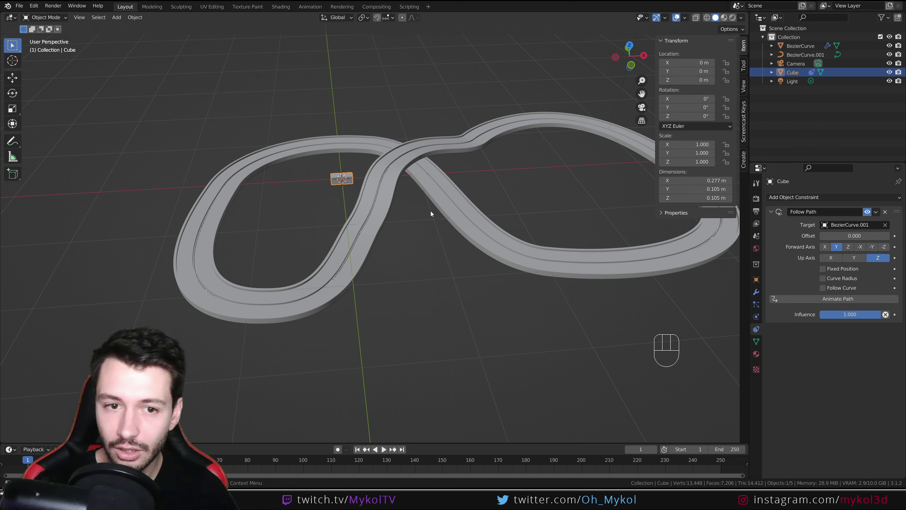
left_click(459, 220)
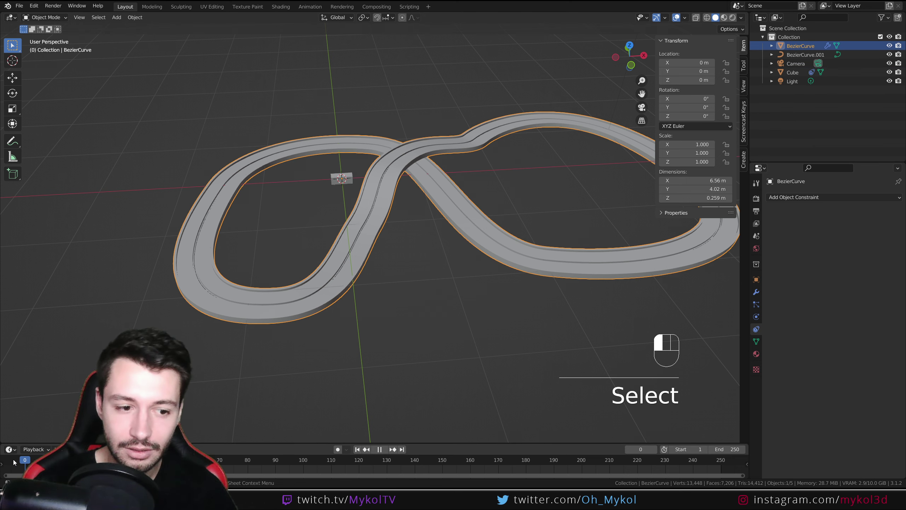
left_click(343, 179)
key("g")
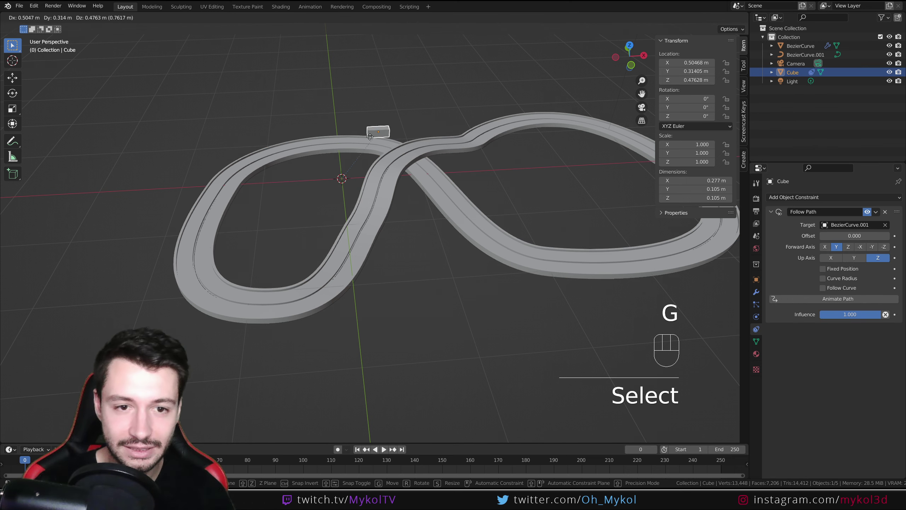
key("Escape")
Animate the path from the block's Follow Path constraint and return the timeline to frame 0.
scroll(374, 177, "up", 1)
key("space")
key("space")
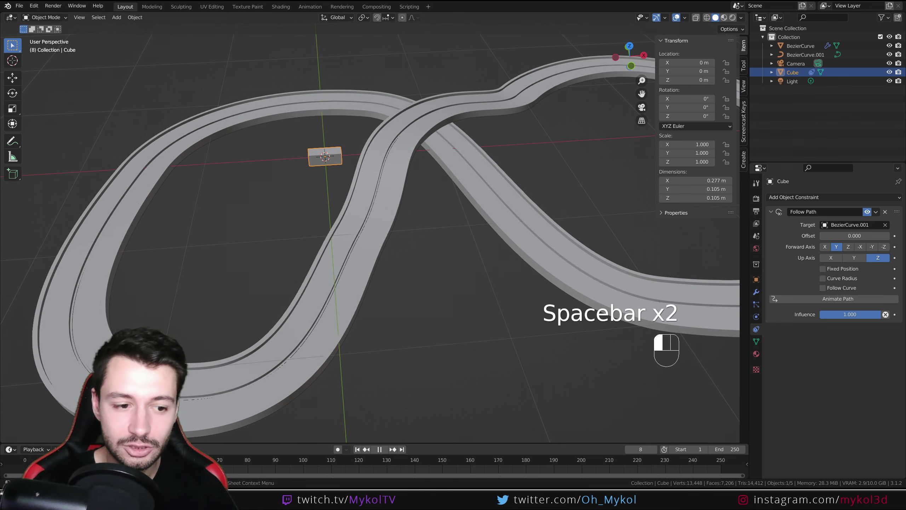
left_click(829, 299)
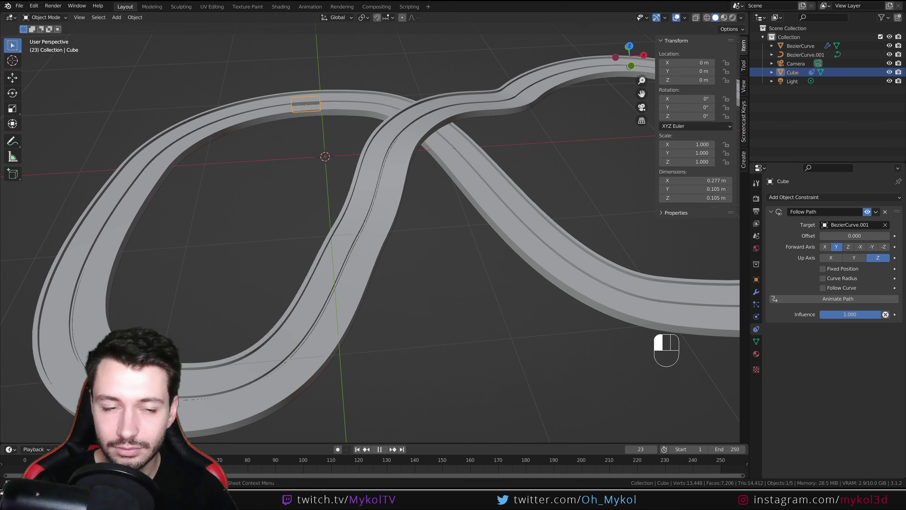
mouse_move(25, 460)
left_mouse_down()
mouse_move(59, 460)
mouse_move(25, 460)
left_mouse_up()
mouse_move(854, 235)
left_mouse_down()
mouse_move(881, 236)
mouse_move(838, 236)
left_mouse_up()
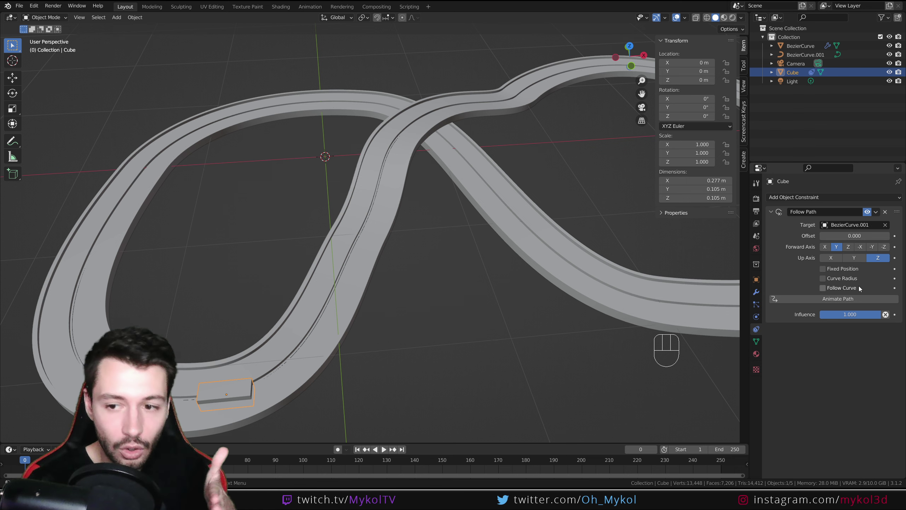
Enable Follow Curve on the block's constraint and try -X as the forward axis with playback.
left_click(823, 288)
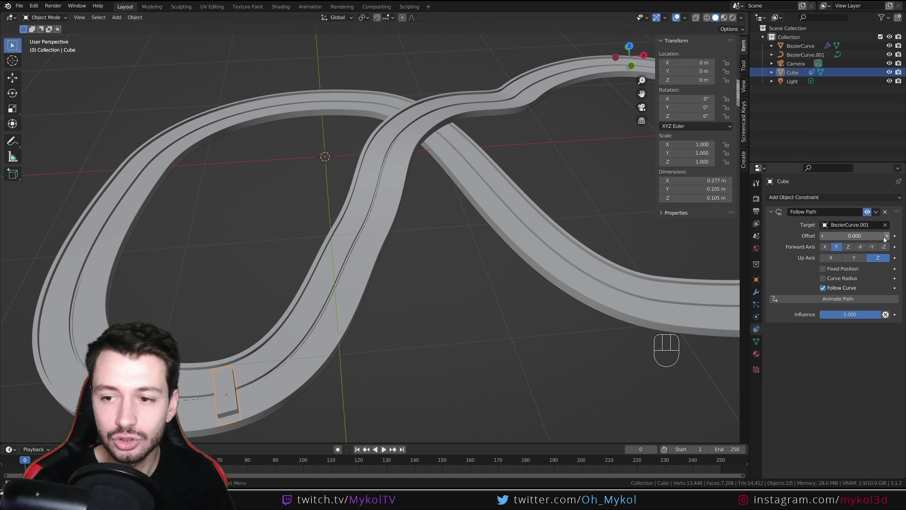
left_click(872, 248)
left_click(860, 246)
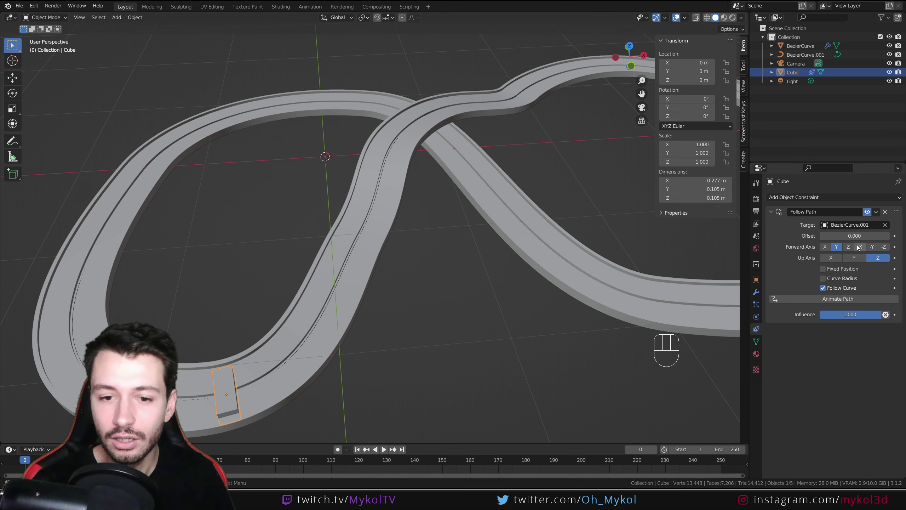
left_click(383, 449)
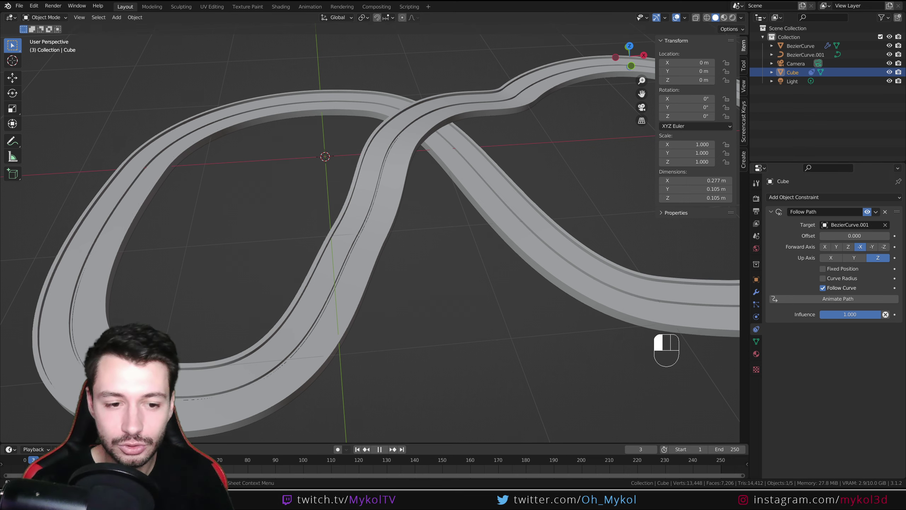
Set the Follow Path forward axis to X and preview the block's motion.
key("Tab")
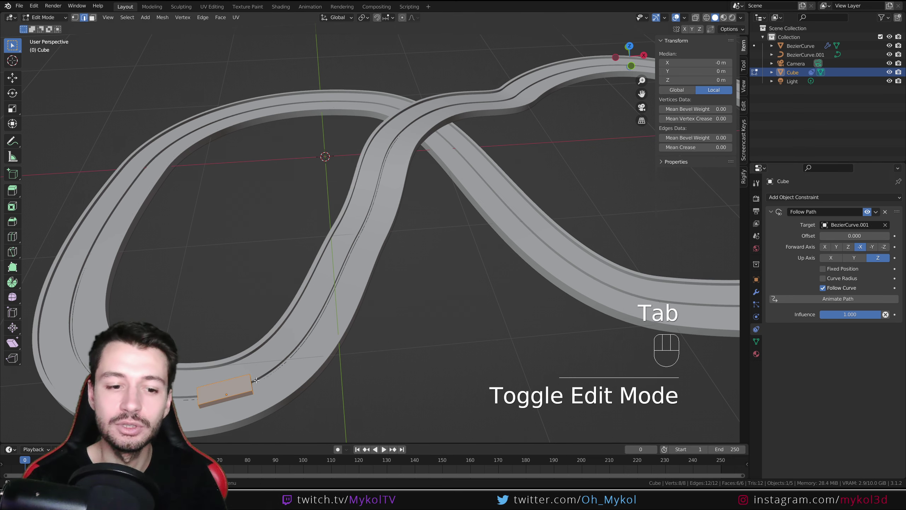
key("Tab")
left_click(825, 248)
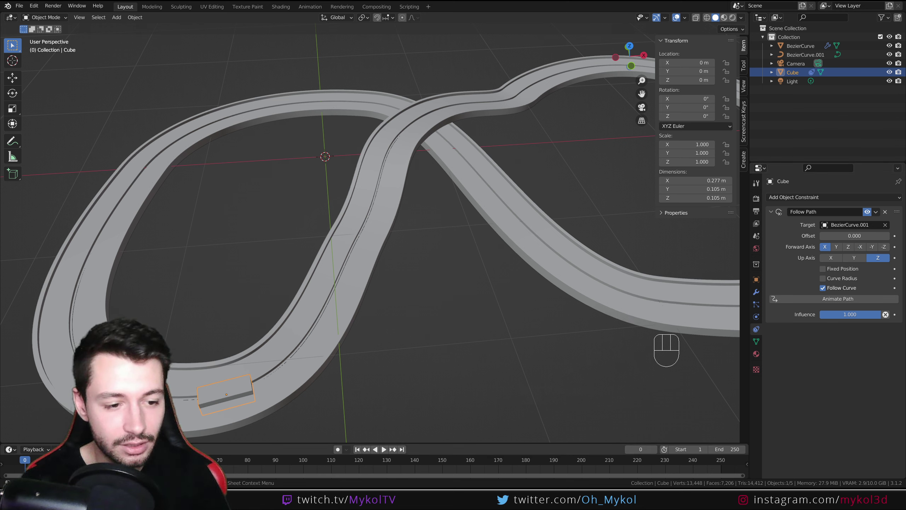
left_click(383, 449)
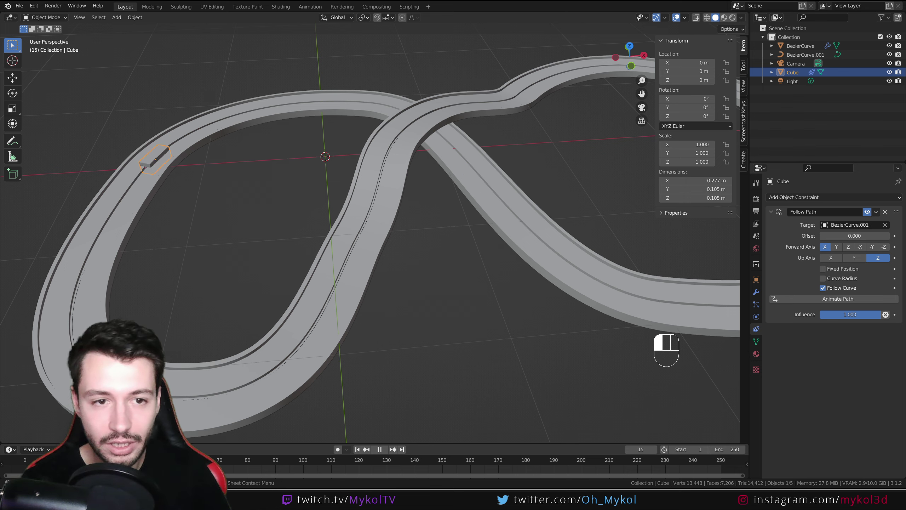
key("Escape")
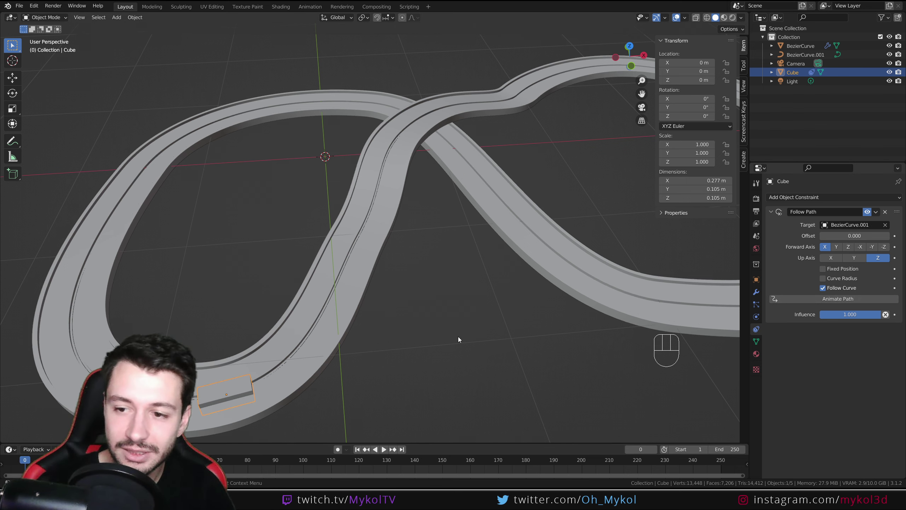
Play the animation over the whole track and scrub the timeline to examine the block around the raised crossing.
key("space")
scroll(383, 329, "down", 5)
middle_click_drag(383, 329, 337, 370, "shift")
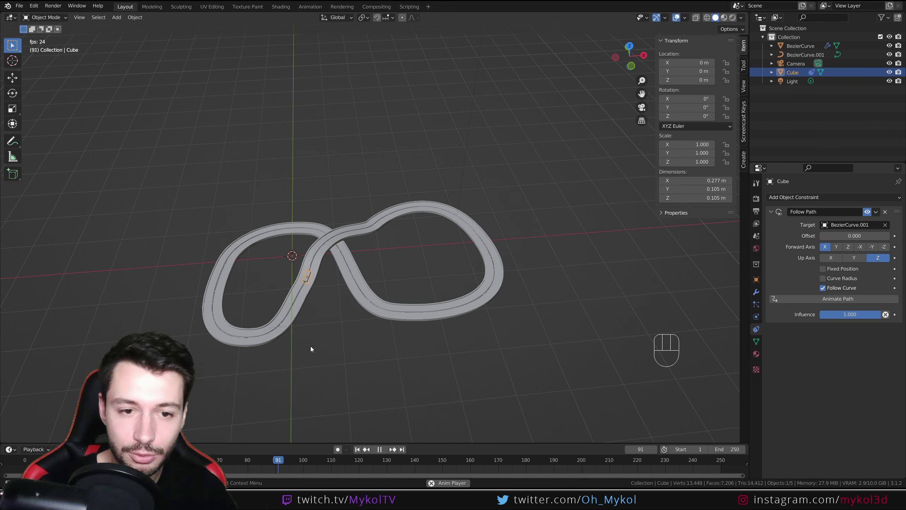
key("space")
scroll(301, 345, "up", 4)
middle_click_drag(290, 344, 335, 329, "shift")
middle_click_drag(335, 329, 364, 340)
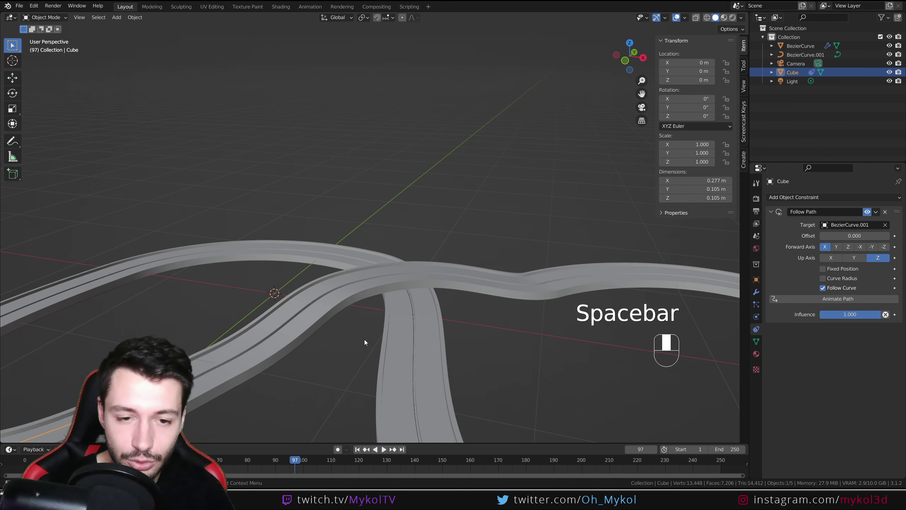
left_click_drag(293, 460, 259, 464)
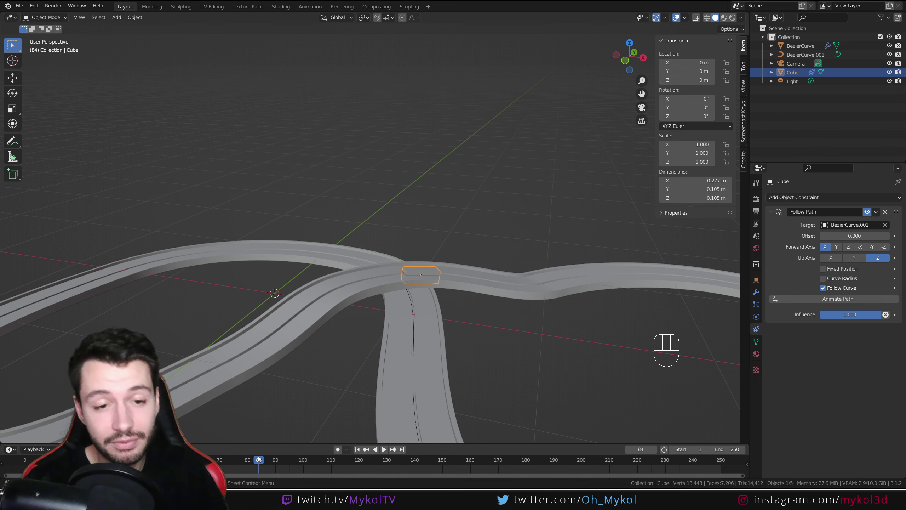
left_click_drag(258, 464, 261, 462)
Replay the animation with the full circuit in view to check the block's complete lap.
scroll(249, 380, "down", 5)
middle_click_drag(249, 379, 297, 331)
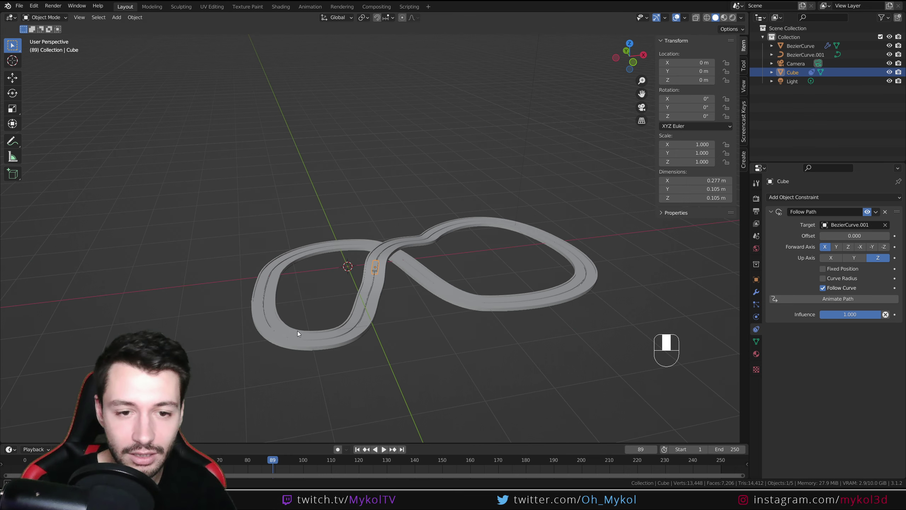
key("space")
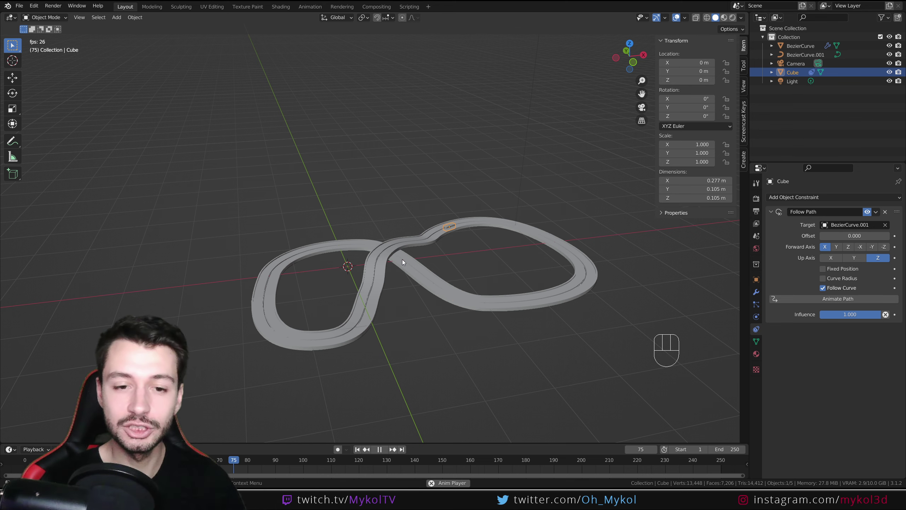
scroll(365, 242, "up", 4)
key("space")
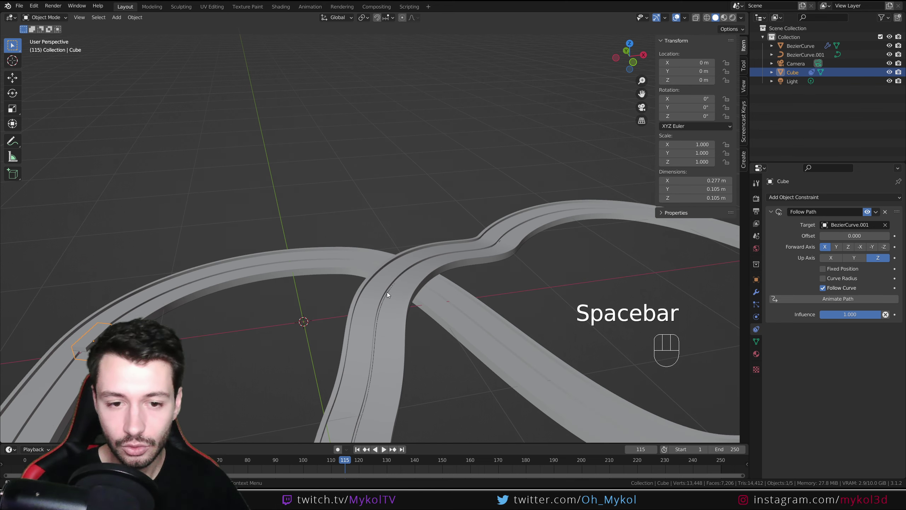
Try raising a centre curve control point at the crossing along Z with proportional editing during playback.
left_click(388, 292)
key("Tab")
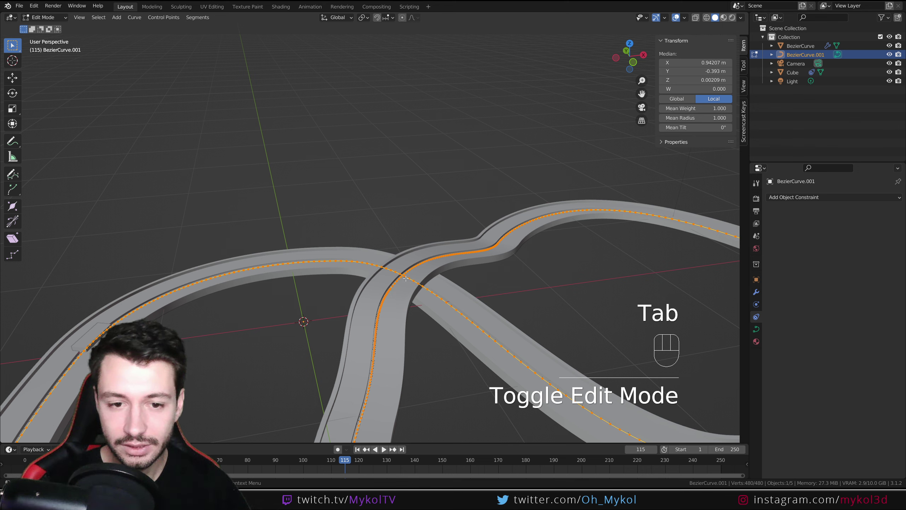
key("space")
left_click(402, 275)
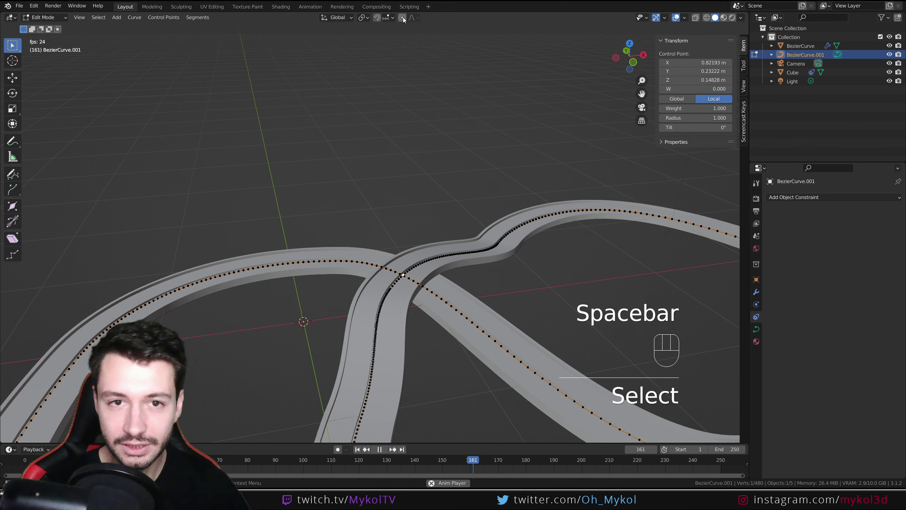
key("g")
key("z")
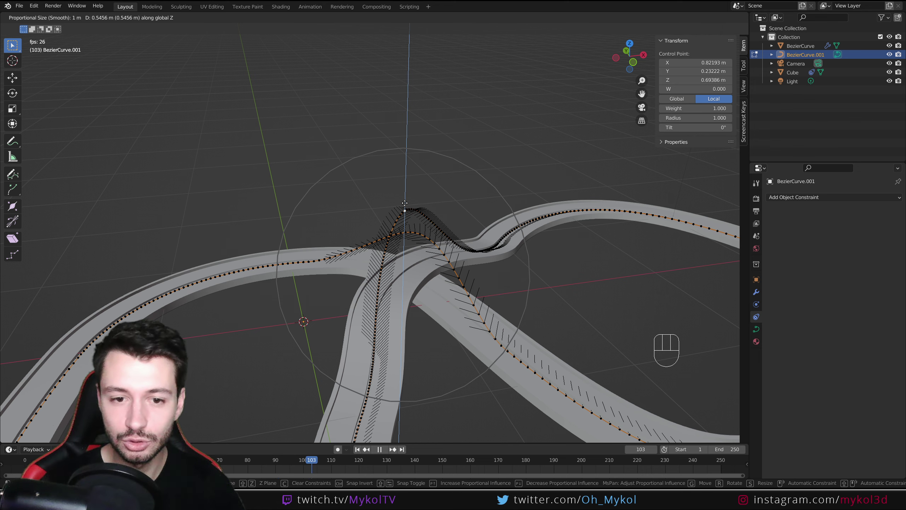
key("Escape")
key("Tab")
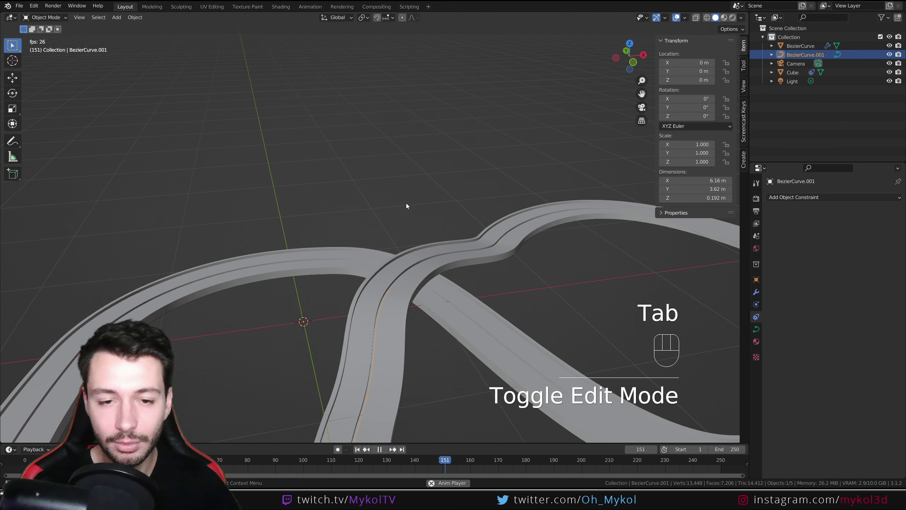
Add a plane and scale it up to about 18.9 m square so it extends beyond the whole track.
middle_click_drag(406, 206, 412, 276)
key("shift+a")
left_click(443, 272)
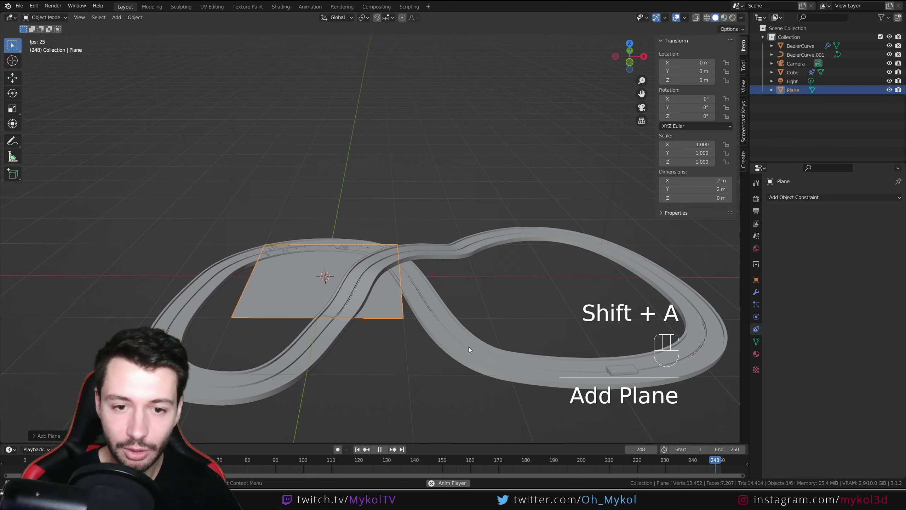
key("s")
left_click(425, 326)
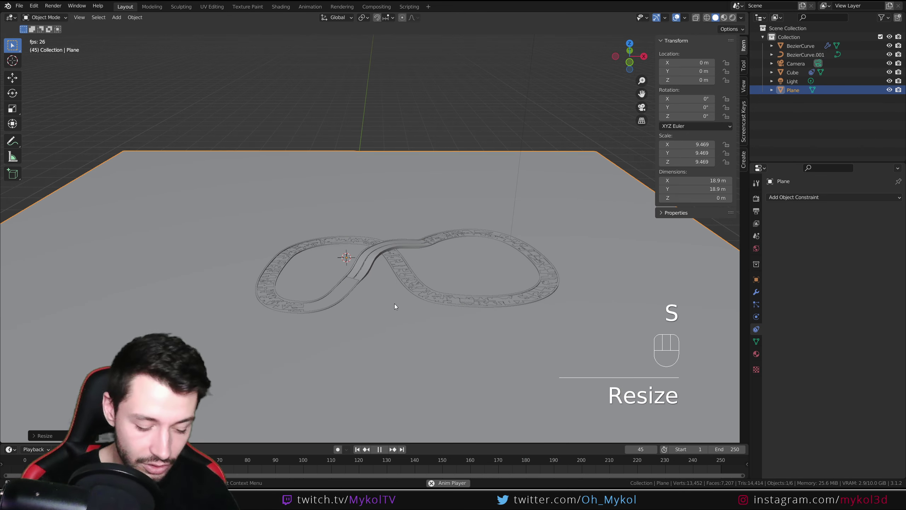
Lower the ground plane about 0.058 m along Z so it sits beneath the track.
key("g")
key("z")
left_click(428, 302)
middle_click_drag(472, 300, 527, 210)
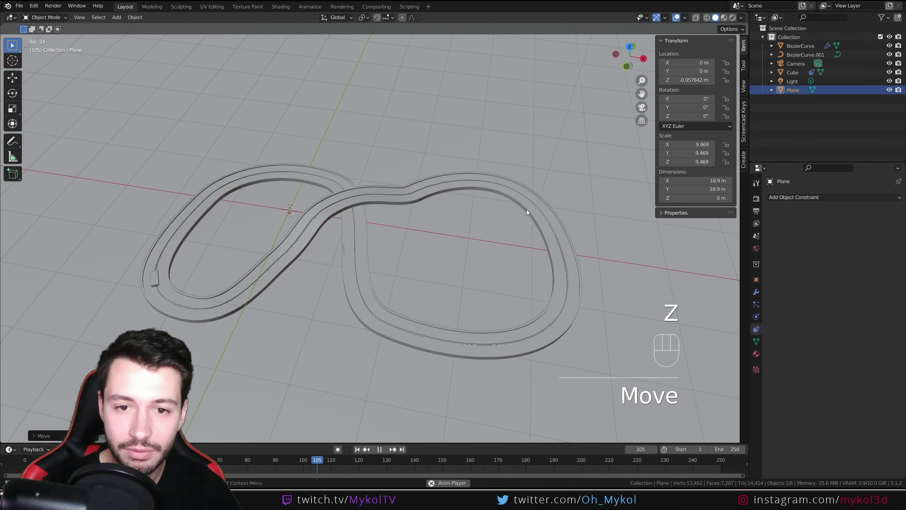
Switch the viewport to material preview and give the track a new blue-violet material with base colour H 0.659, S 0.671, V 0.800.
left_click(732, 18)
middle_click_drag(488, 319, 489, 295)
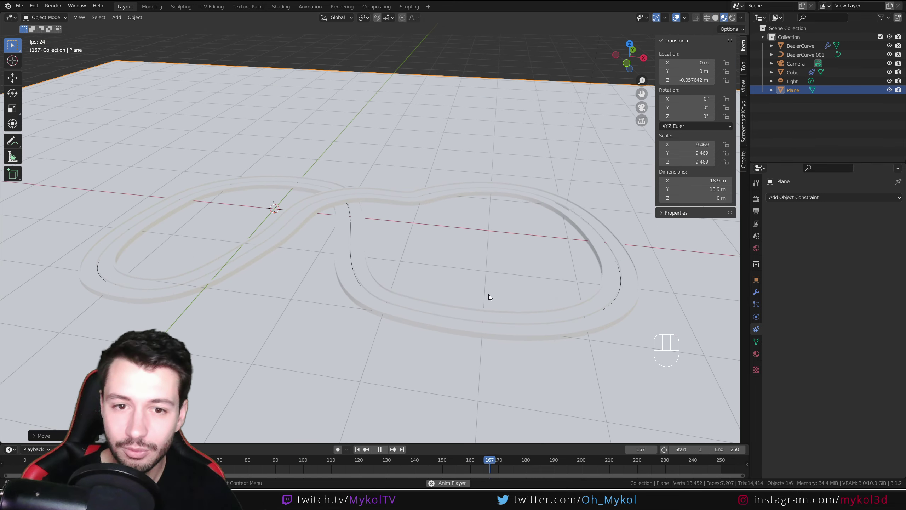
left_click(398, 201)
middle_click_drag(474, 191, 535, 214)
left_click(756, 353)
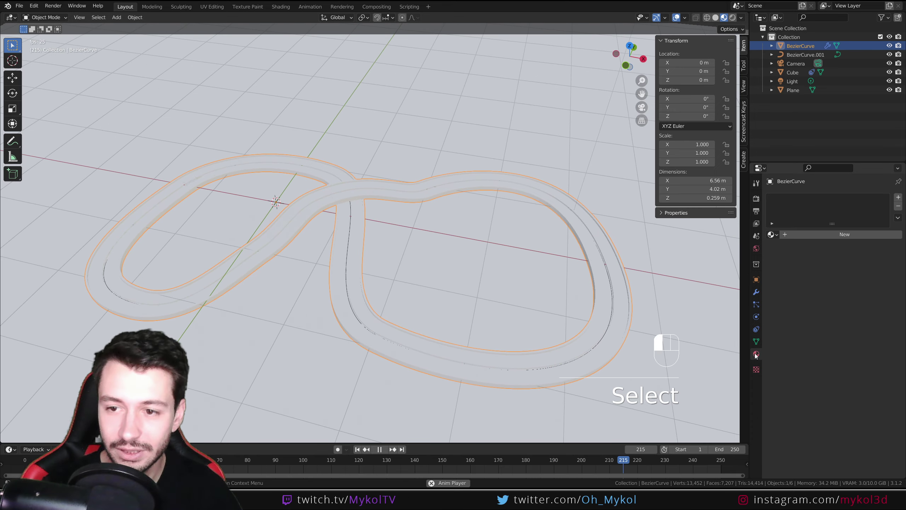
left_click(847, 236)
left_click(844, 327)
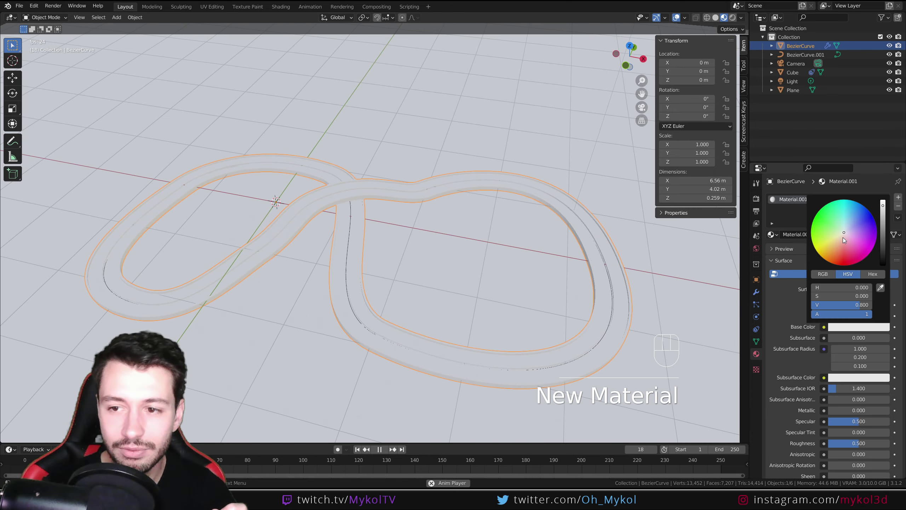
mouse_move(843, 237)
left_mouse_down()
mouse_move(831, 227)
mouse_move(855, 225)
left_mouse_up()
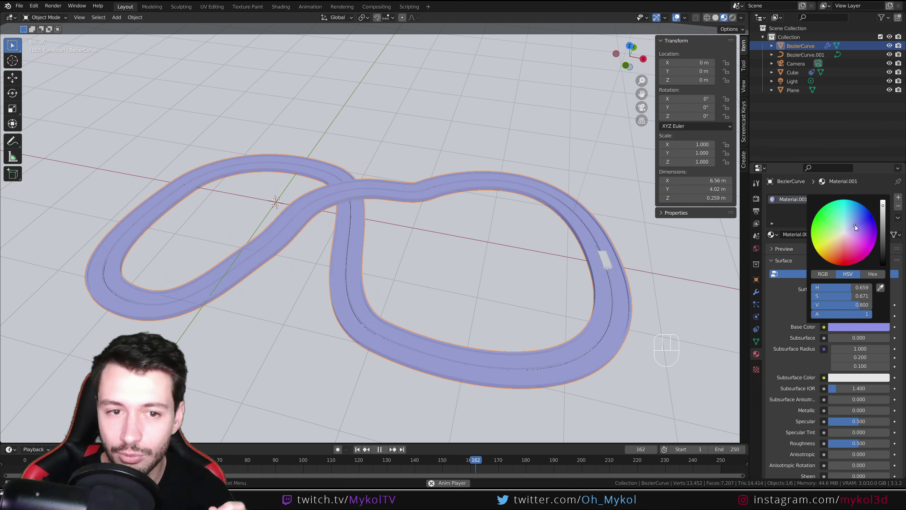
Give the ground plane a new material with a light sandy orange base colour.
left_click(267, 282)
left_click(841, 235)
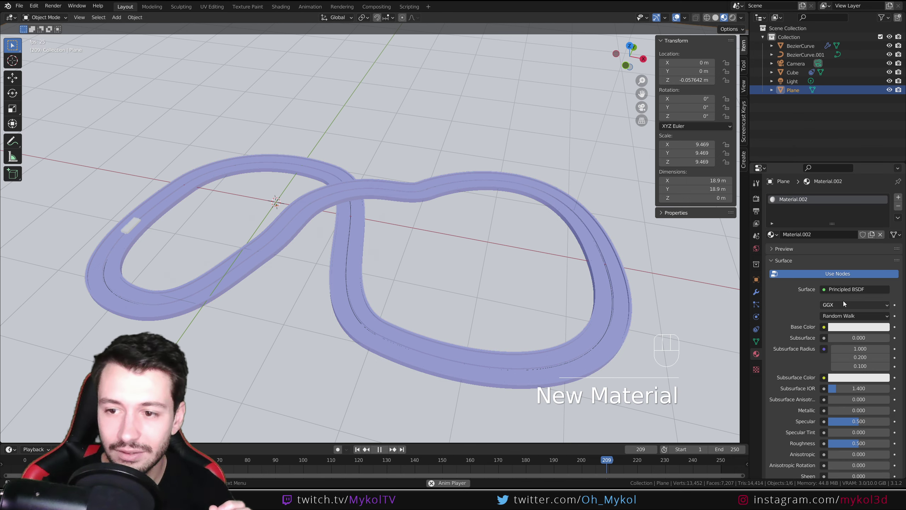
left_click(857, 326)
left_click_drag(844, 233, 838, 240)
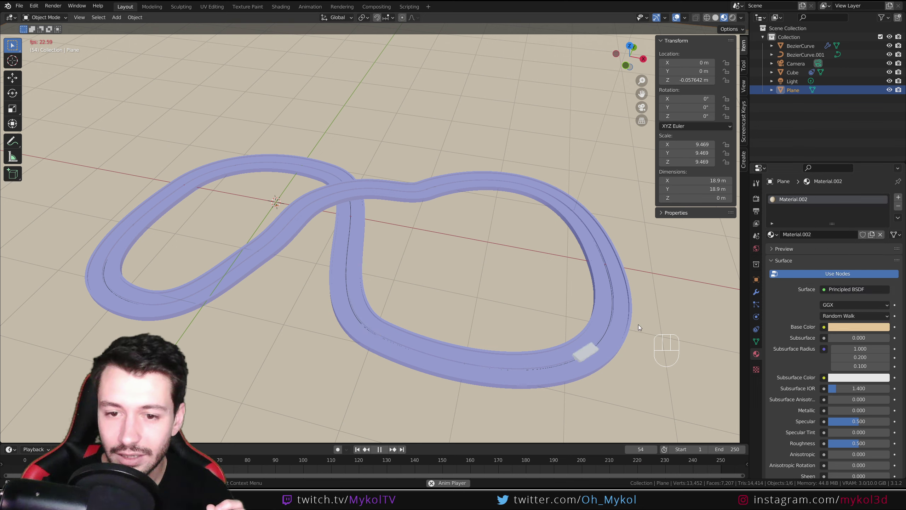
Pause the animation and give the block a new red material with base colour H 0.999, S 0.761, V 0.800.
left_click(594, 296)
key("space")
left_click(505, 182)
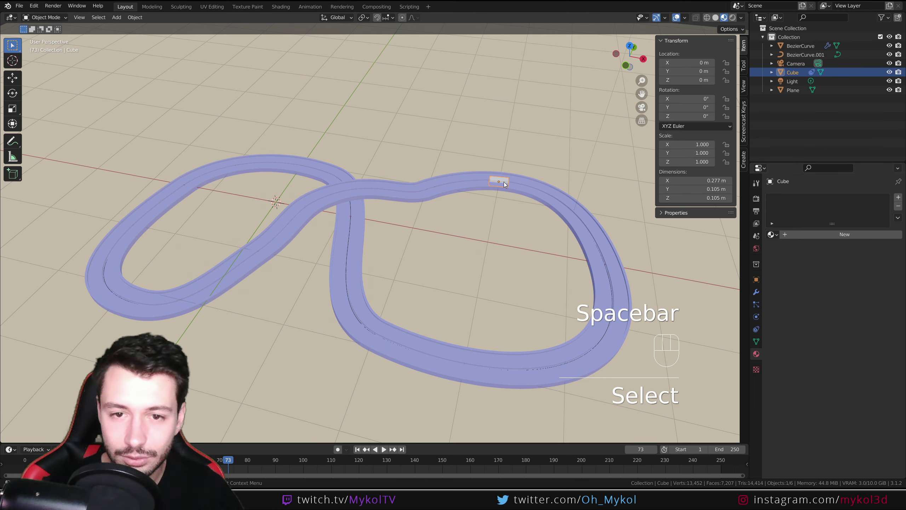
left_click(840, 236)
left_click(849, 326)
left_click_drag(850, 253, 844, 248)
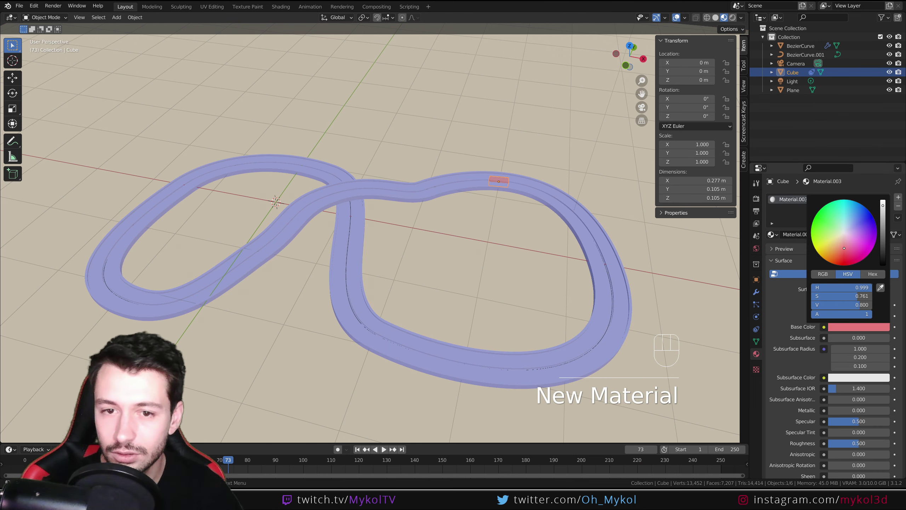
Enable ambient occlusion for the render and hide the viewport overlays and gizmos.
left_click(756, 198)
left_click(778, 248)
left_click(677, 17)
left_click(656, 17)
Maximize the viewport and play the animation to check the coloured track and block.
key("ctrl+space")
scroll(324, 241, "up", 1)
key("space")
key("space")
Show the overlays again and raise the block along its local Z axis to about 0.048 m, checking its height in playback.
left_click(324, 240)
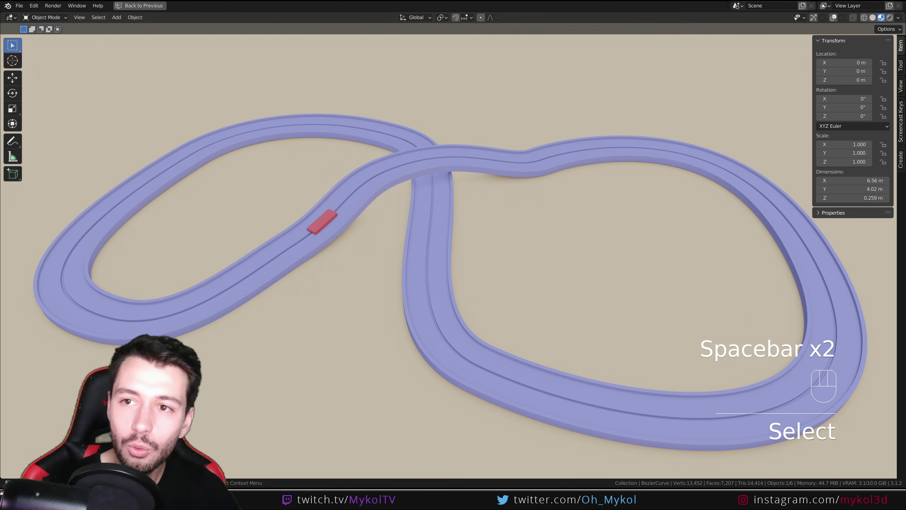
left_click(833, 18)
left_click(329, 220)
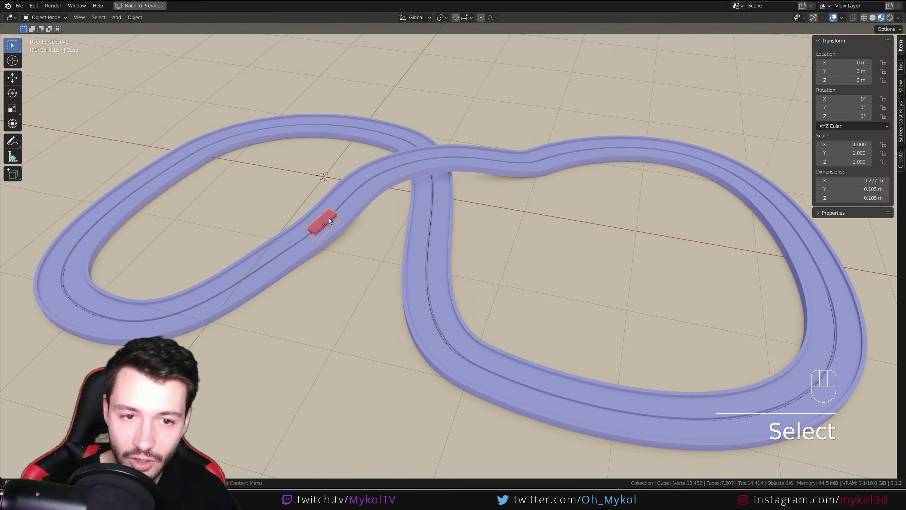
key("z")
key("space")
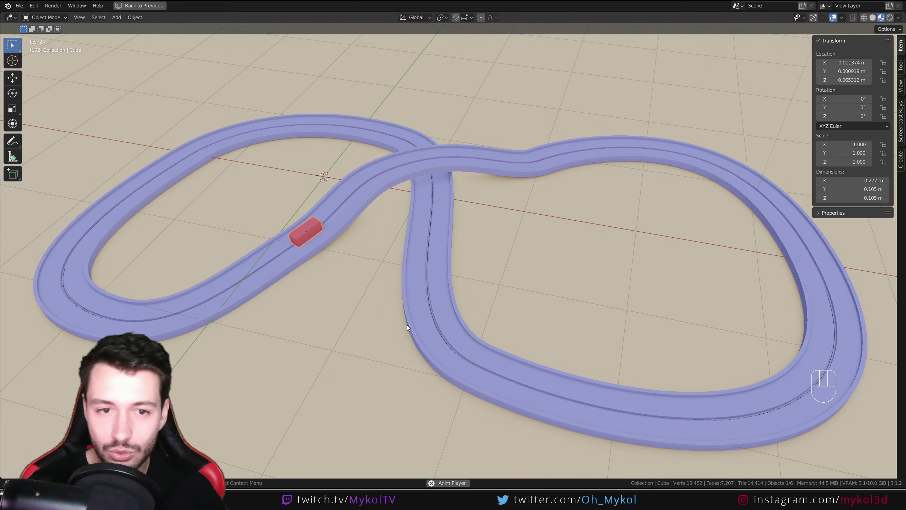
key("space")
key("z")
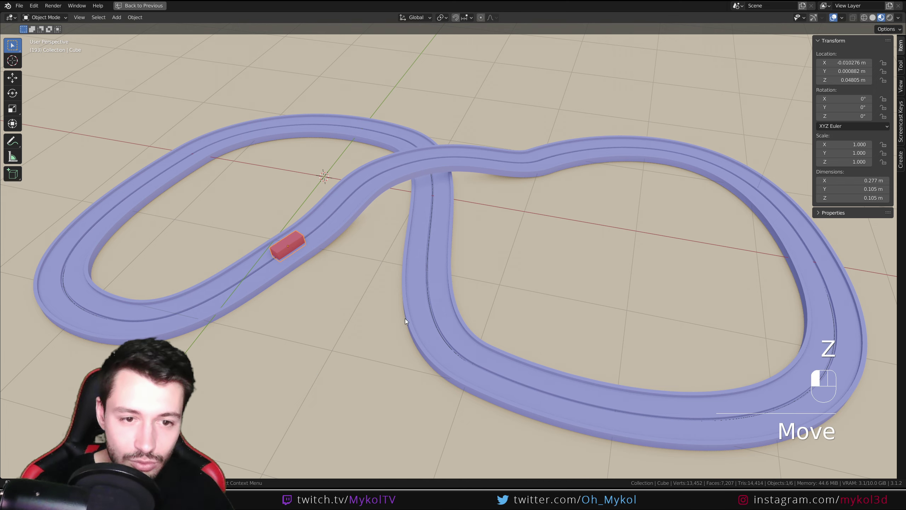
key("space")
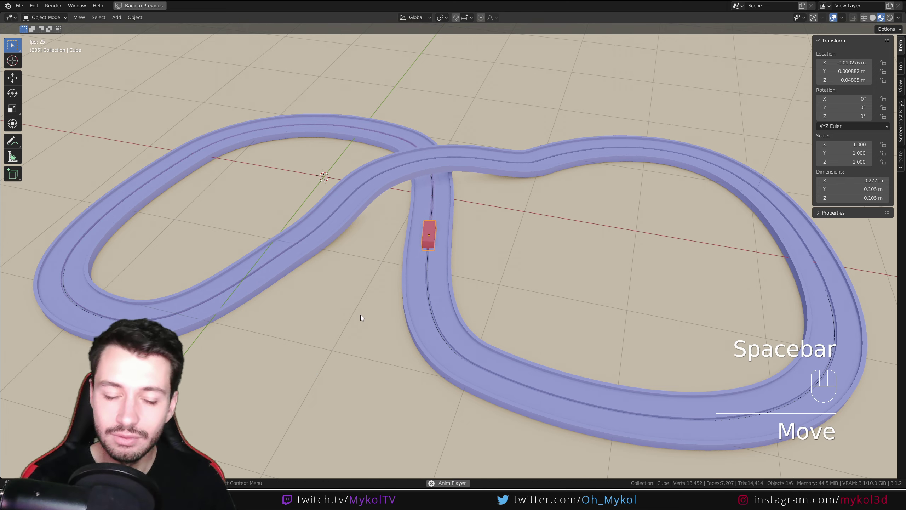
key("space")
Set the scene's end frame to 5000 and play the animation in the maximized viewport.
key("ctrl+space")
left_click(756, 212)
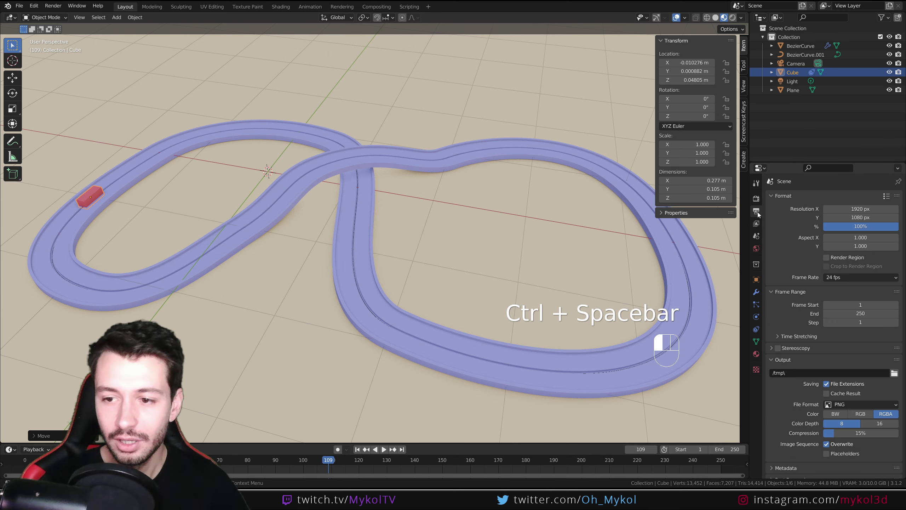
left_click(864, 313)
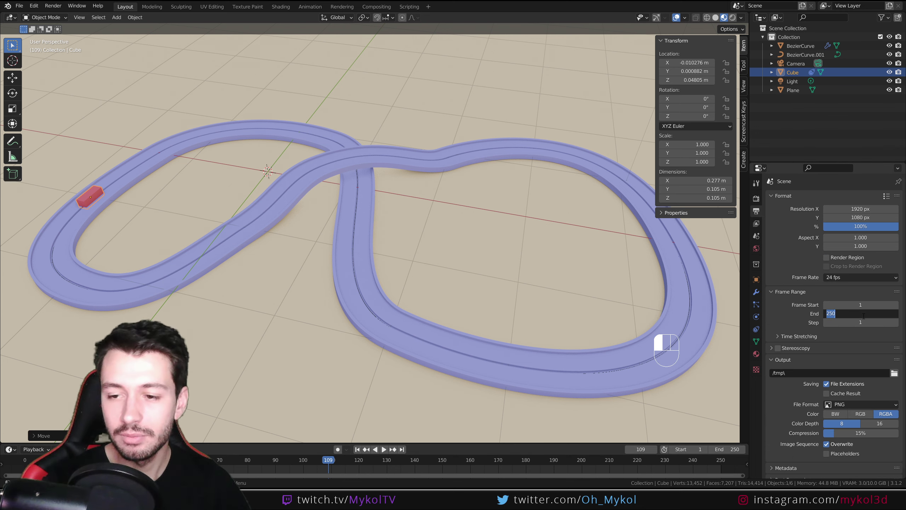
type("5000")
key("Return")
key("space")
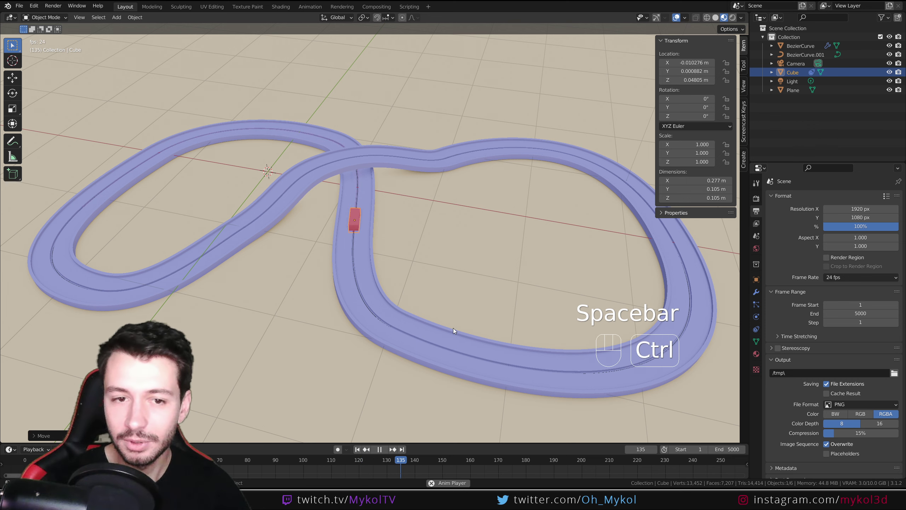
key("ctrl+space")
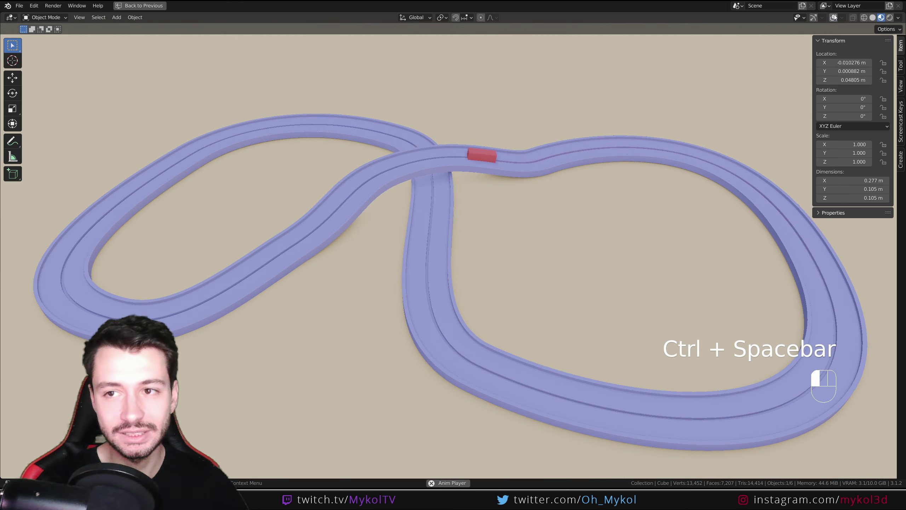